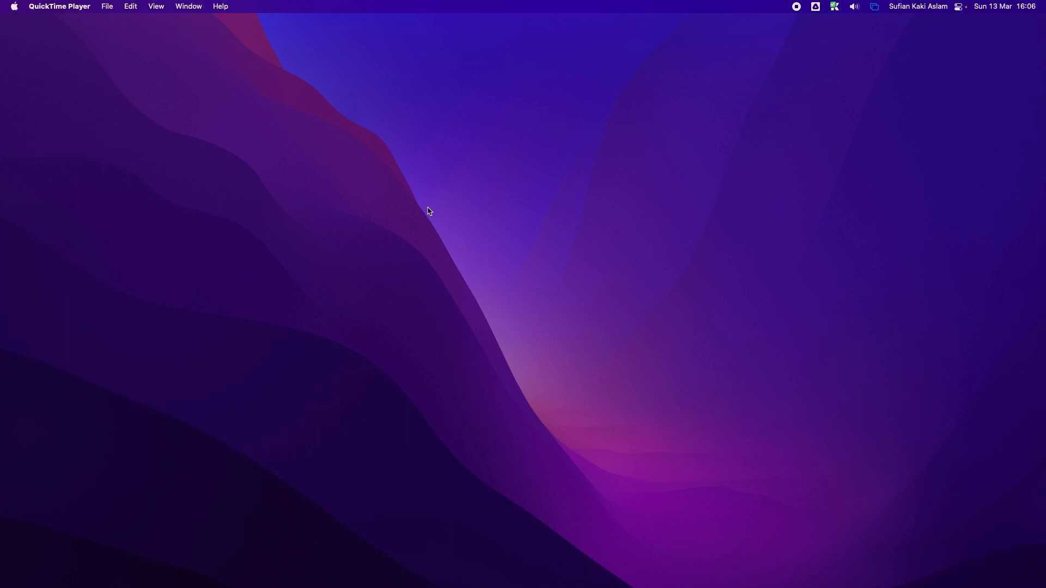
Step: Click the empty desktop to make Finder the active app
{"action": "left_click", "coordinate": [569, 201]}
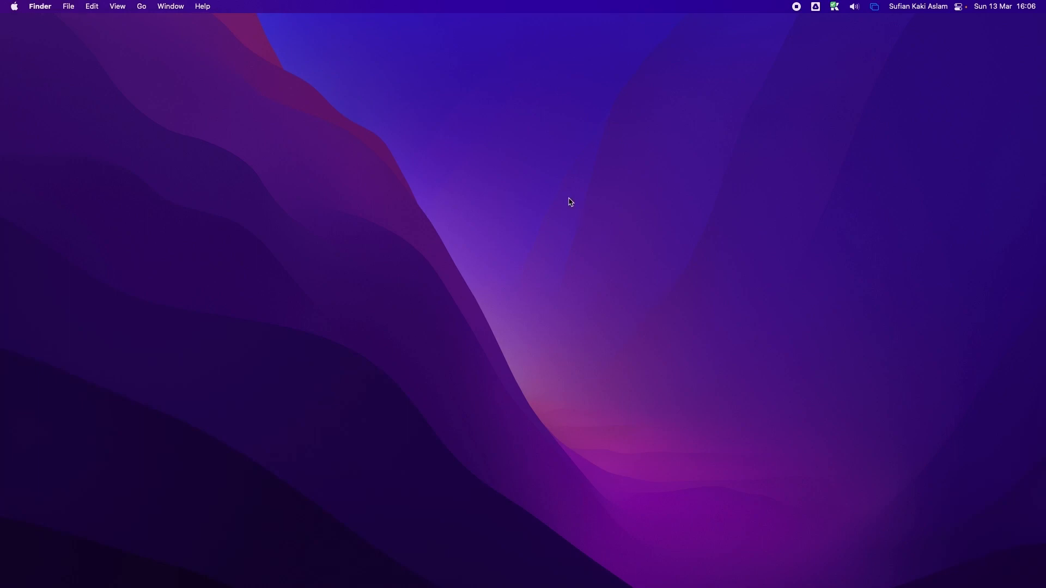
Step: Switch to the full-screen browser and search Google for 'vmware fusion player'
{"action": "key", "text": "ctrl+Right"}
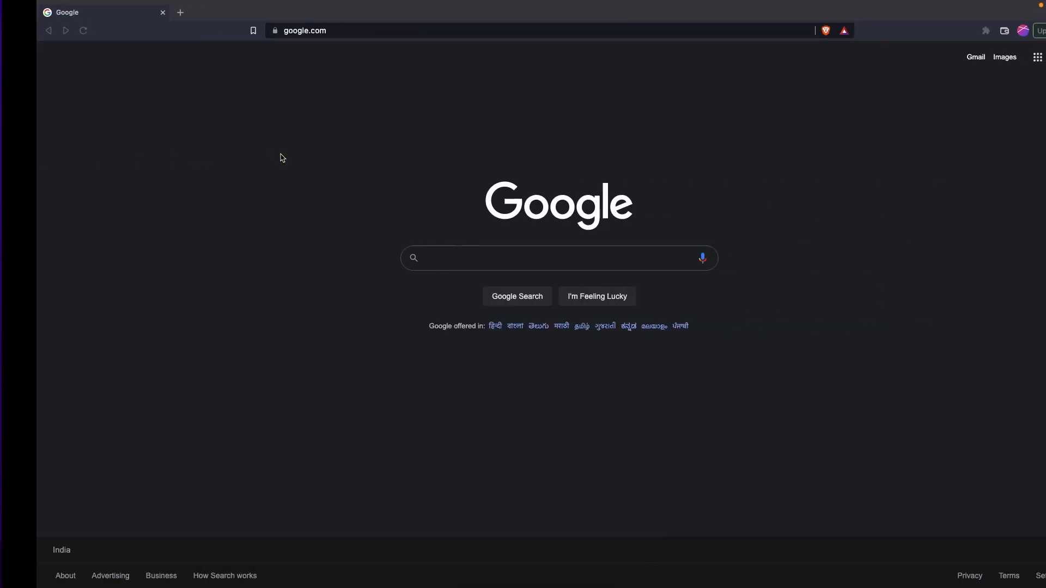
{"action": "left_click", "coordinate": [419, 251]}
{"action": "type", "text": "vmwar"}
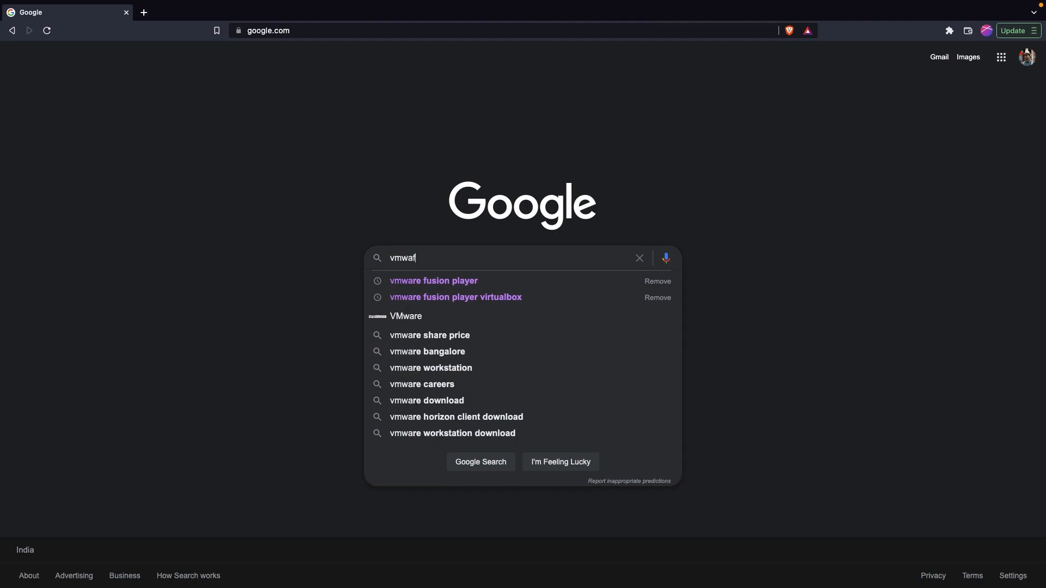
{"action": "key", "text": "BackSpace"}
{"action": "key", "text": "BackSpace"}
{"action": "type", "text": "re"}
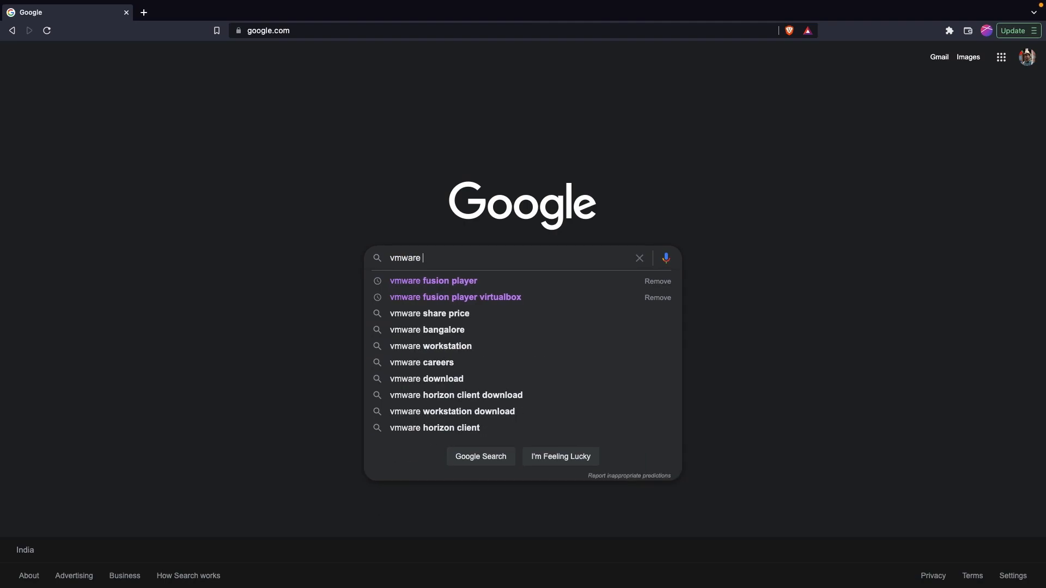
{"action": "key", "text": "Down"}
{"action": "key", "text": "Return"}
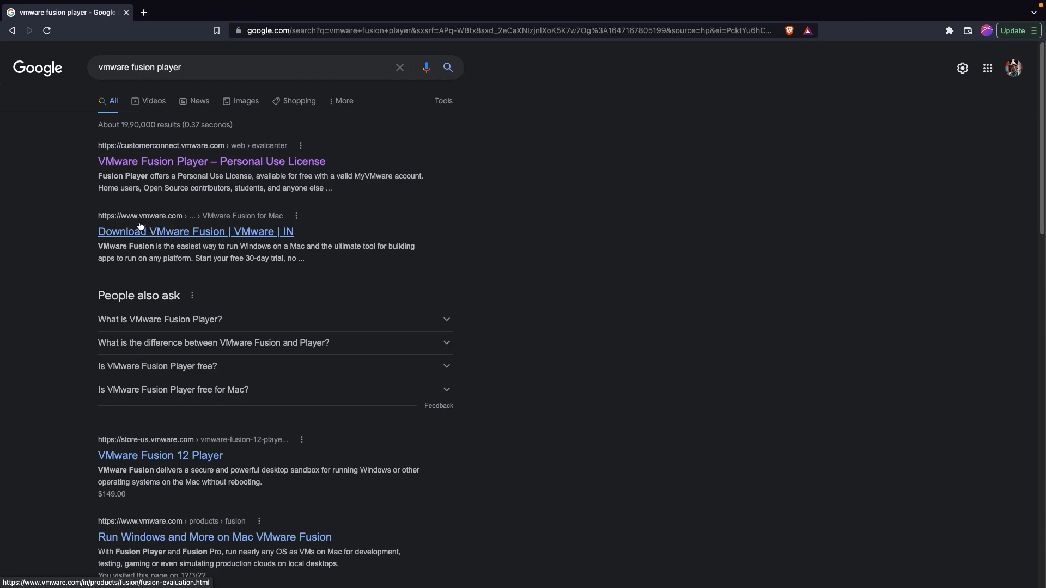
Step: Open the 'Download VMware Fusion' result and scroll to the Fusion 12 Player download card
{"action": "left_click", "coordinate": [171, 232]}
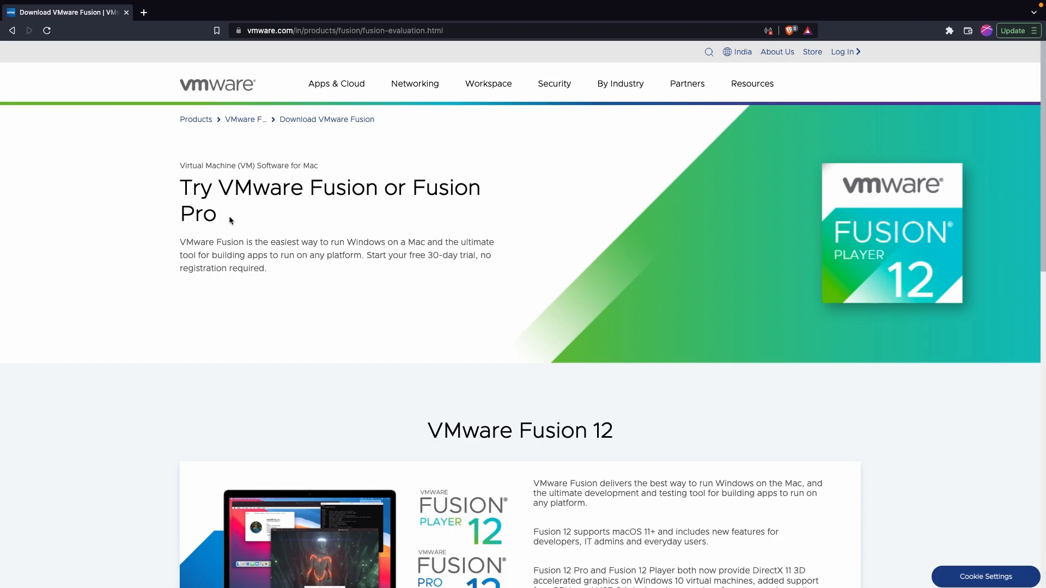
{"action": "scroll", "coordinate": [421, 358], "scroll_direction": "down", "scroll_amount": 2}
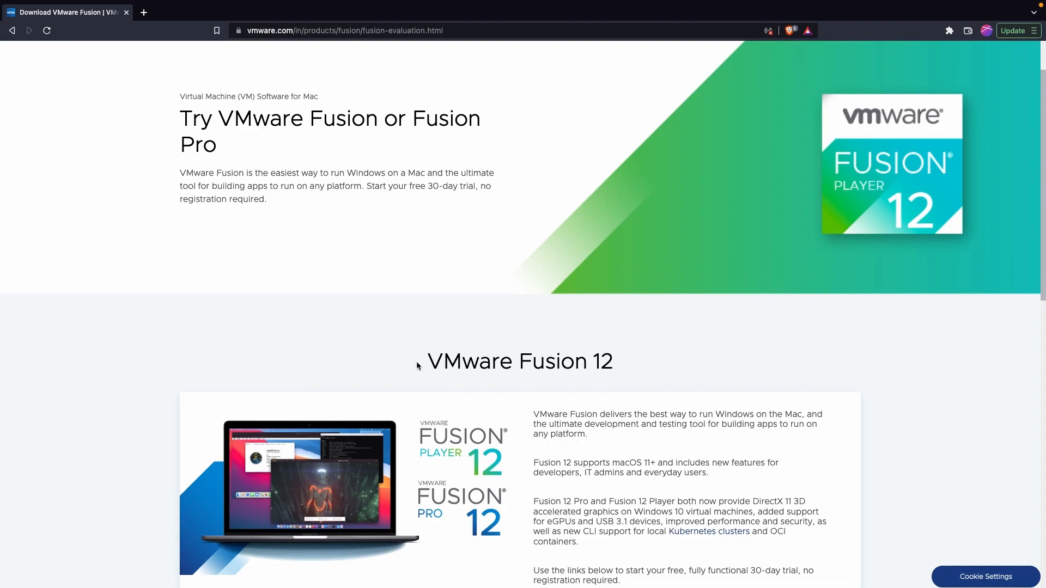
{"action": "scroll", "coordinate": [417, 364], "scroll_direction": "down", "scroll_amount": 2}
{"action": "scroll", "coordinate": [417, 363], "scroll_direction": "down", "scroll_amount": 1}
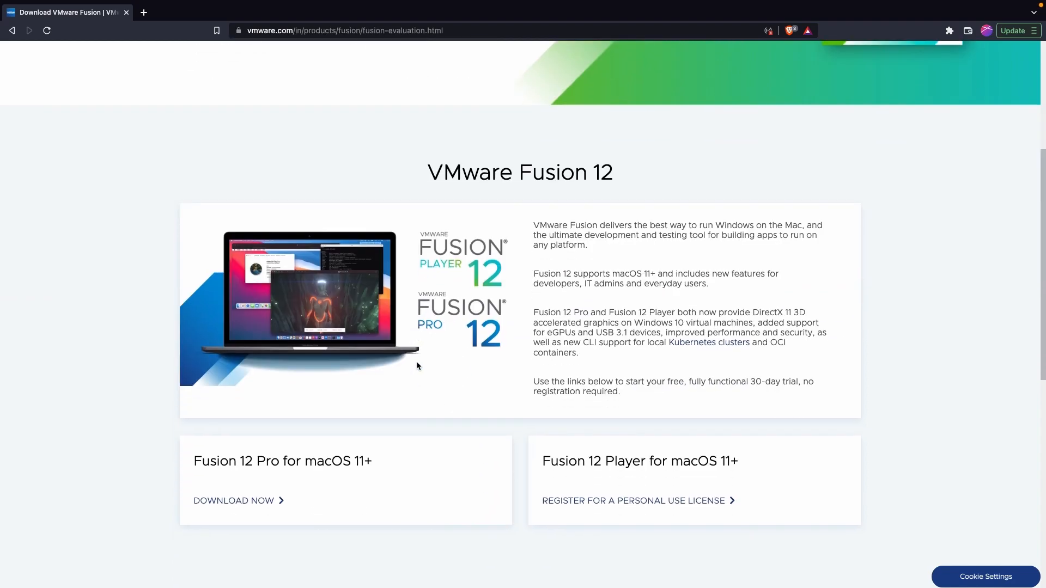
{"action": "scroll", "coordinate": [417, 364], "scroll_direction": "down", "scroll_amount": 1}
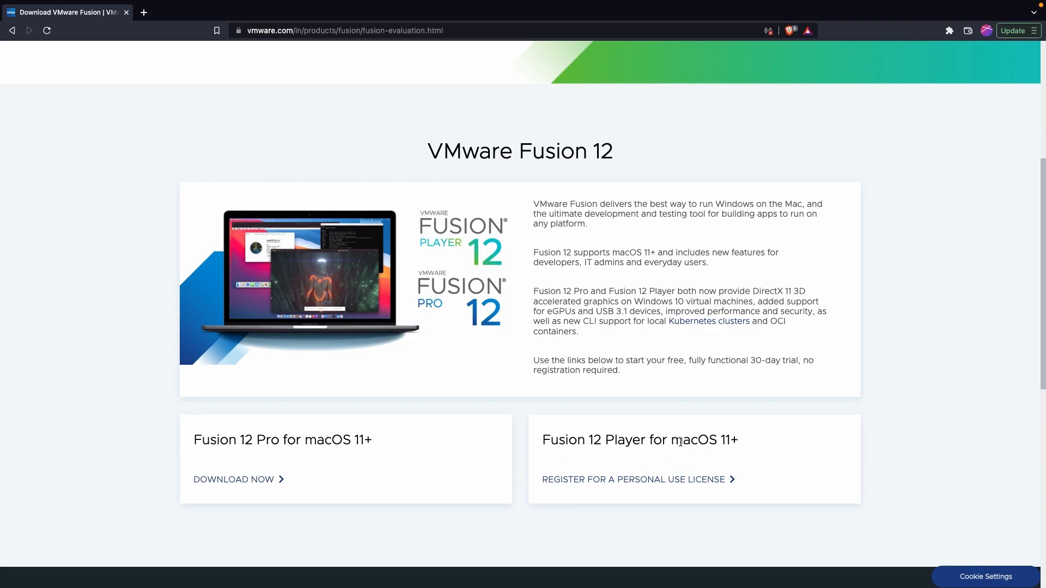
{"action": "left_click_drag", "start_coordinate": [582, 438], "coordinate": [731, 456]}
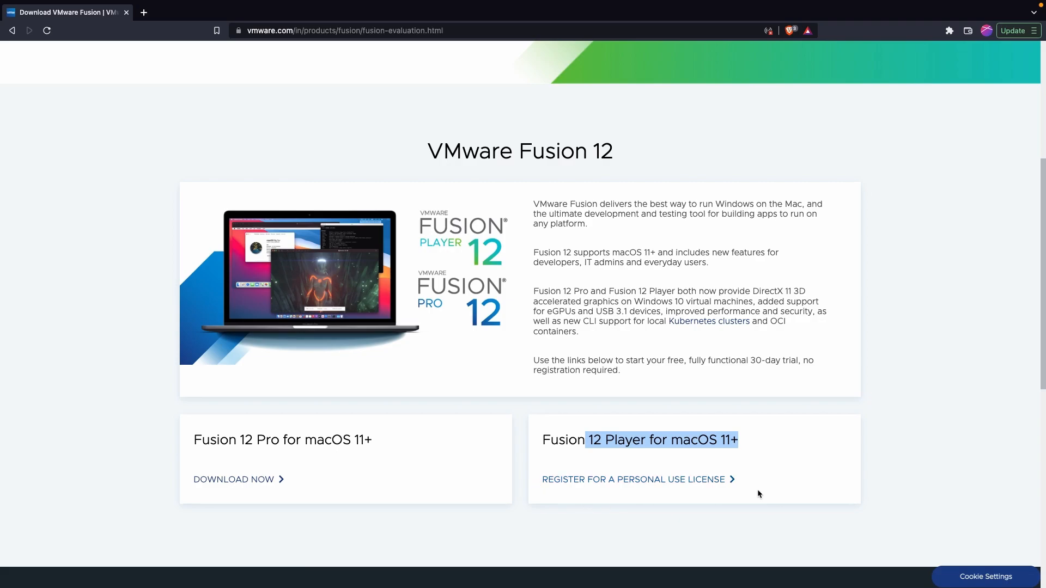
Step: Open the Fusion Player personal-use license registration and log in to the existing VMware account
{"action": "left_click", "coordinate": [634, 481]}
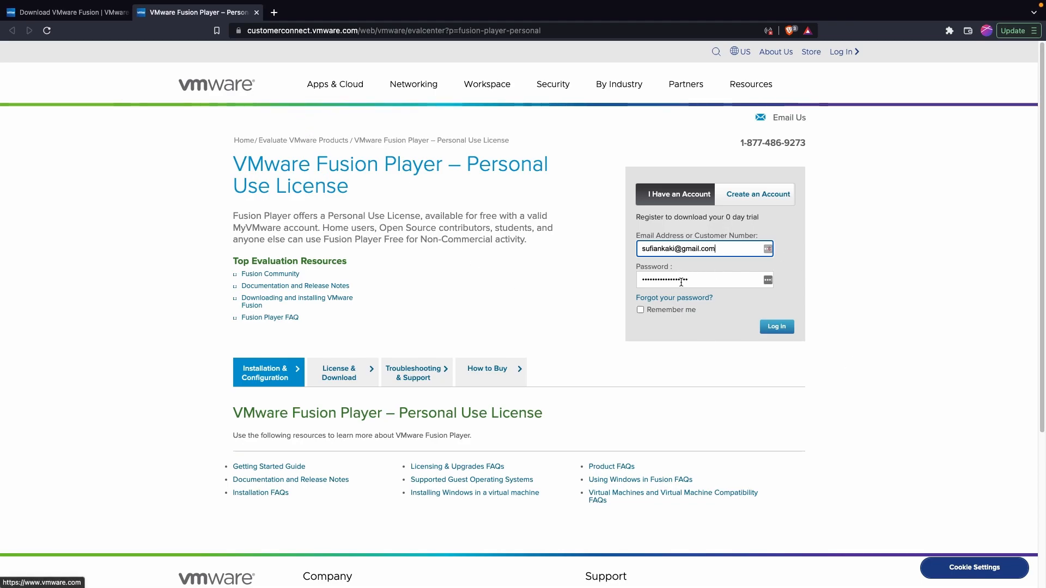
{"action": "left_click", "coordinate": [741, 201]}
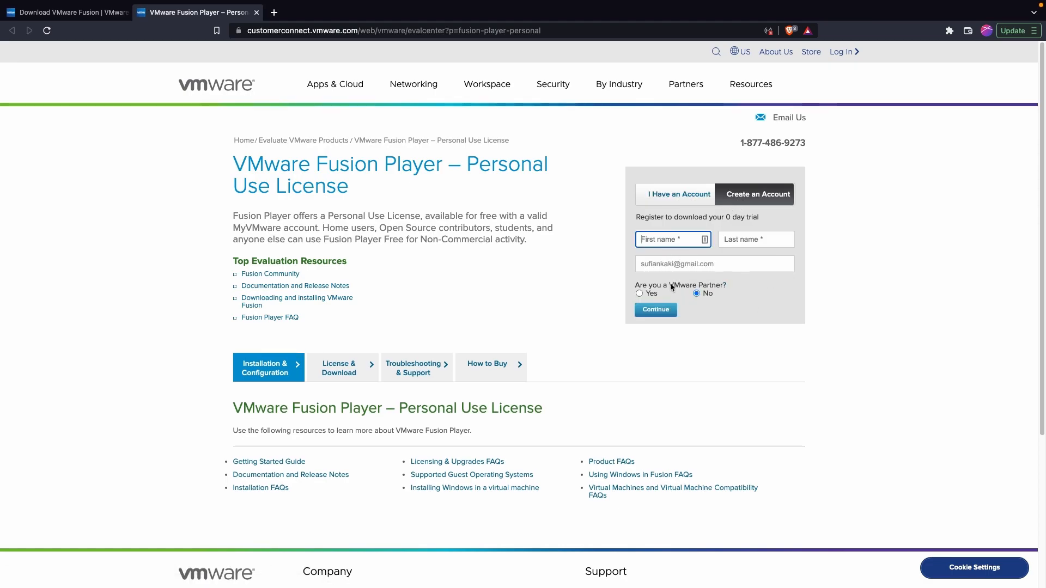
{"action": "left_click", "coordinate": [679, 205]}
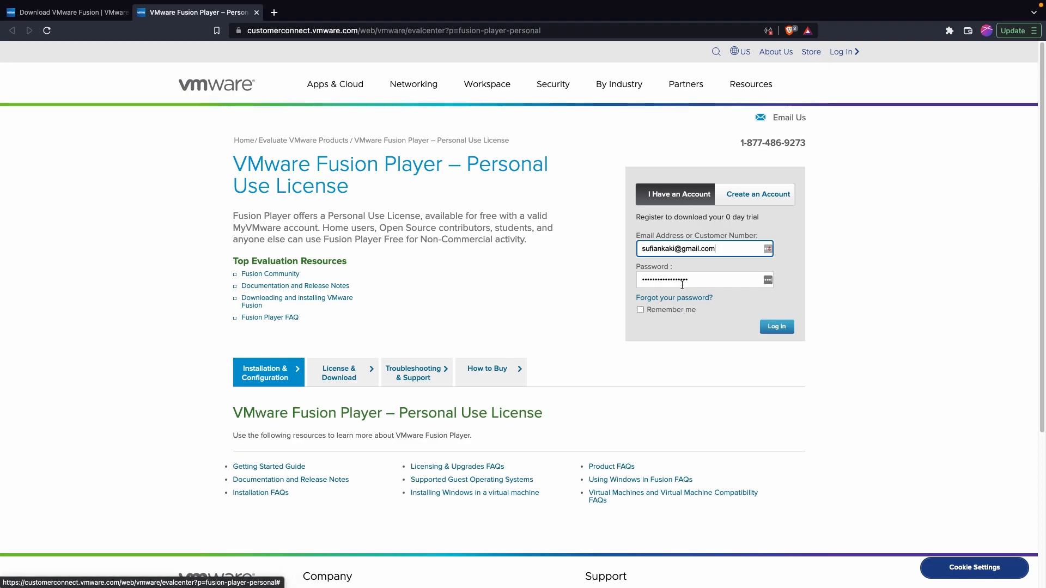
{"action": "left_click", "coordinate": [780, 329]}
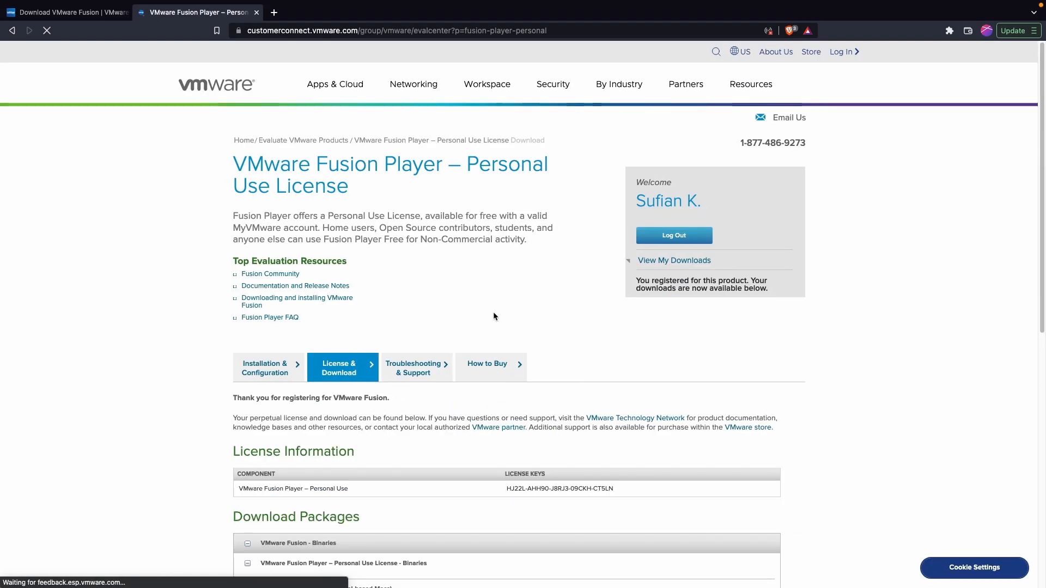
Step: Scroll down to Download Packages and highlight the Fusion 12.2.3 package title
{"action": "scroll", "coordinate": [434, 380], "scroll_direction": "down", "scroll_amount": 3}
{"action": "scroll", "coordinate": [433, 383], "scroll_direction": "down", "scroll_amount": 1}
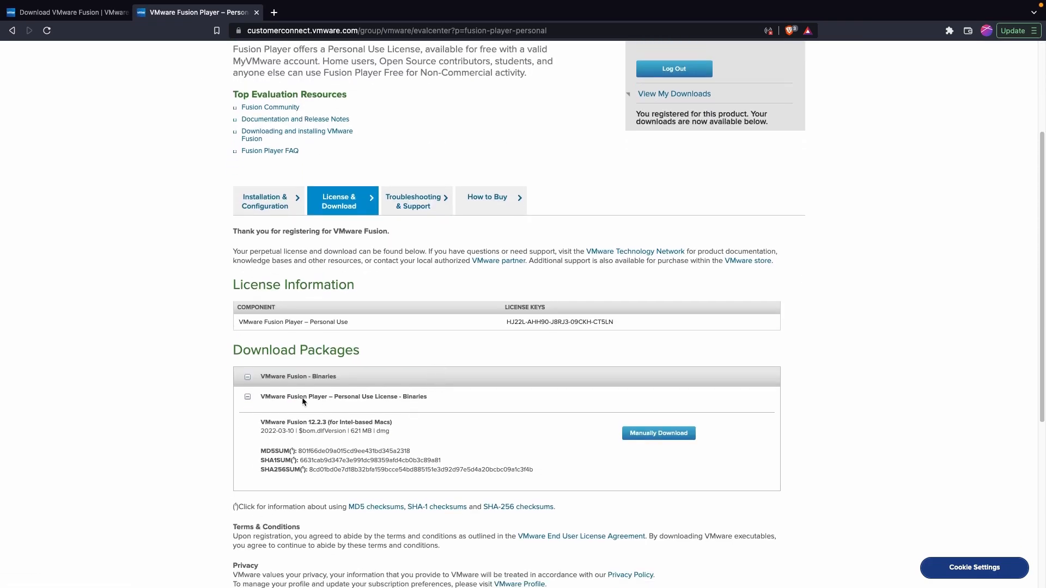
{"action": "left_click_drag", "start_coordinate": [277, 425], "coordinate": [327, 426]}
{"action": "left_click", "coordinate": [333, 422]}
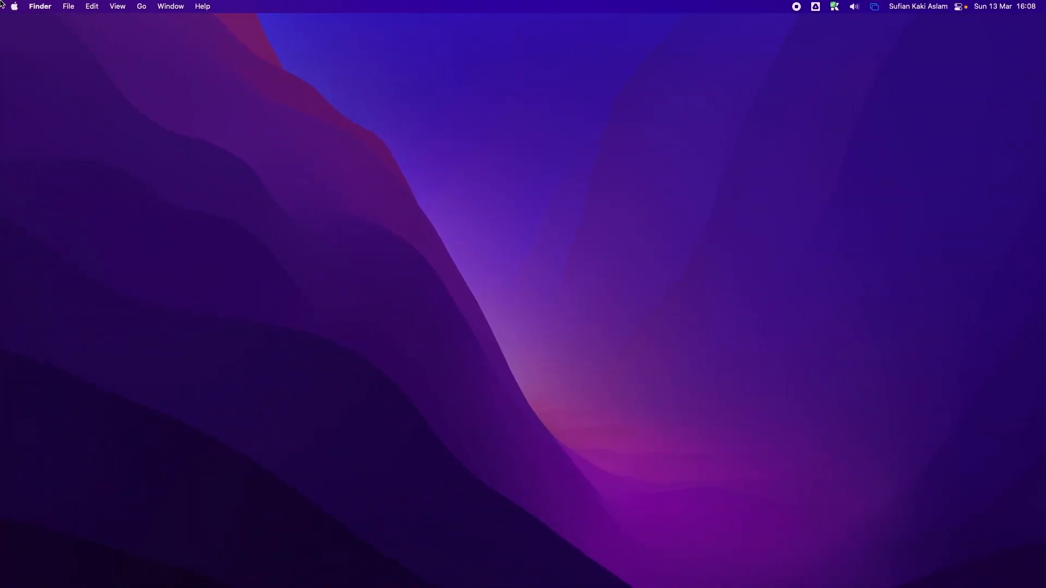
{"action": "left_click", "coordinate": [8, 6]}
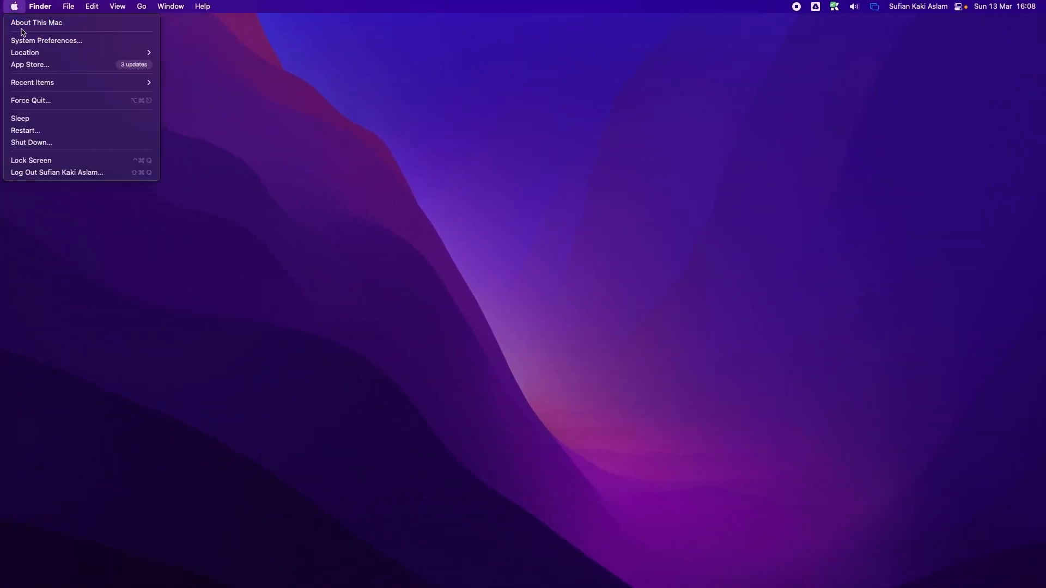
{"action": "left_click", "coordinate": [28, 26]}
{"action": "left_click", "coordinate": [20, 24]}
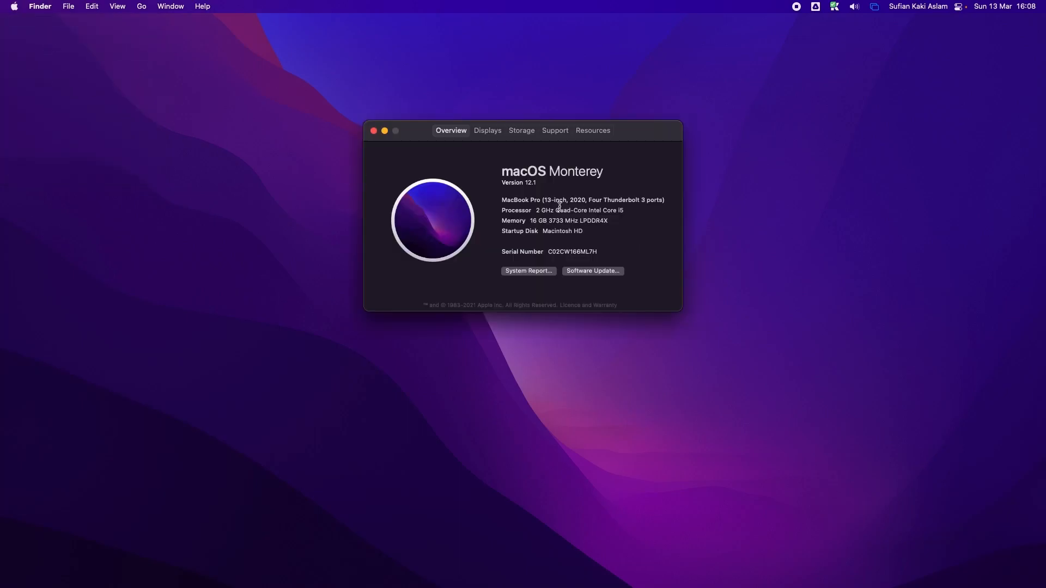
{"action": "left_click_drag", "start_coordinate": [581, 211], "coordinate": [634, 211]}
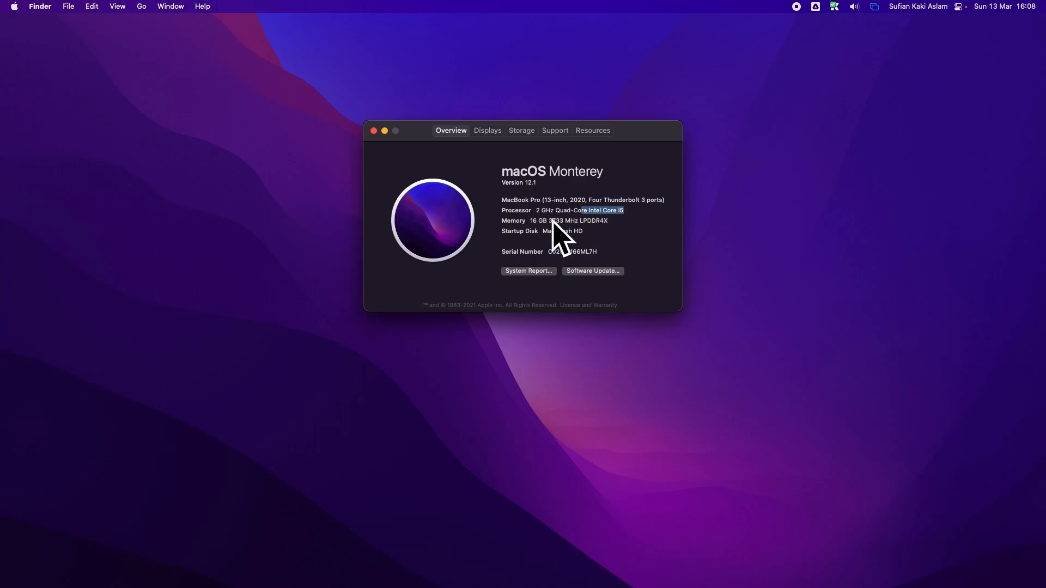
{"action": "left_click", "coordinate": [373, 131]}
{"action": "key", "text": "ctrl+Right"}
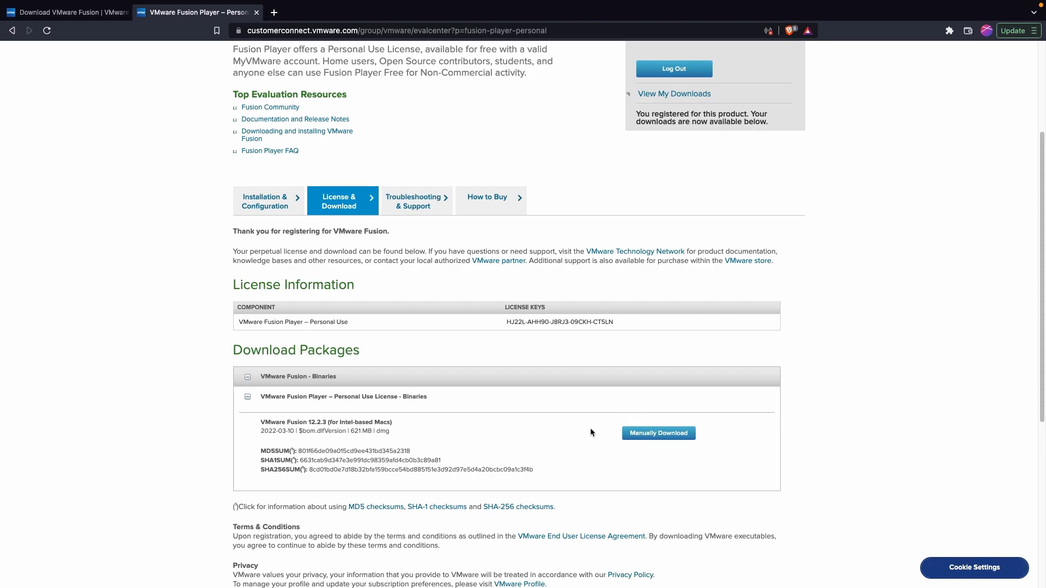
Step: Open the 'Downloading and installing VMware Fusion' article and follow its VMware Download Center link
{"action": "scroll", "coordinate": [590, 427], "scroll_direction": "up", "scroll_amount": 1}
{"action": "scroll", "coordinate": [436, 425], "scroll_direction": "up", "scroll_amount": 2}
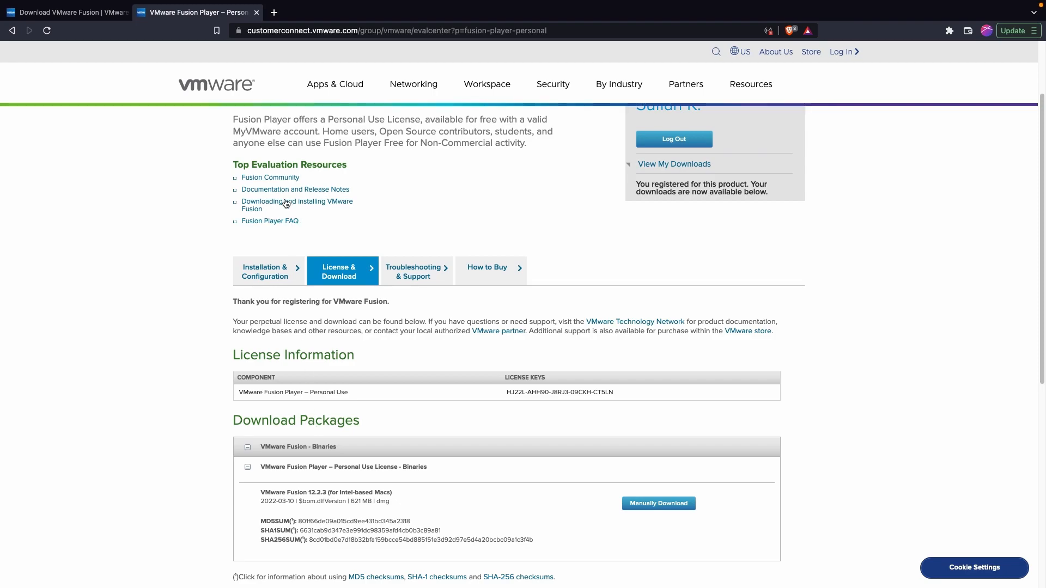
{"action": "left_click", "coordinate": [252, 212]}
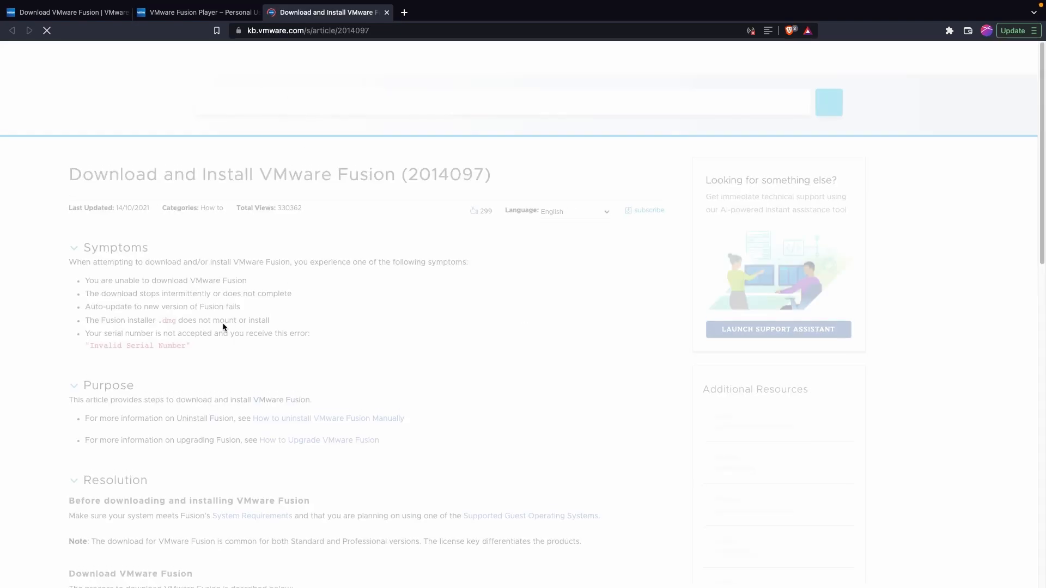
{"action": "scroll", "coordinate": [223, 323], "scroll_direction": "down", "scroll_amount": 5}
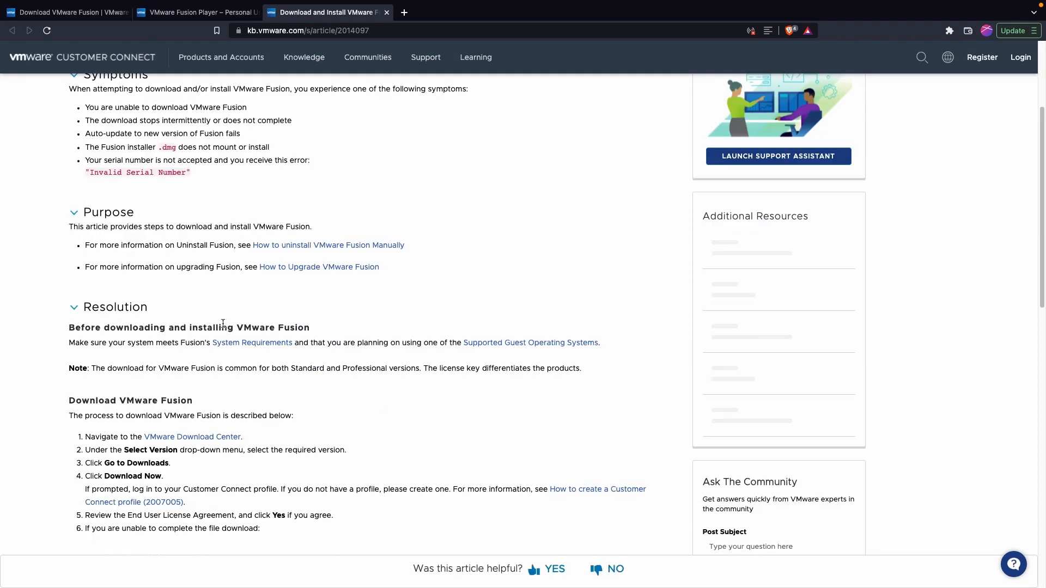
{"action": "scroll", "coordinate": [175, 423], "scroll_direction": "down", "scroll_amount": 5}
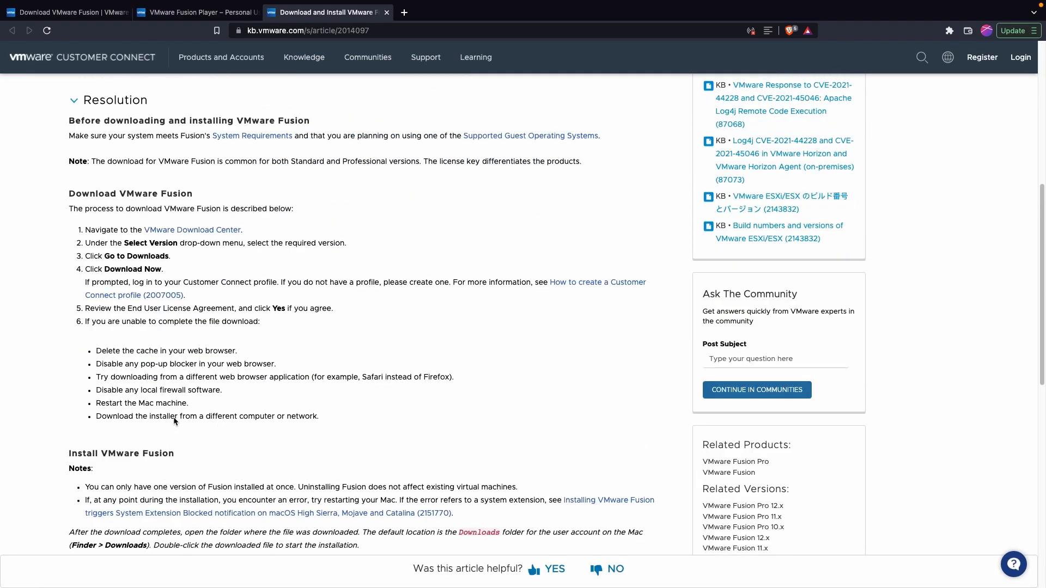
{"action": "left_click", "coordinate": [168, 230]}
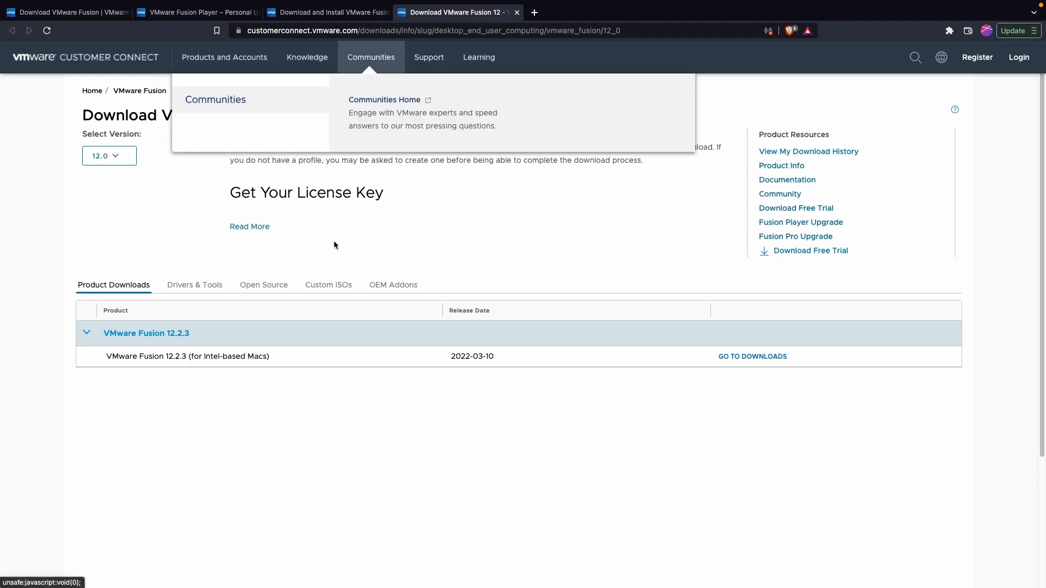
Step: Start the Fusion 12.2.3 download for Intel-based Macs and accept the license agreement
{"action": "left_click_drag", "start_coordinate": [200, 357], "coordinate": [267, 358]}
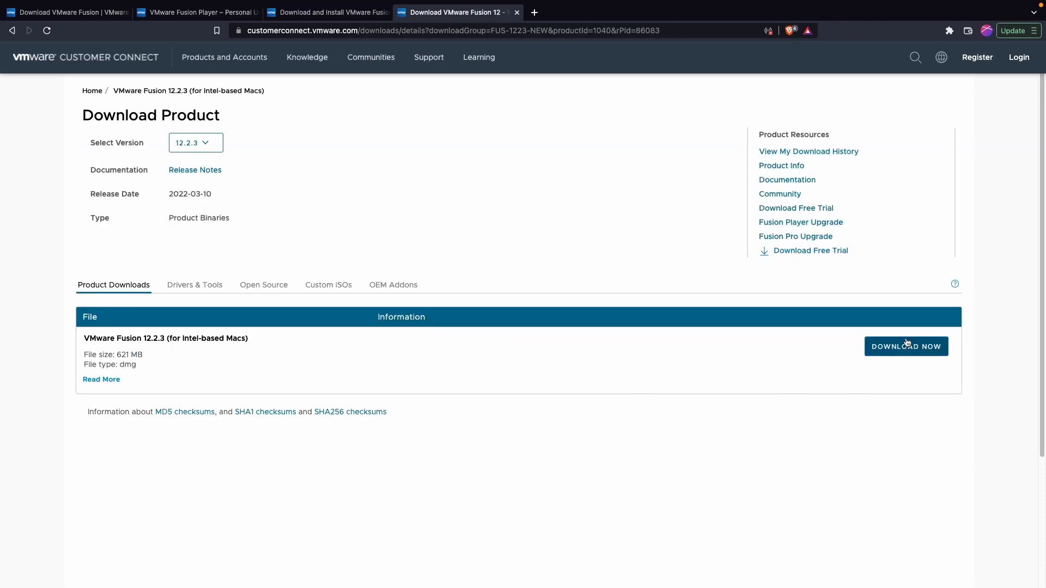
{"action": "left_click", "coordinate": [903, 354]}
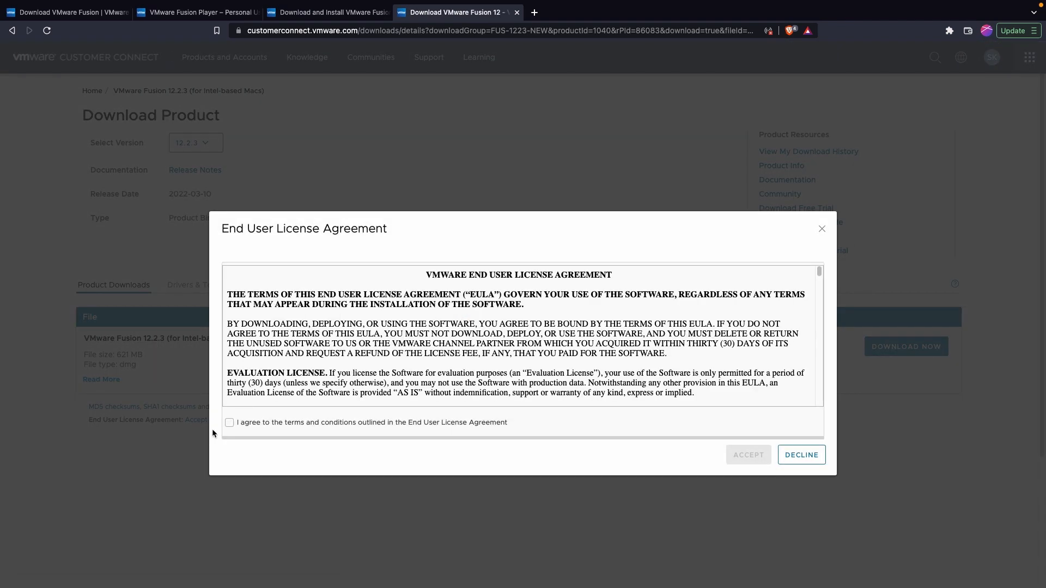
{"action": "left_click", "coordinate": [229, 423]}
{"action": "scroll", "coordinate": [300, 379], "scroll_direction": "down", "scroll_amount": 20}
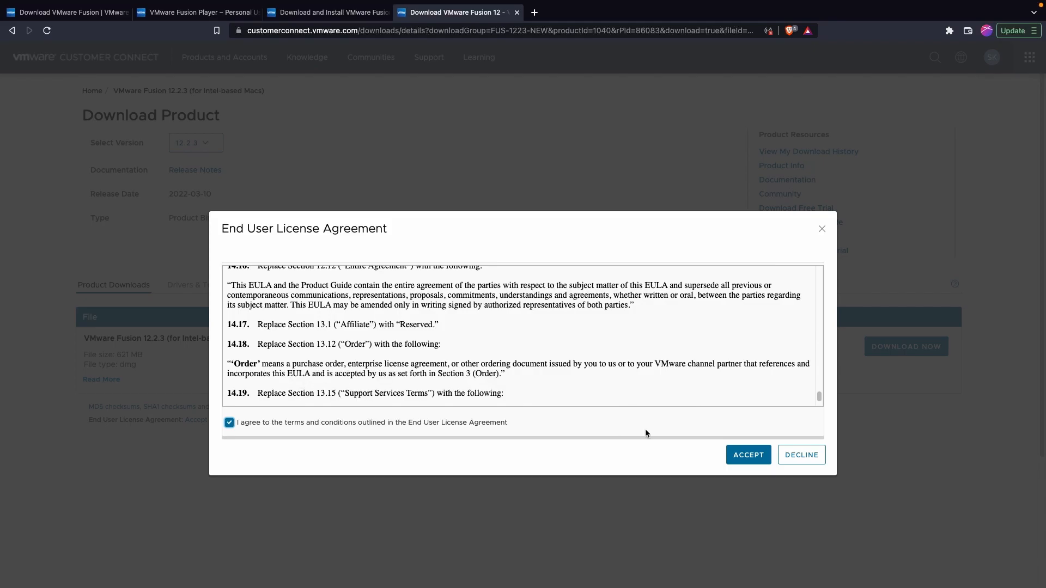
{"action": "left_click", "coordinate": [750, 456]}
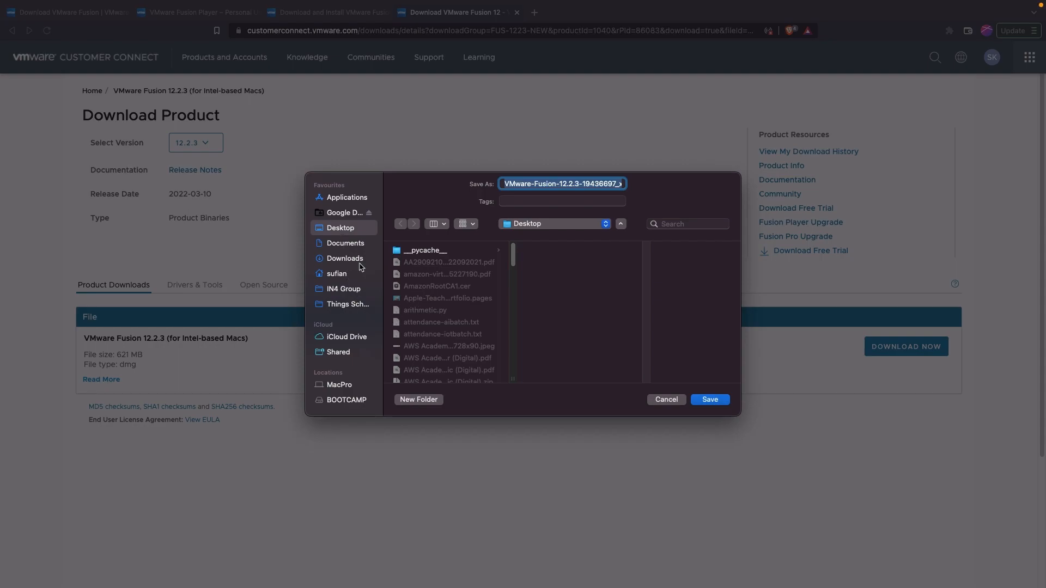
Step: Save the Fusion installer .dmg into the VM folder on the Desktop
{"action": "scroll", "coordinate": [442, 275], "scroll_direction": "down", "scroll_amount": 2}
{"action": "scroll", "coordinate": [443, 276], "scroll_direction": "down", "scroll_amount": 15}
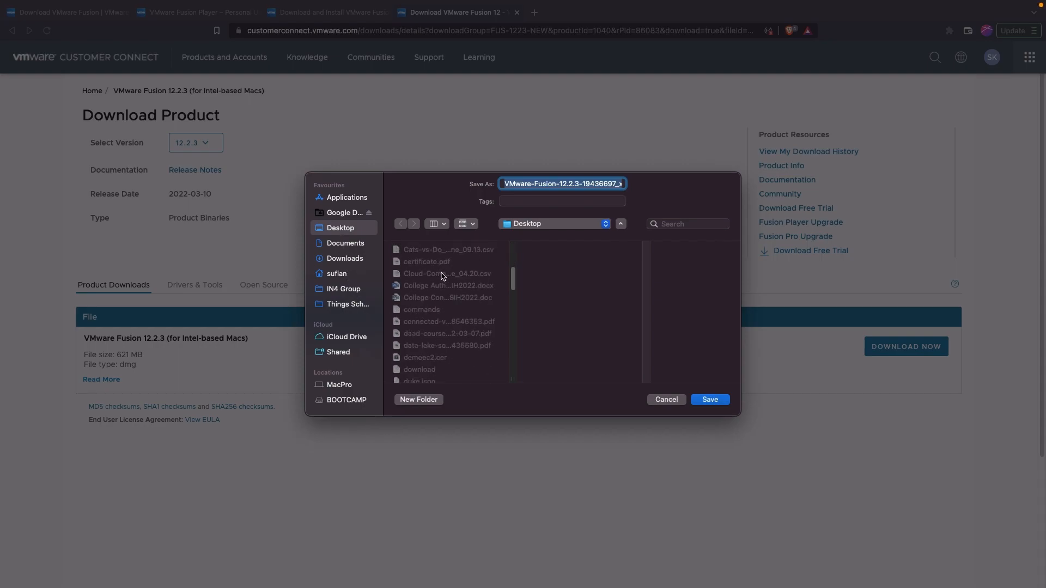
{"action": "scroll", "coordinate": [443, 275], "scroll_direction": "down", "scroll_amount": 10}
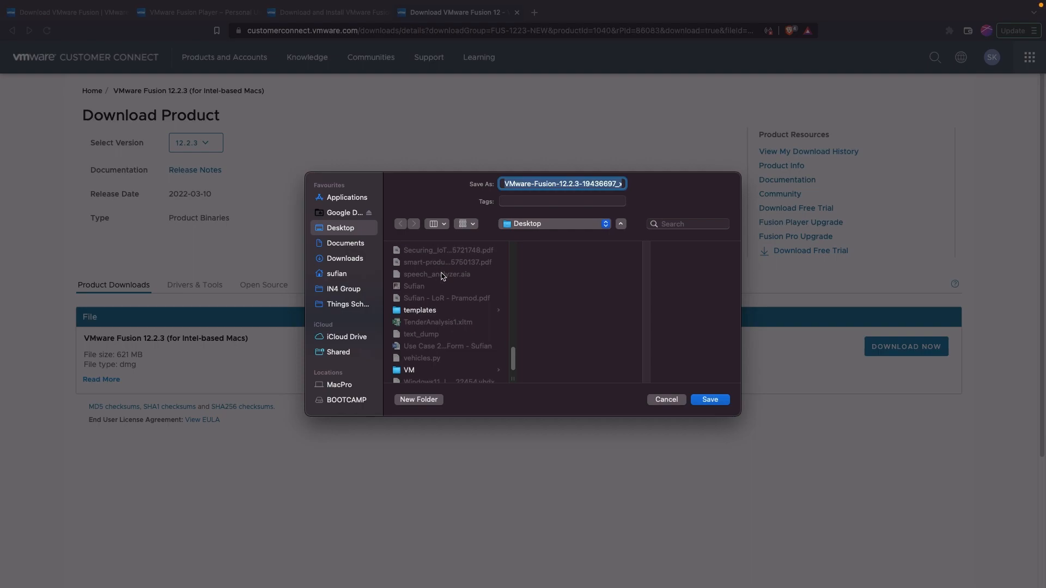
{"action": "left_click", "coordinate": [430, 357]}
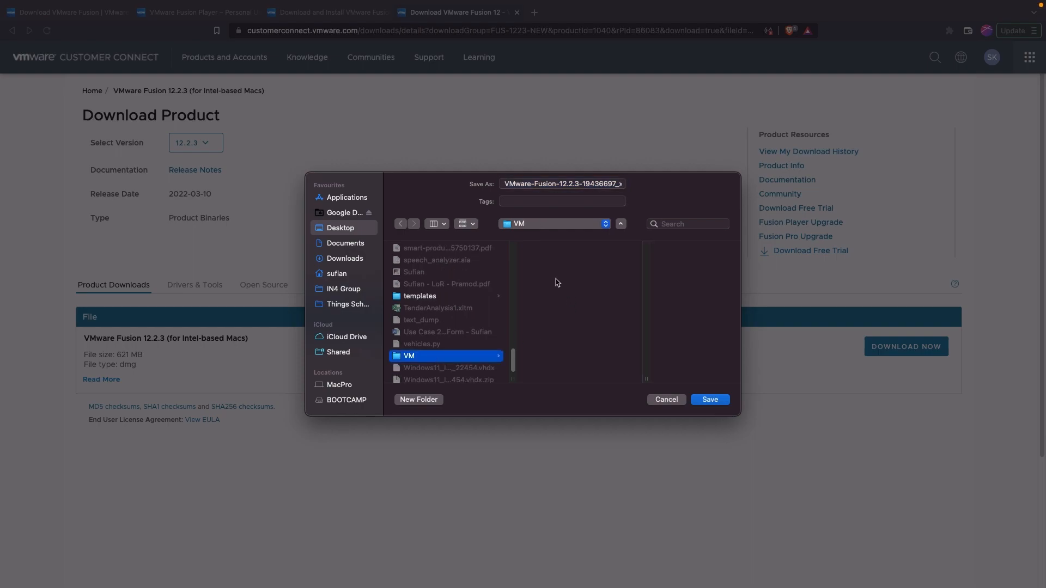
{"action": "left_click", "coordinate": [714, 402]}
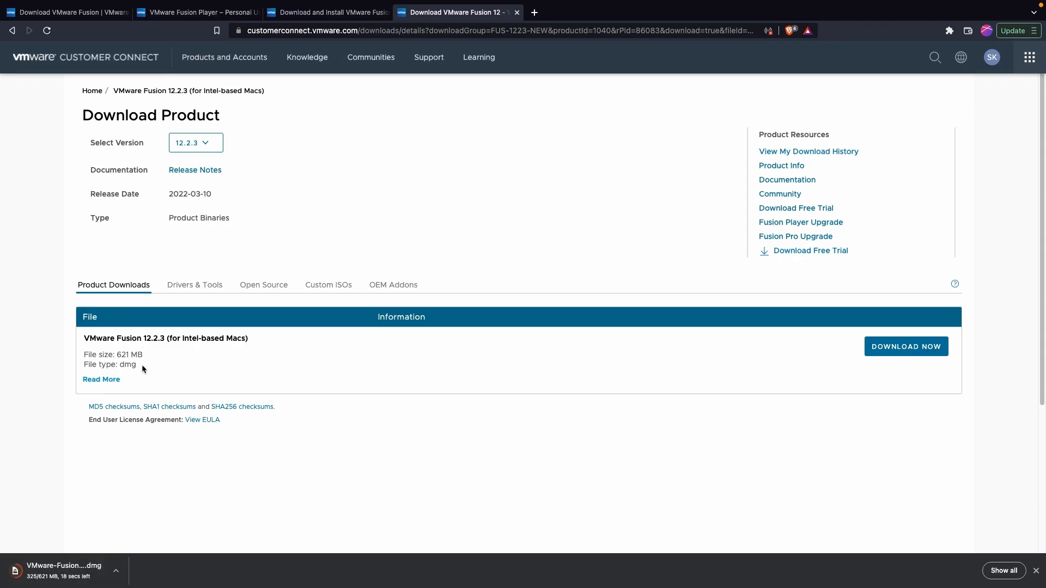
Step: Open a new browser tab and go to centos.org
{"action": "left_click", "coordinate": [534, 12]}
{"action": "type", "text": "centos.org"}
{"action": "key", "text": "Return"}
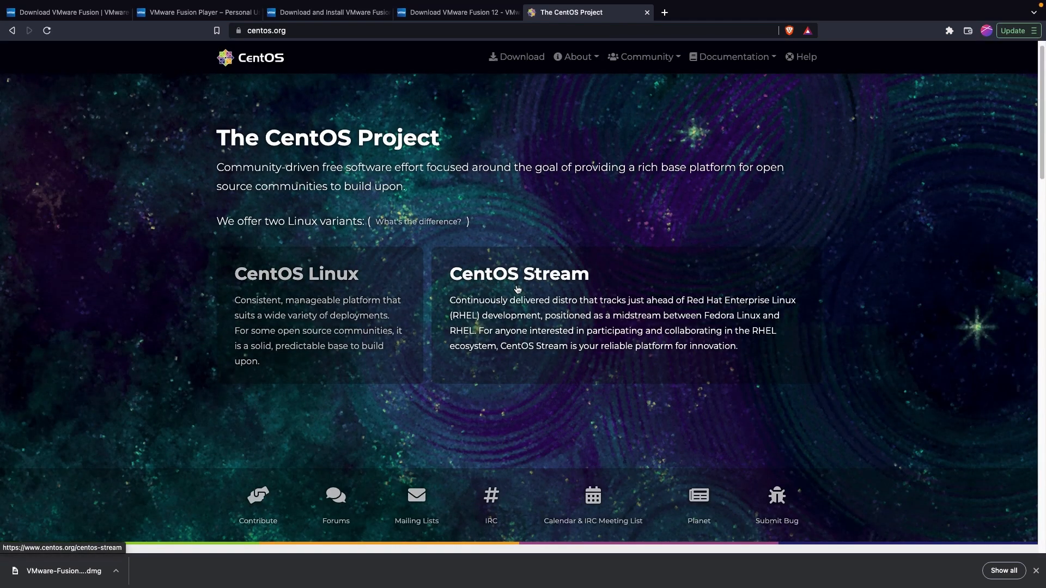
Step: Download the CentOS Stream 9 x86_64 ISO from the CentOS Stream page into the VM folder
{"action": "left_click", "coordinate": [556, 308]}
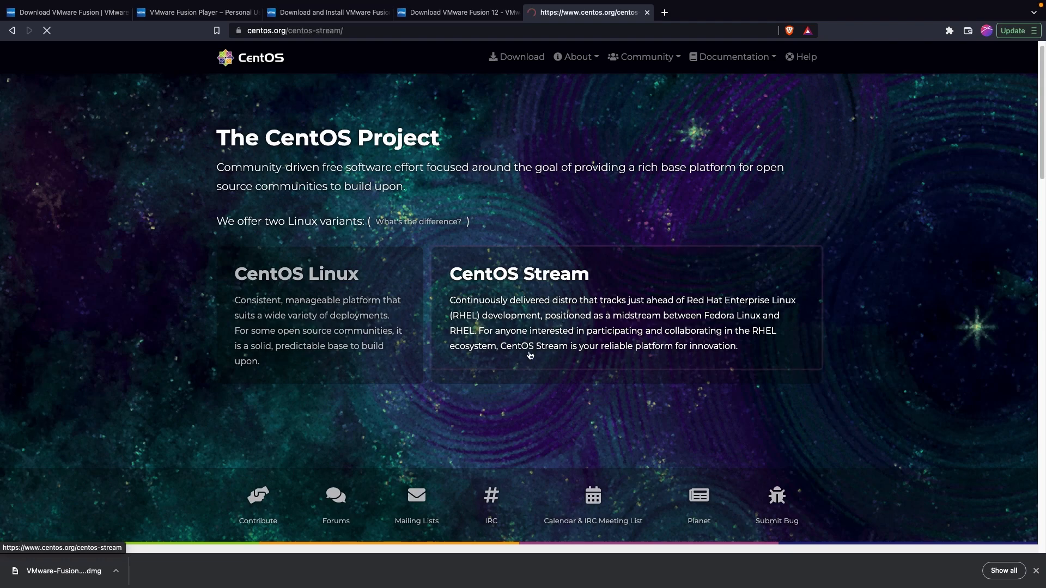
{"action": "scroll", "coordinate": [414, 343], "scroll_direction": "down", "scroll_amount": 2}
{"action": "scroll", "coordinate": [414, 347], "scroll_direction": "down", "scroll_amount": 1}
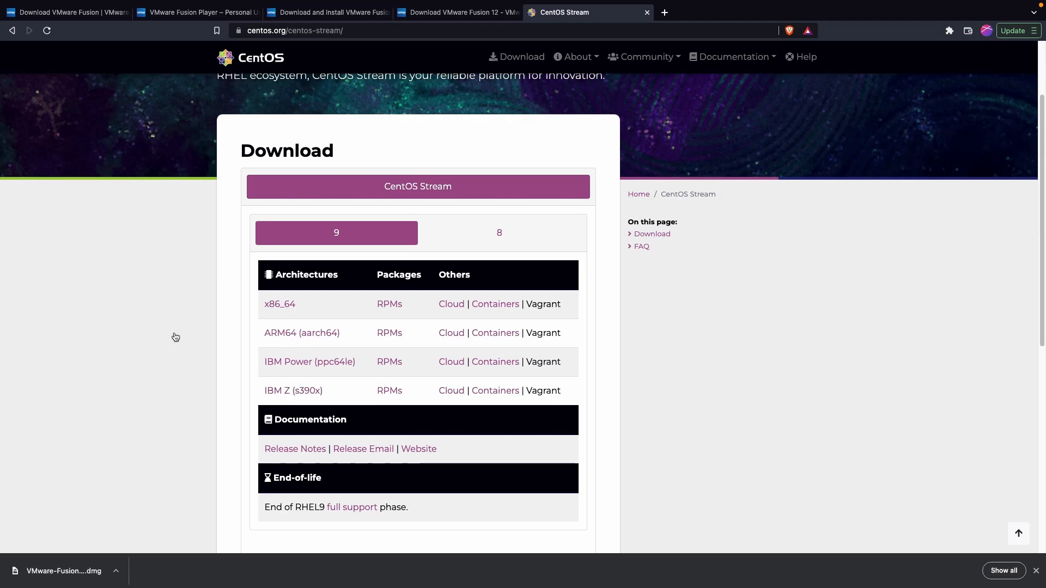
{"action": "scroll", "coordinate": [162, 358], "scroll_direction": "down", "scroll_amount": 1}
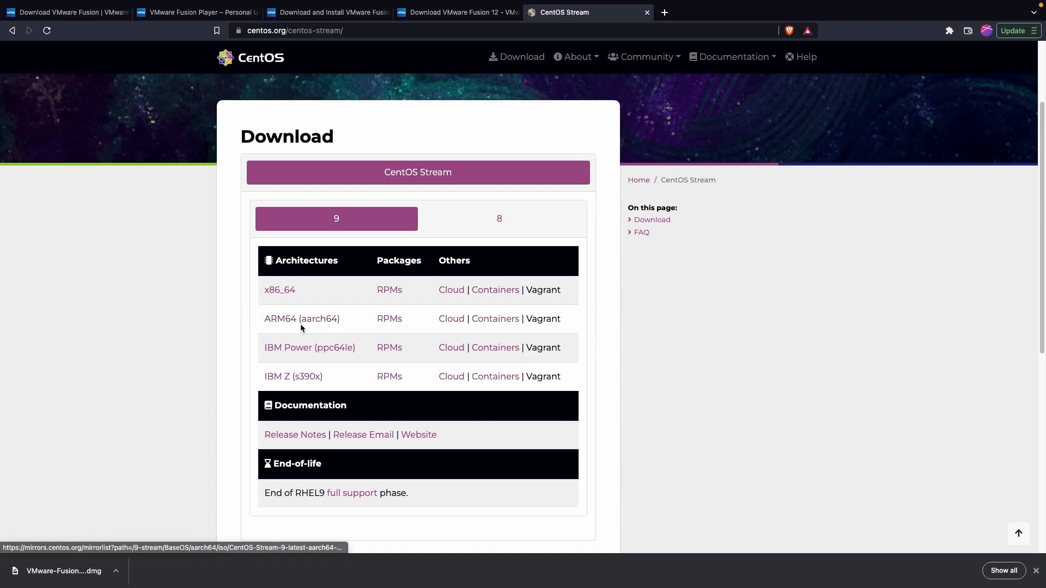
{"action": "left_click", "coordinate": [274, 292]}
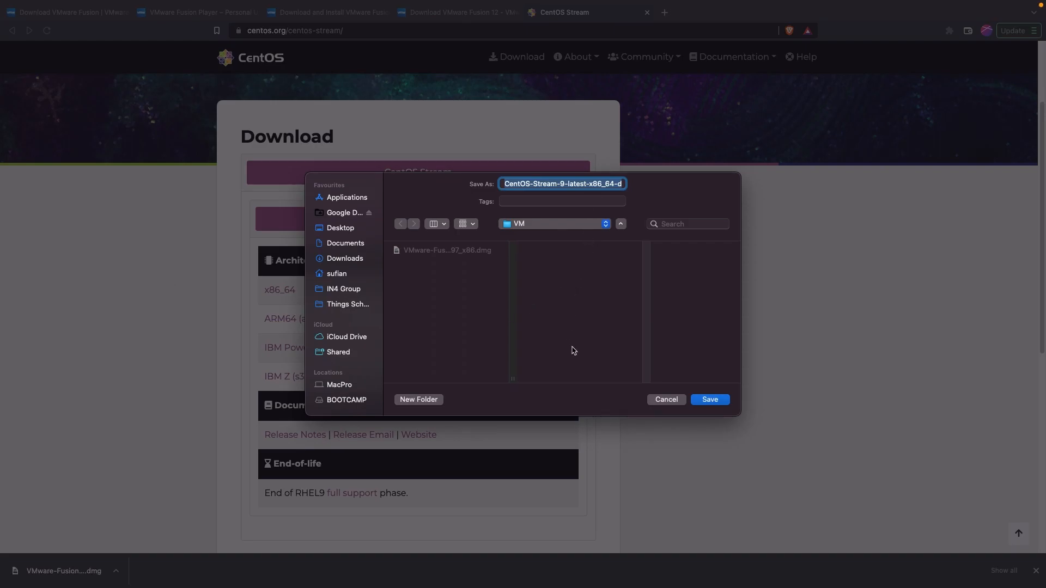
{"action": "left_click", "coordinate": [710, 401]}
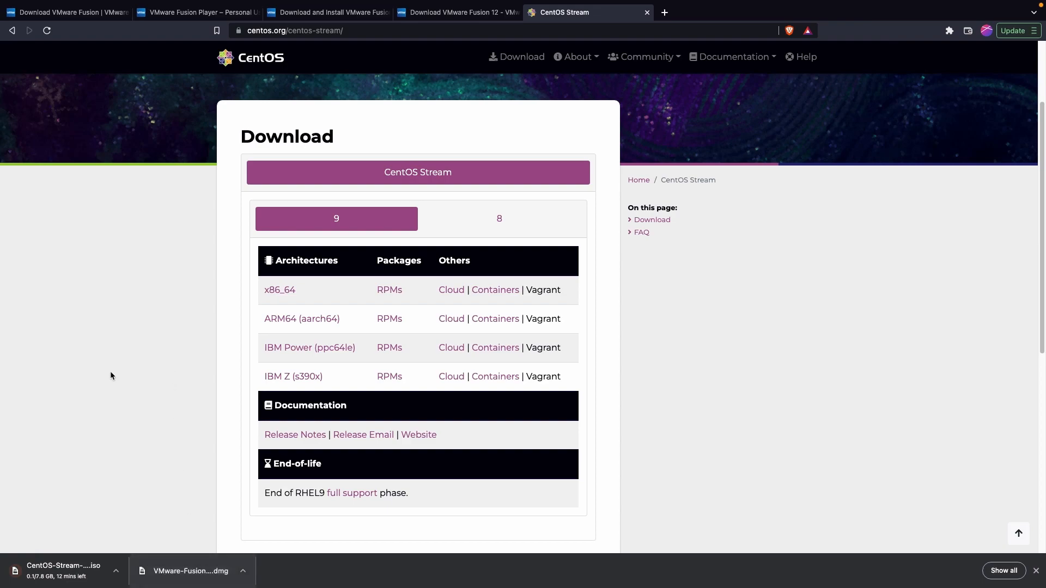
Step: Reveal the downloaded Fusion .dmg in Finder and center the VM folder window
{"action": "left_click", "coordinate": [245, 573]}
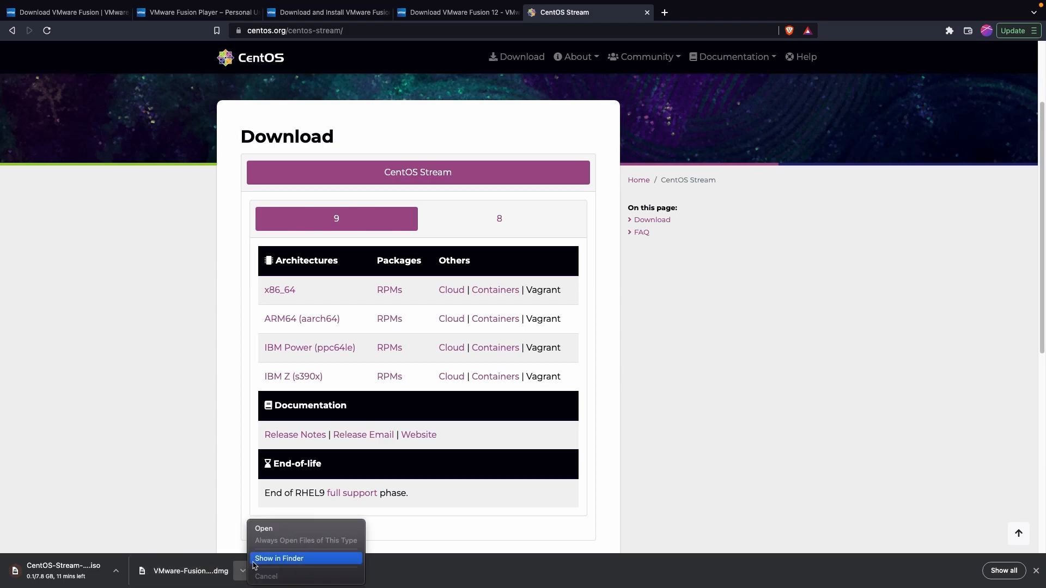
{"action": "left_click", "coordinate": [279, 558]}
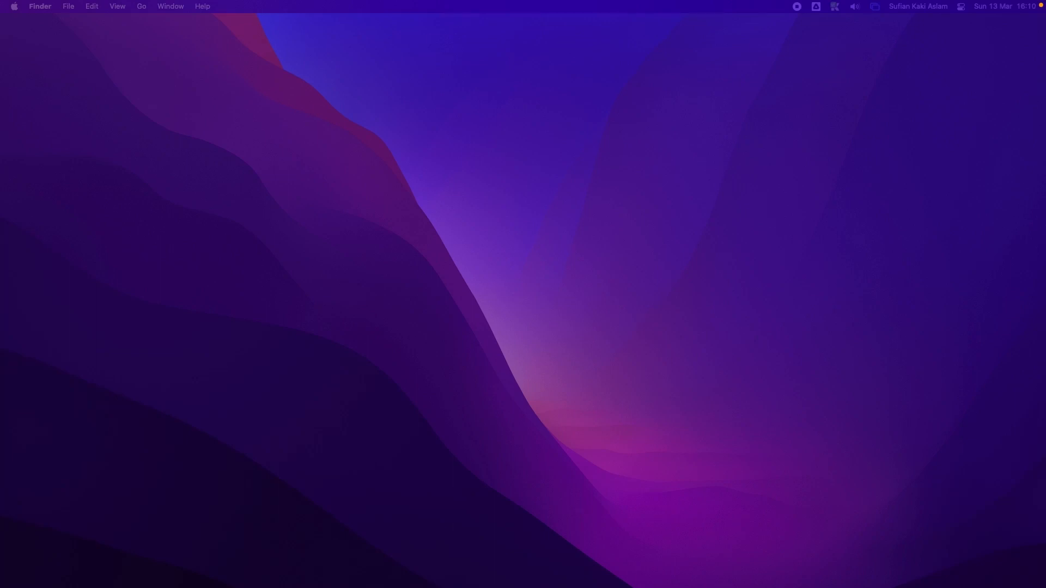
{"action": "left_click_drag", "start_coordinate": [548, 121], "coordinate": [344, 126]}
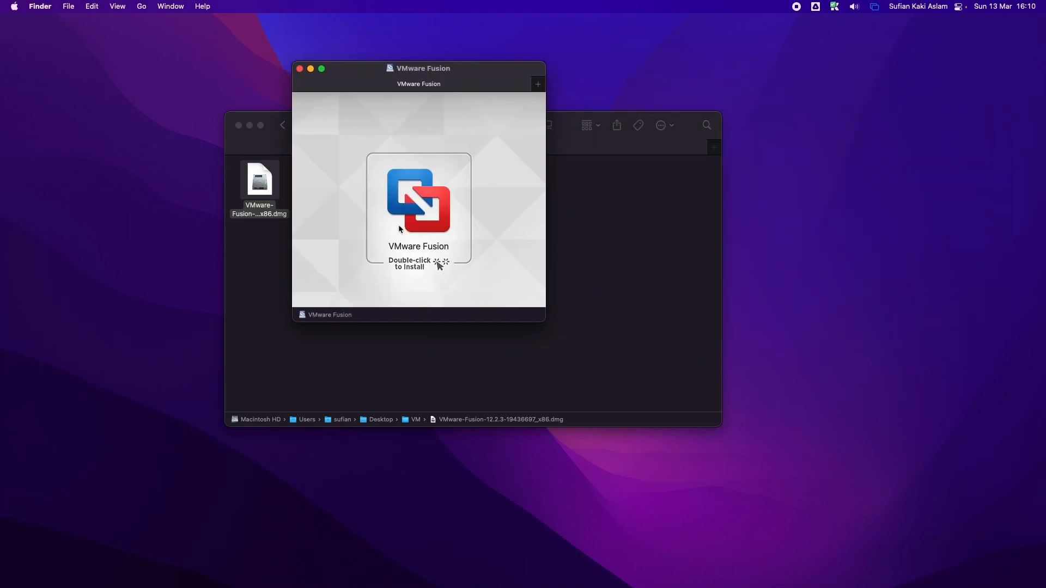
Step: Launch the VMware Fusion installer, approve opening it, and type the administrator password
{"action": "left_click", "coordinate": [406, 206]}
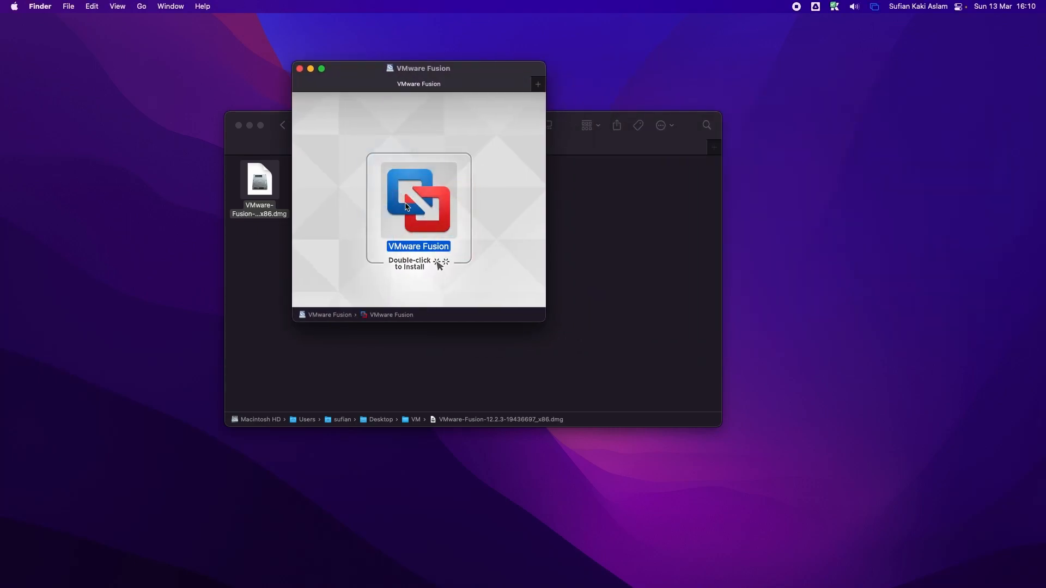
{"action": "double_click", "coordinate": [406, 206]}
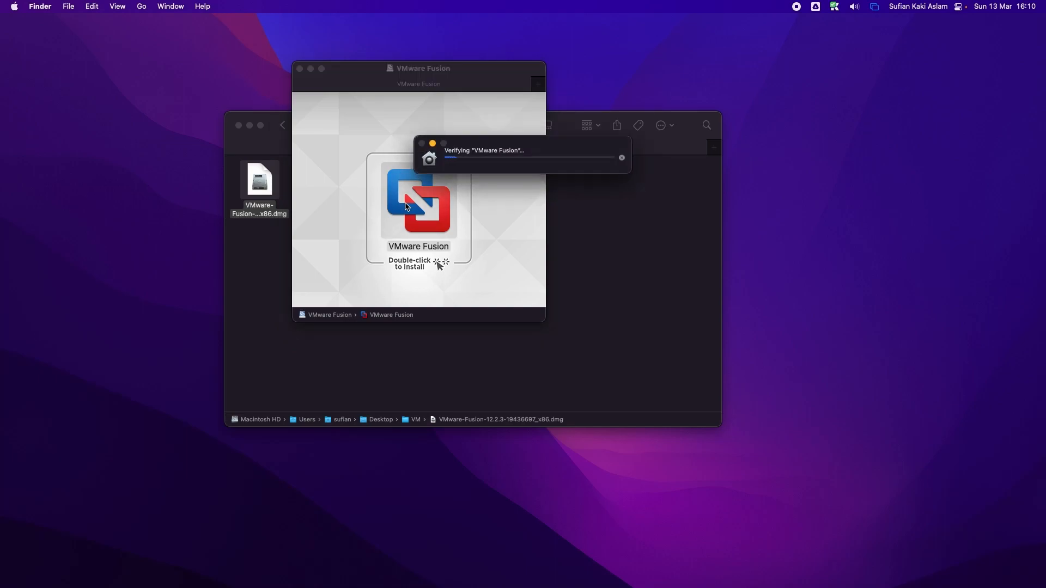
{"action": "left_click_drag", "start_coordinate": [374, 68], "coordinate": [843, 129]}
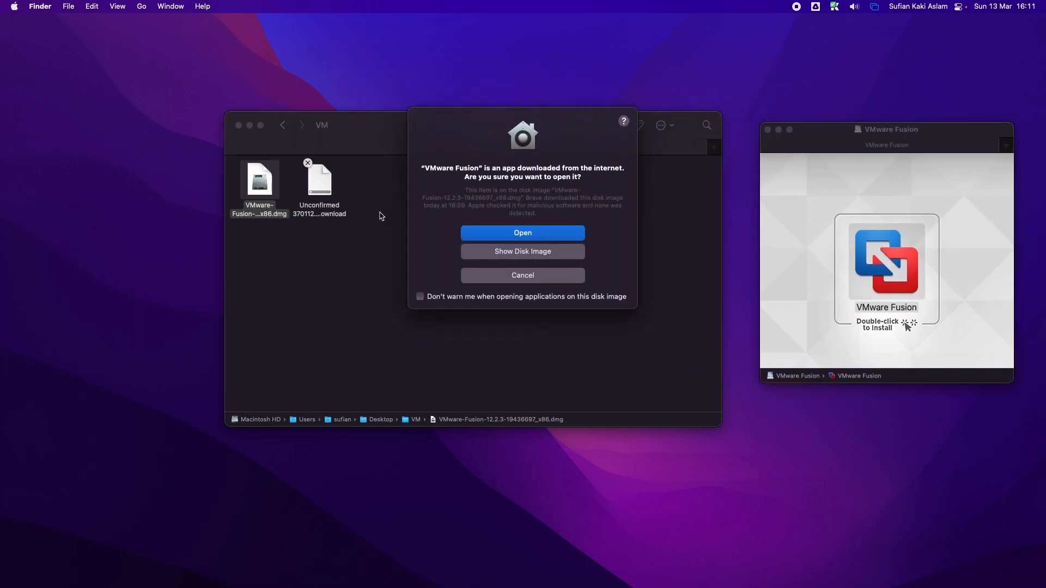
{"action": "left_click_drag", "start_coordinate": [543, 168], "coordinate": [562, 185]}
{"action": "left_click", "coordinate": [534, 234]}
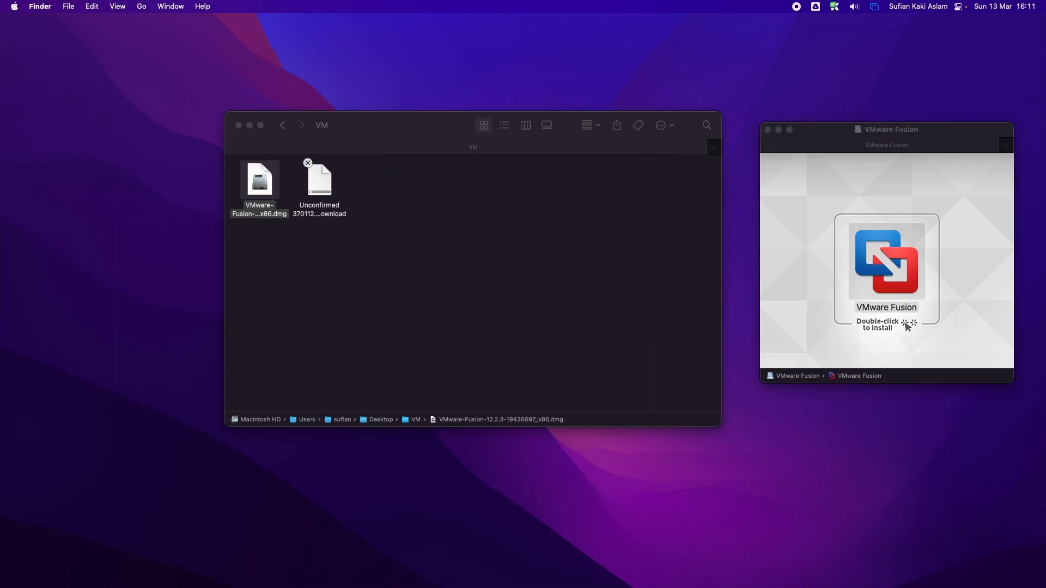
{"action": "type", "text": "•"}
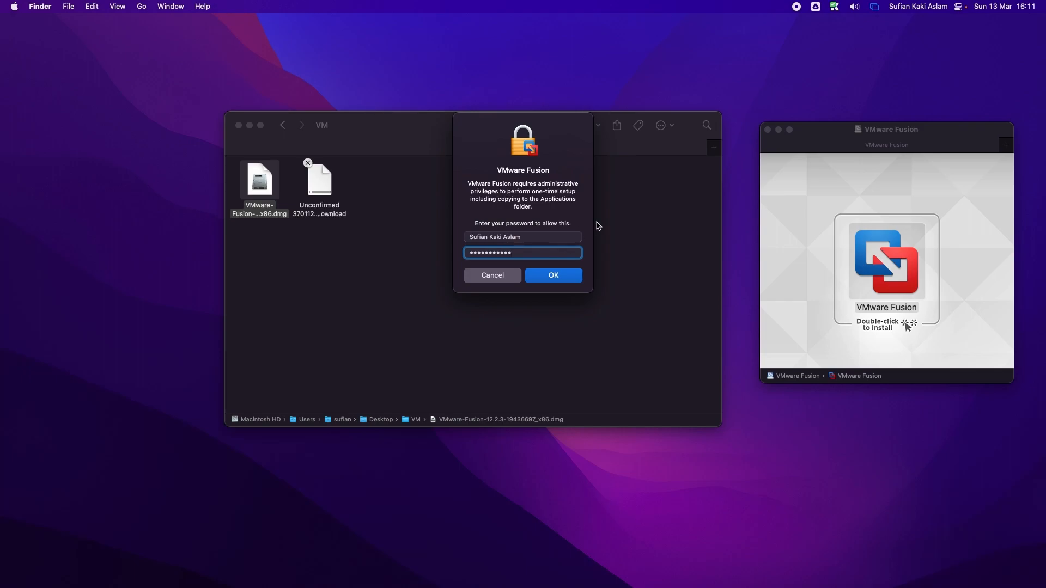
Step: Confirm the administrator password and agree to the VMware Fusion license agreement
{"action": "left_click", "coordinate": [571, 278]}
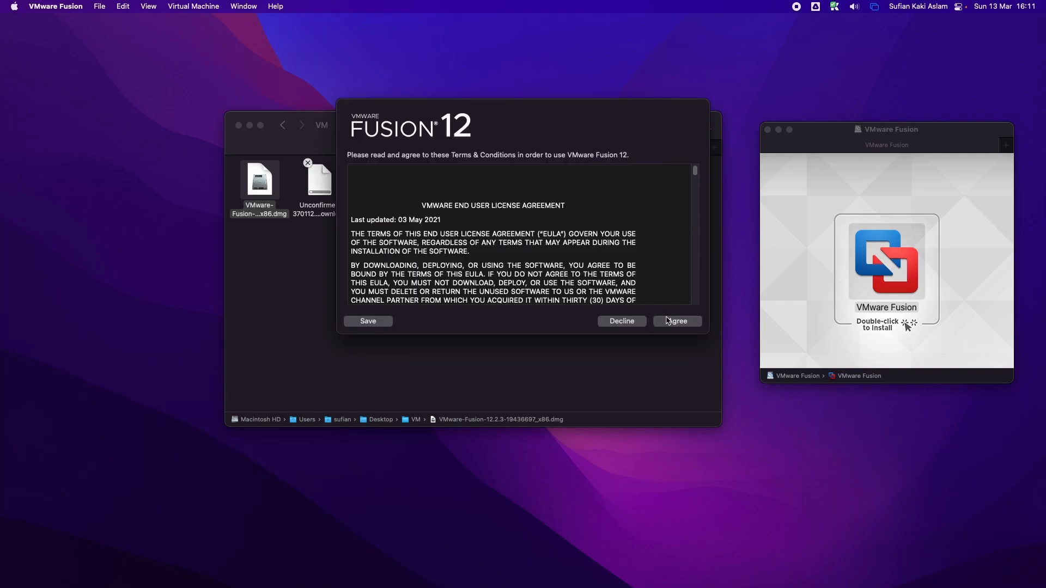
{"action": "left_click", "coordinate": [677, 321]}
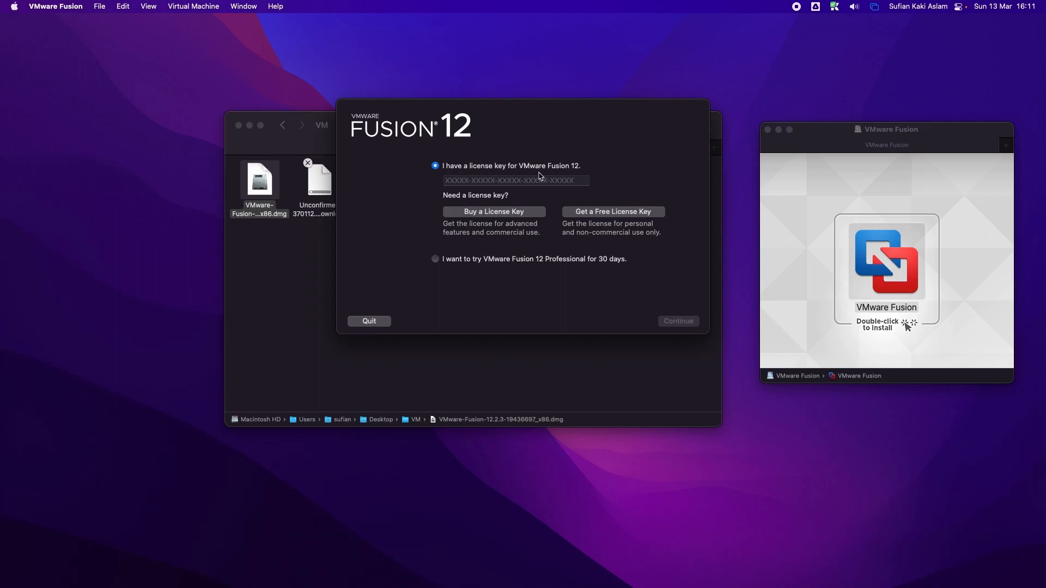
{"action": "left_click", "coordinate": [507, 180]}
Step: In Brave, open the Fusion Player registration tab and select the personal-use license key
{"action": "key", "text": "ctrl+Right"}
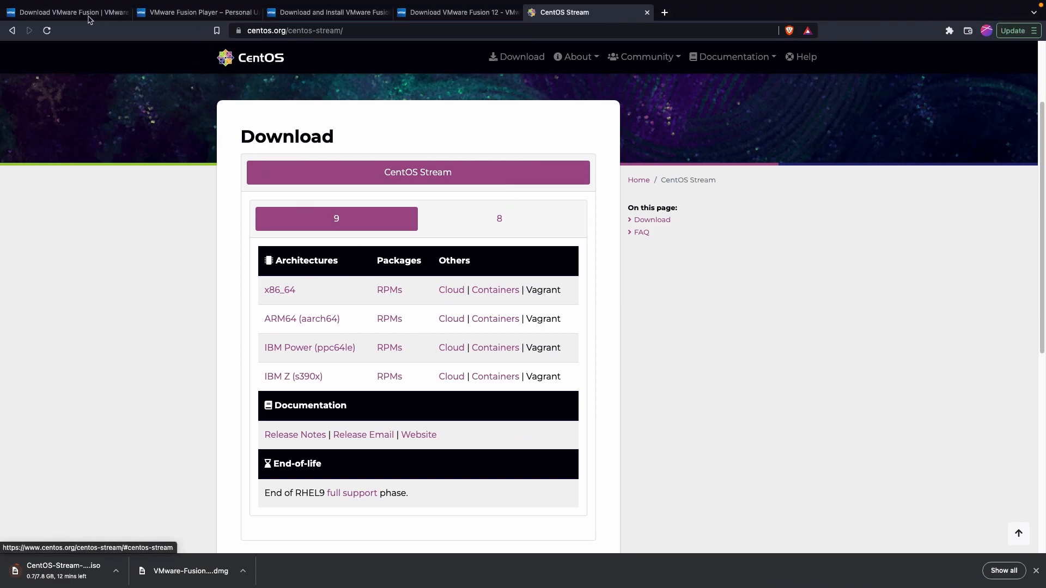
{"action": "mouse_move", "coordinate": [223, 2]}
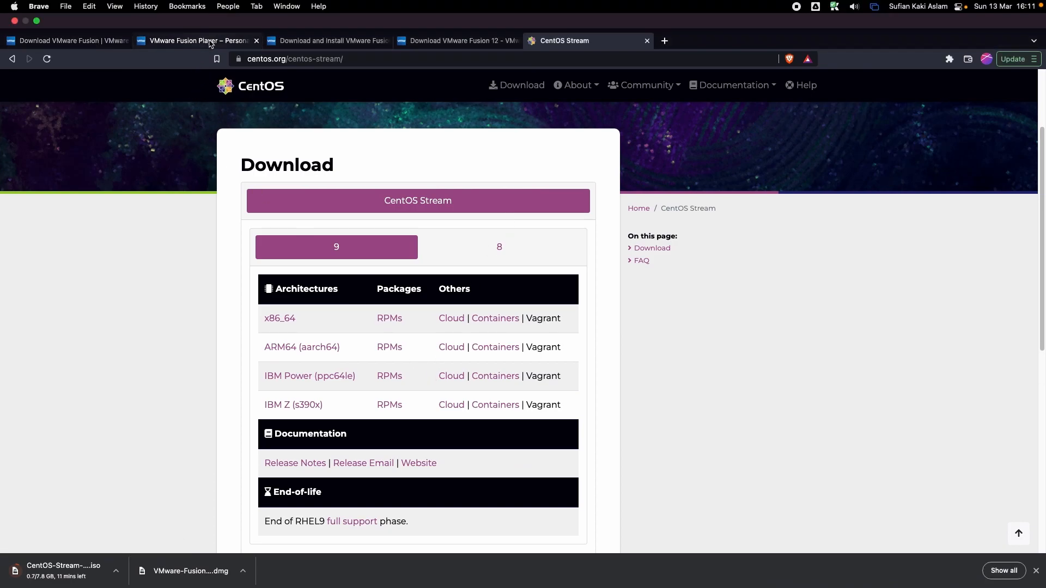
{"action": "left_click", "coordinate": [210, 40]}
{"action": "scroll", "coordinate": [410, 280], "scroll_direction": "down", "scroll_amount": 3}
{"action": "scroll", "coordinate": [410, 280], "scroll_direction": "down", "scroll_amount": 2}
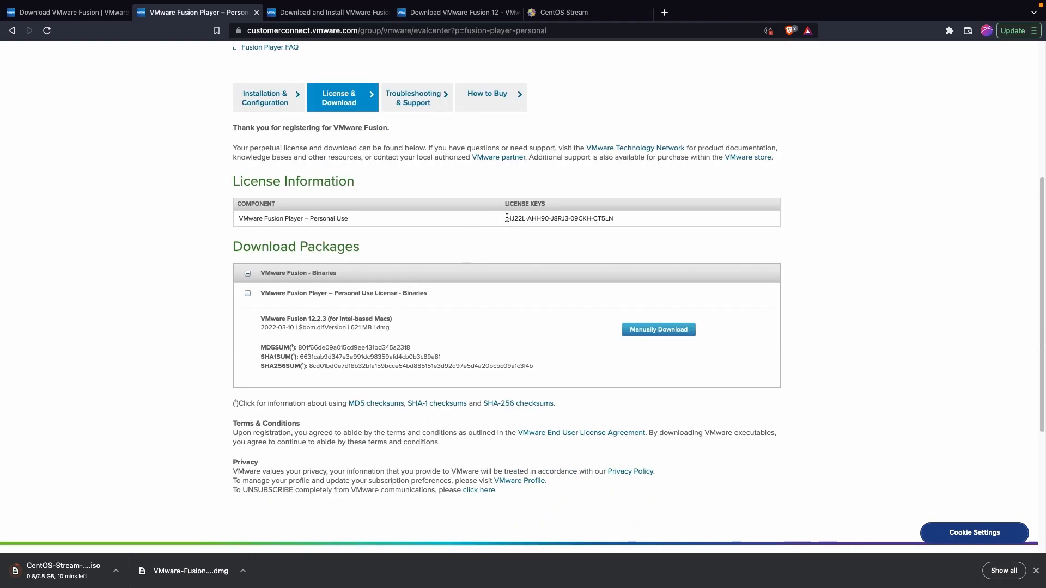
{"action": "triple_click", "coordinate": [657, 216]}
{"action": "key", "text": "super+c"}
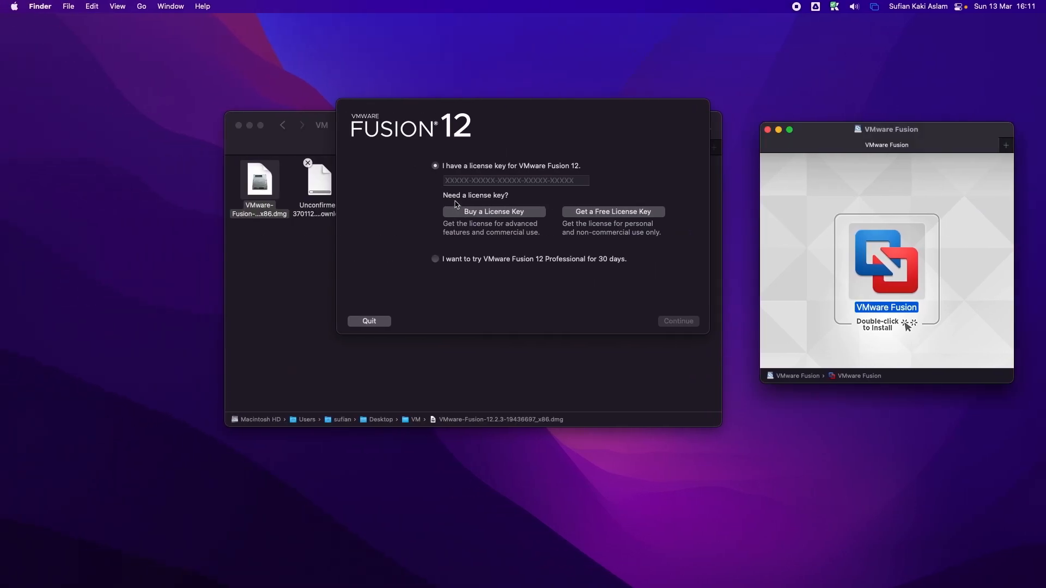
Step: Activate Fusion 12 Player with the pasted personal license key and the account password
{"action": "left_click", "coordinate": [467, 181]}
{"action": "key", "text": "super+v"}
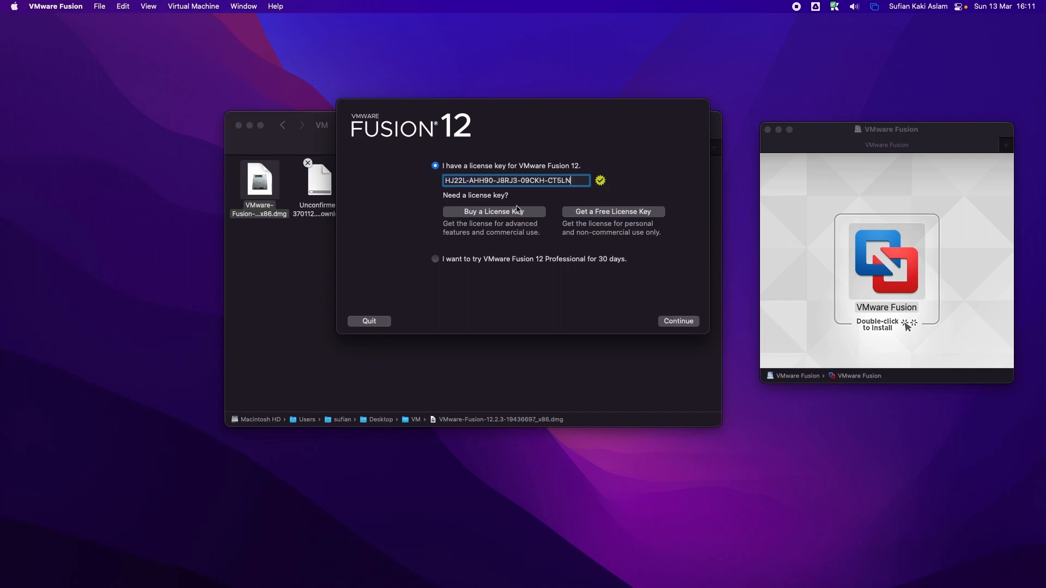
{"action": "left_click", "coordinate": [678, 322]}
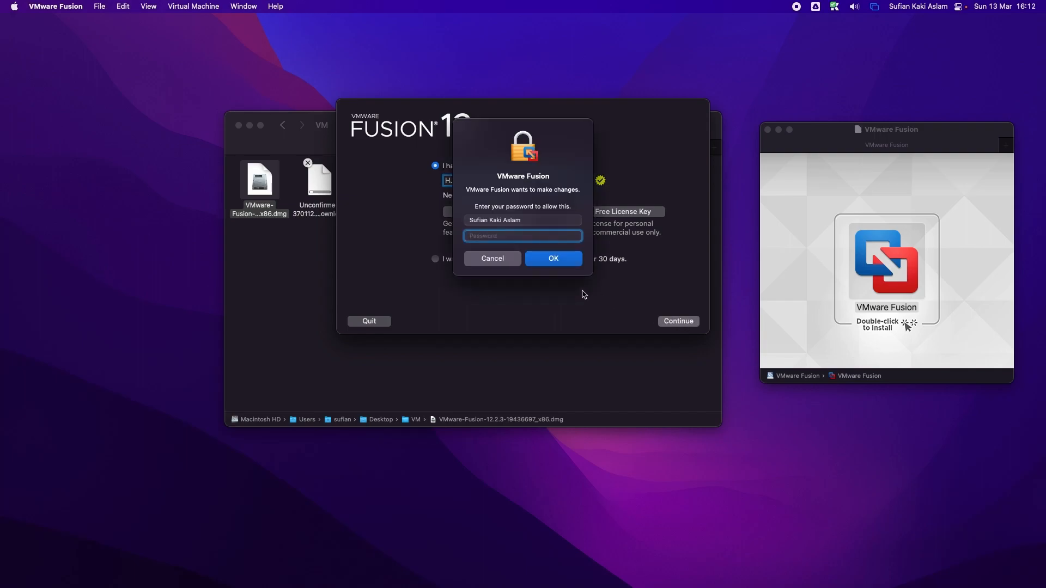
{"action": "type", "text": "••"}
{"action": "left_click", "coordinate": [560, 260]}
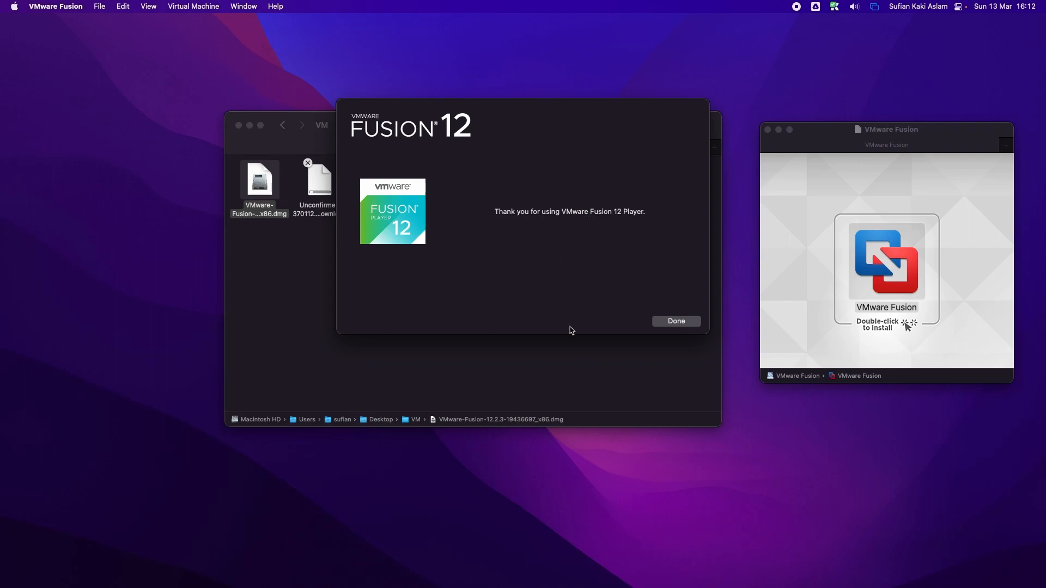
{"action": "left_click", "coordinate": [694, 323]}
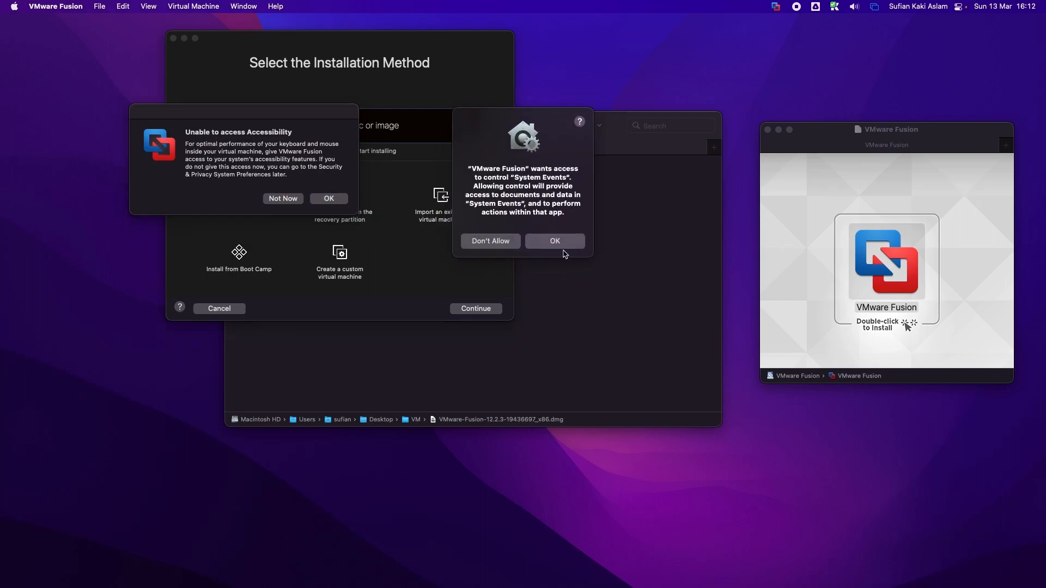
Step: Allow Fusion's System Events and accessibility requests, opening the Accessibility privacy settings
{"action": "left_click", "coordinate": [555, 242]}
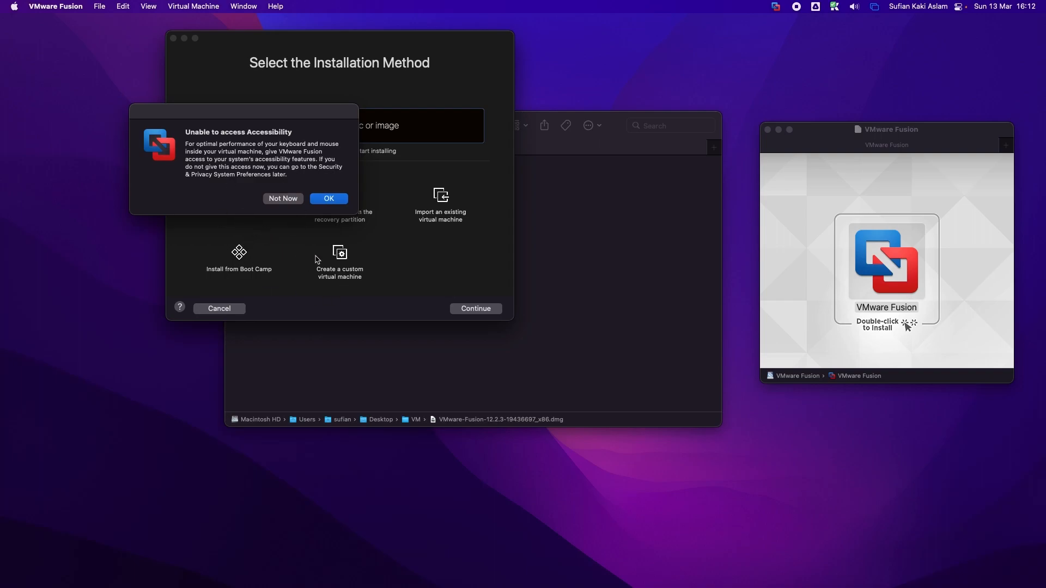
{"action": "left_click", "coordinate": [327, 199]}
{"action": "left_click", "coordinate": [539, 213]}
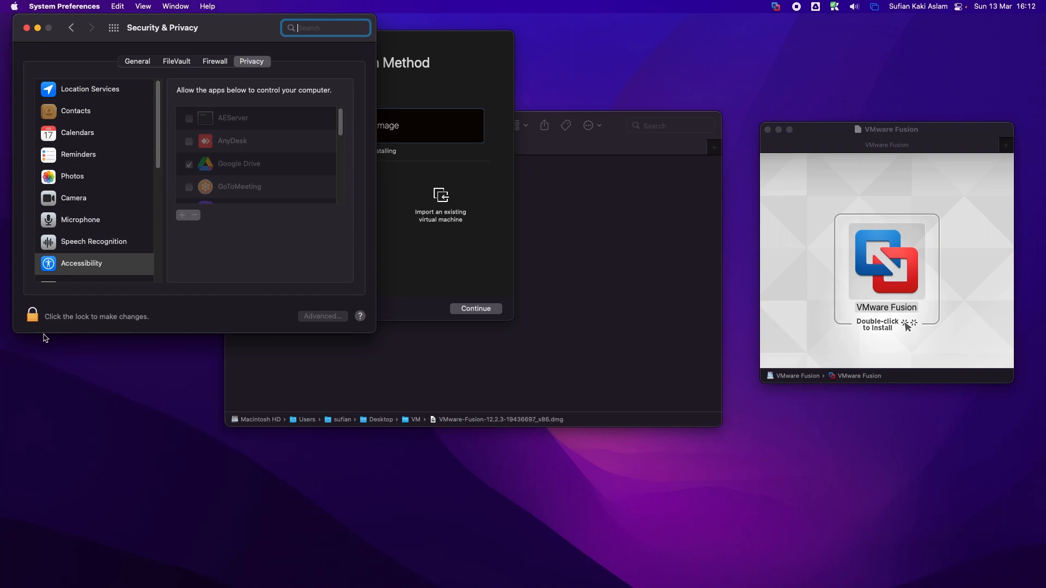
Step: Unlock the Security & Privacy settings with the account password
{"action": "left_click", "coordinate": [33, 316]}
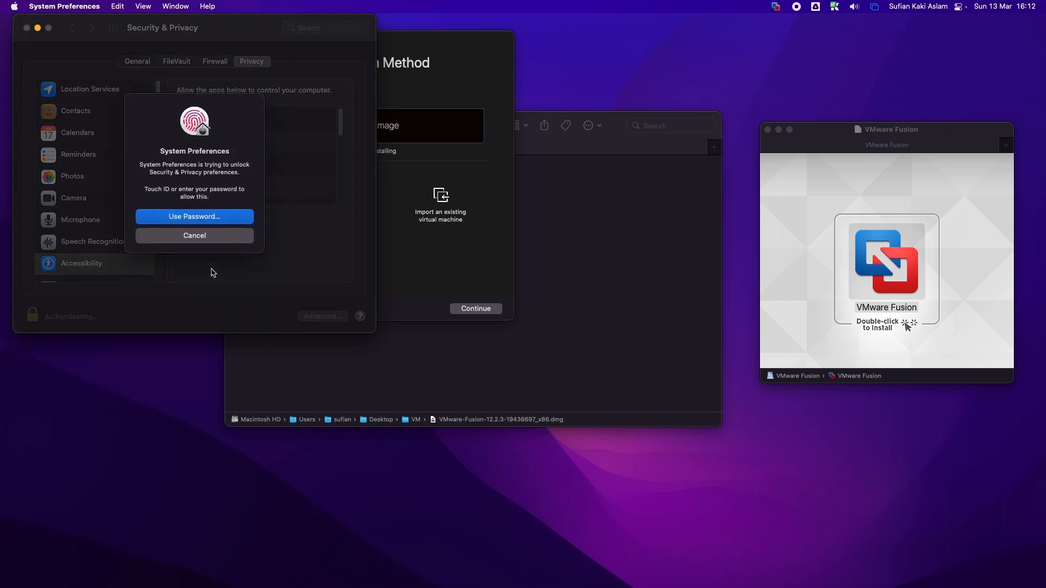
{"action": "left_click", "coordinate": [207, 217]}
{"action": "type", "text": "•••"}
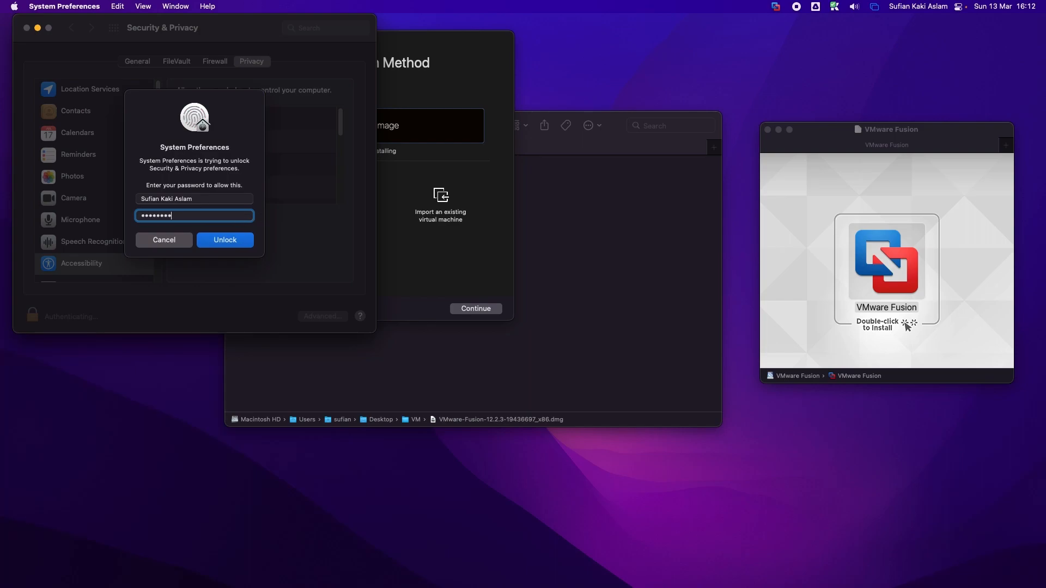
{"action": "type", "text": "••••••••"}
{"action": "left_click", "coordinate": [206, 235]}
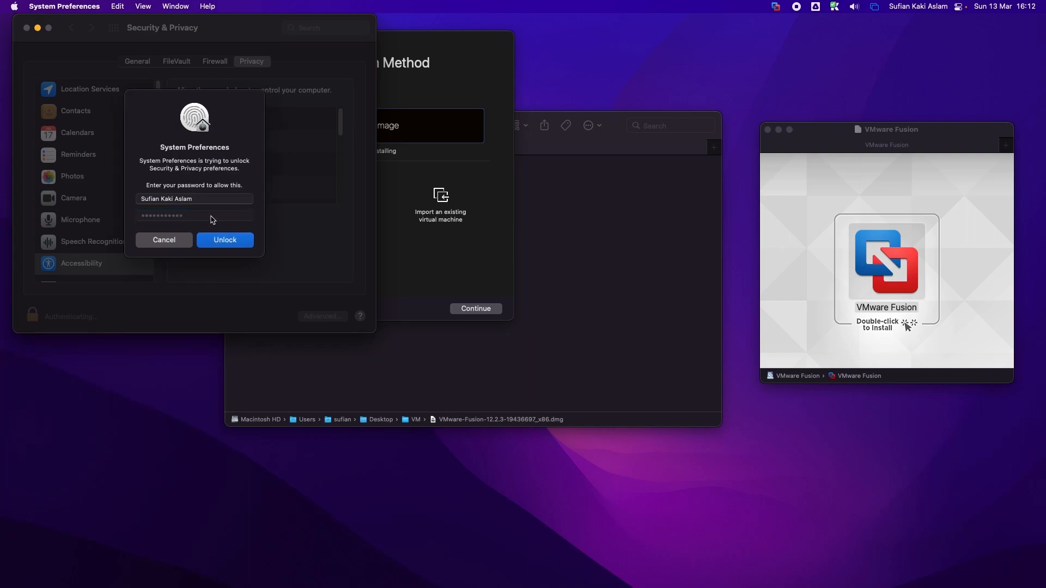
{"action": "left_click", "coordinate": [216, 244]}
{"action": "left_click", "coordinate": [166, 240]}
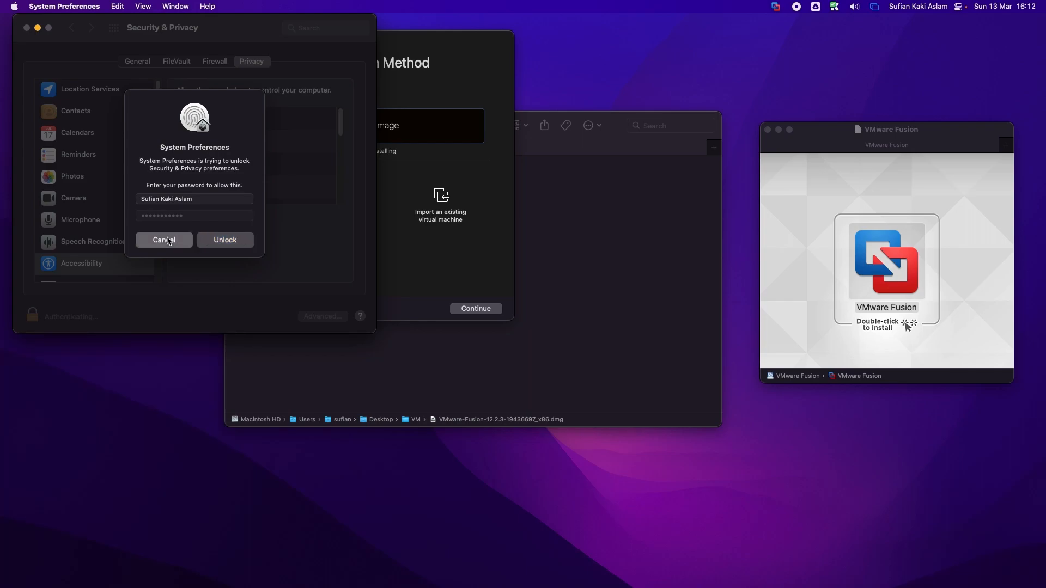
{"action": "left_click", "coordinate": [32, 317]}
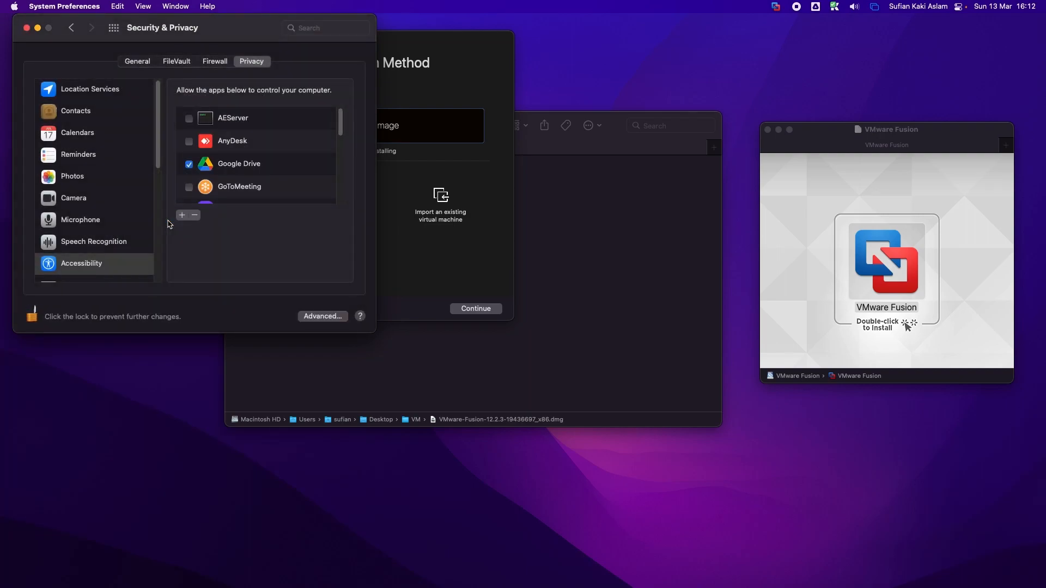
Step: Tick VMware Fusion in the Accessibility list and lock the settings again
{"action": "scroll", "coordinate": [224, 185], "scroll_direction": "down", "scroll_amount": 5}
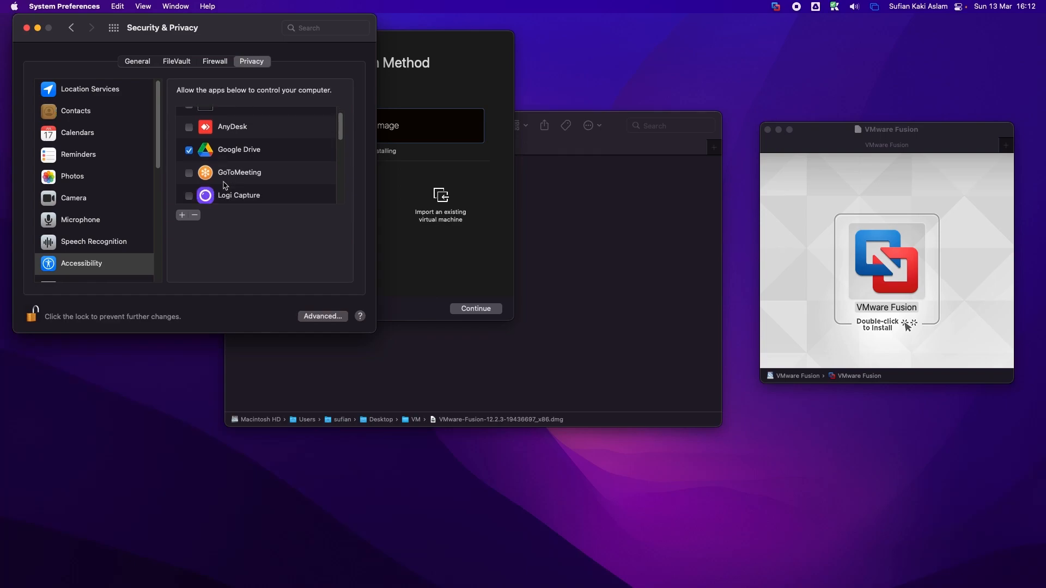
{"action": "scroll", "coordinate": [224, 185], "scroll_direction": "down", "scroll_amount": 3}
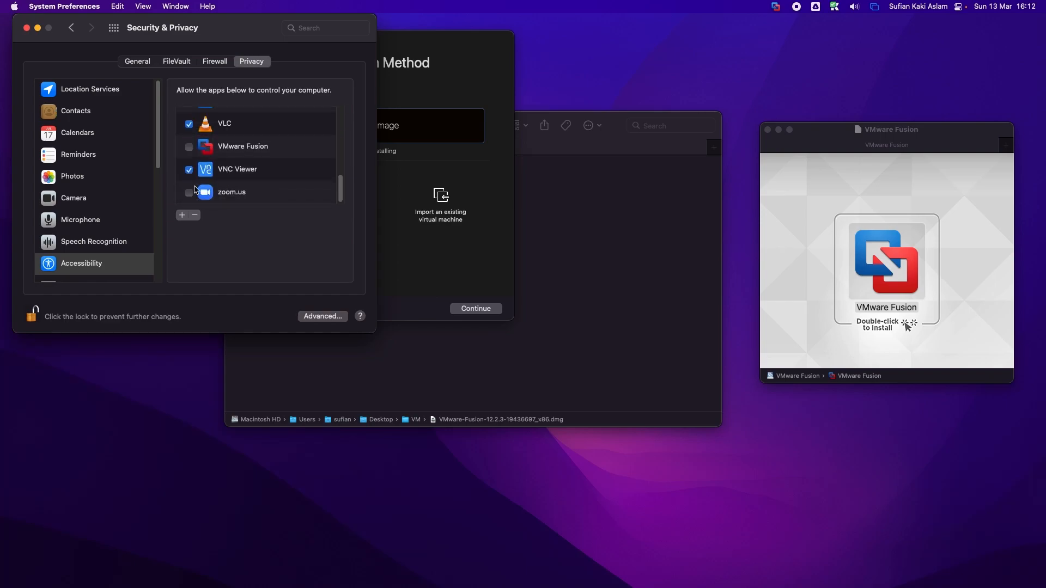
{"action": "left_click", "coordinate": [188, 148]}
{"action": "left_click", "coordinate": [33, 315]}
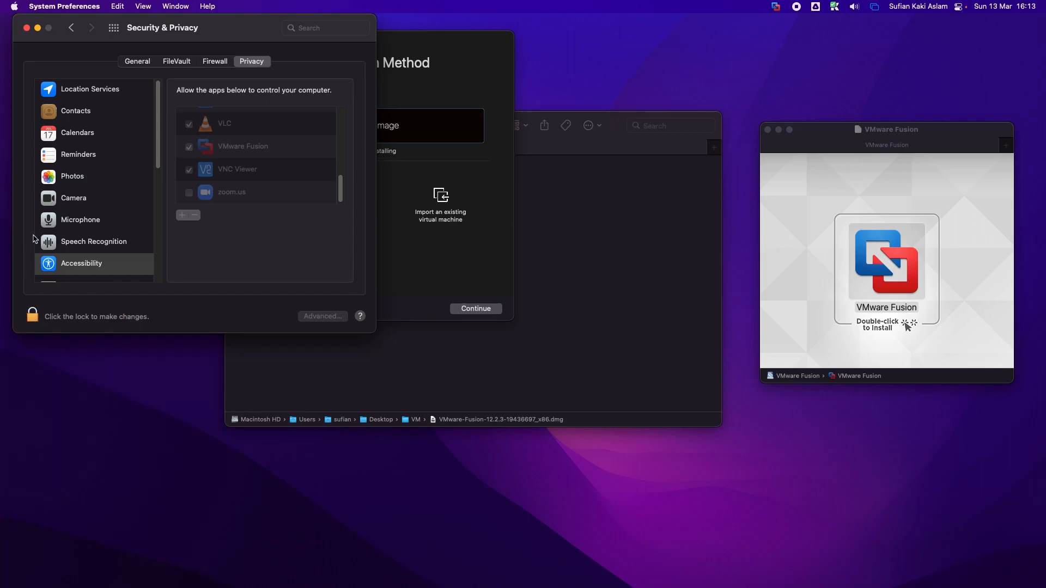
Step: Return to Security & Privacy's General tab and close System Preferences
{"action": "left_click", "coordinate": [72, 28]}
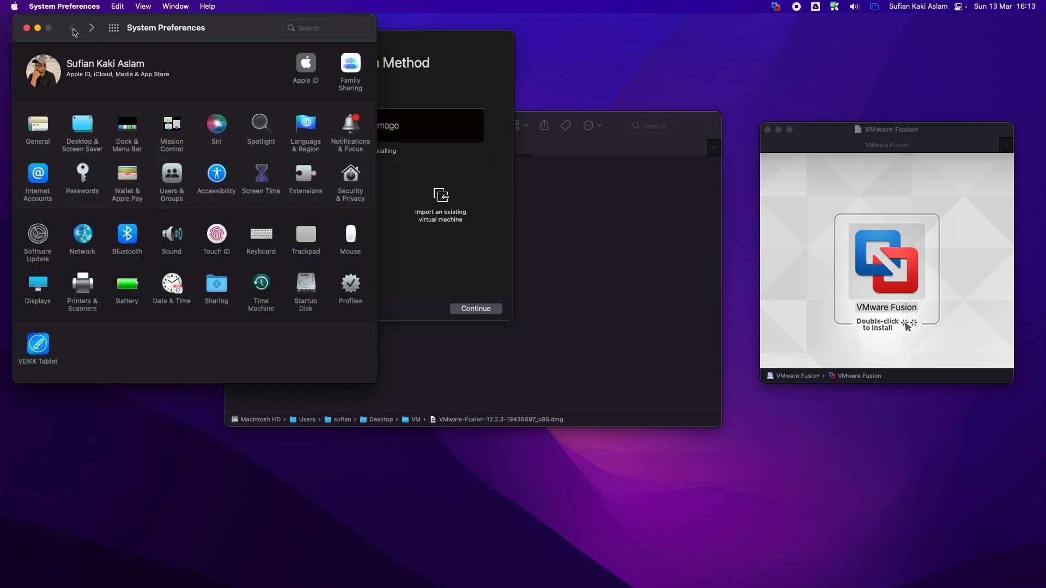
{"action": "left_click", "coordinate": [353, 183]}
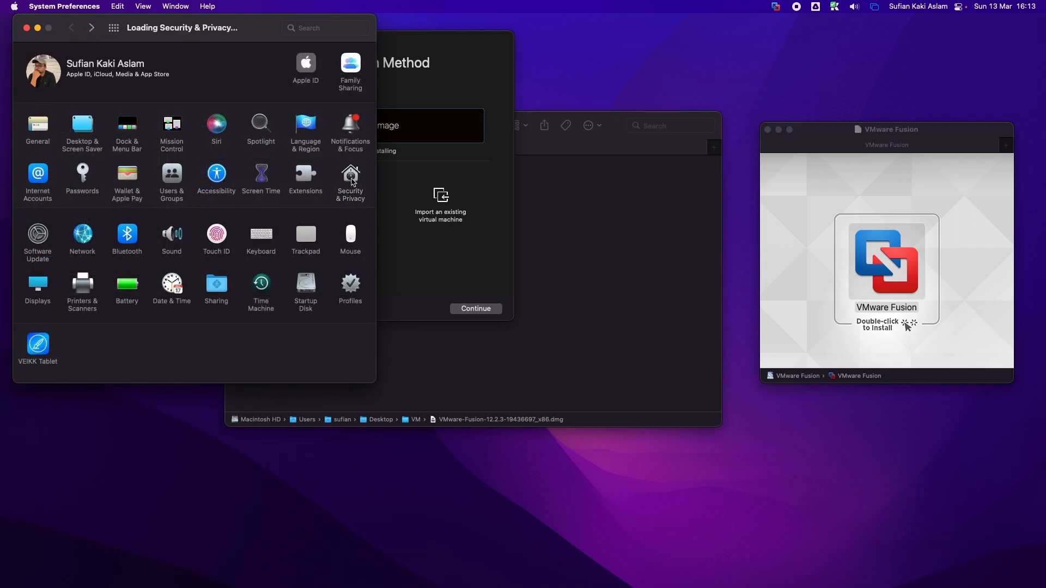
{"action": "left_click", "coordinate": [142, 61]}
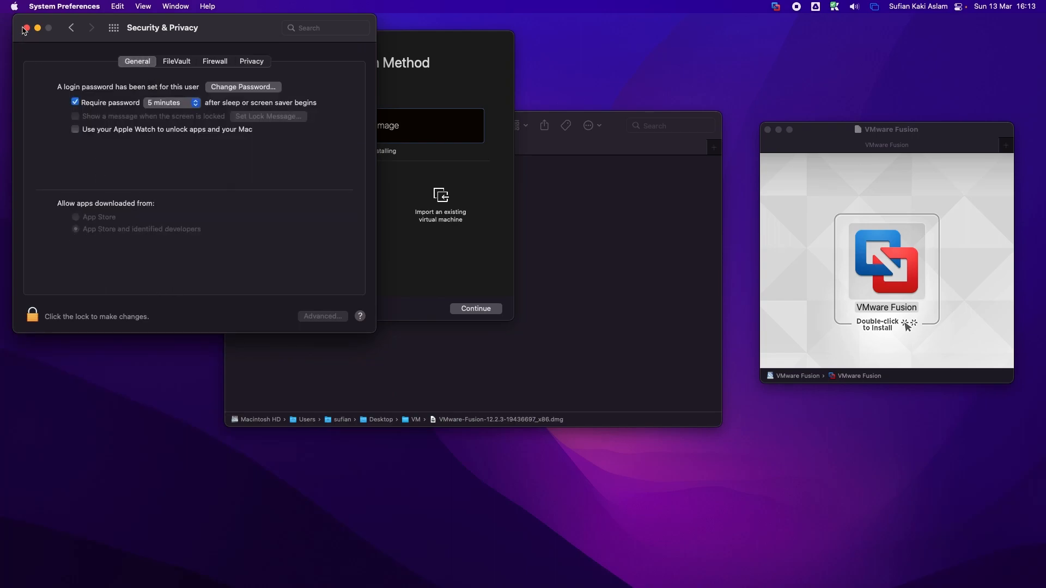
{"action": "left_click", "coordinate": [26, 28]}
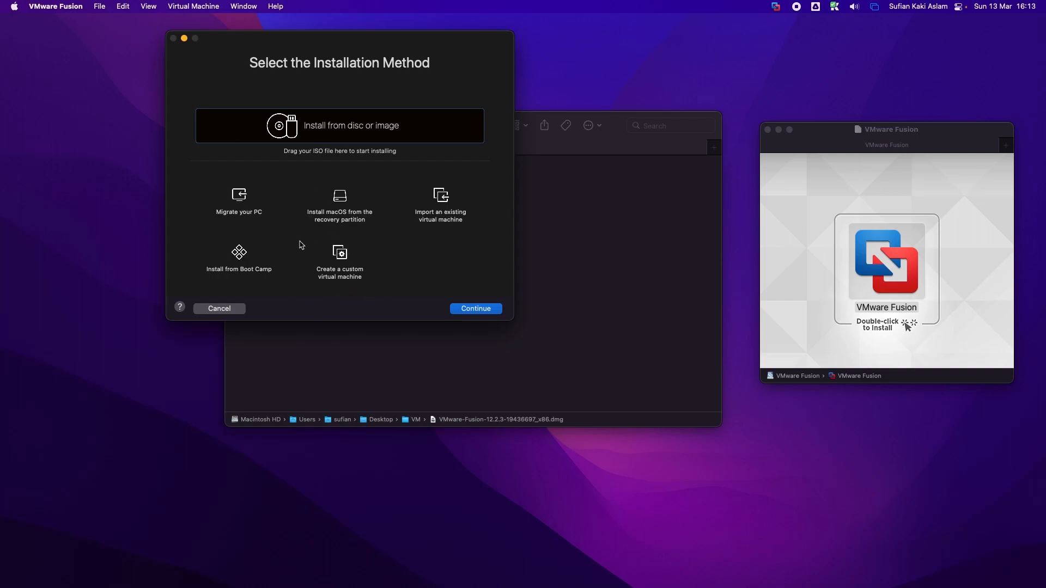
Step: Move the installation-method dialog down-left, focus the Finder VM folder, and switch Spaces
{"action": "left_click_drag", "start_coordinate": [346, 38], "coordinate": [309, 106]}
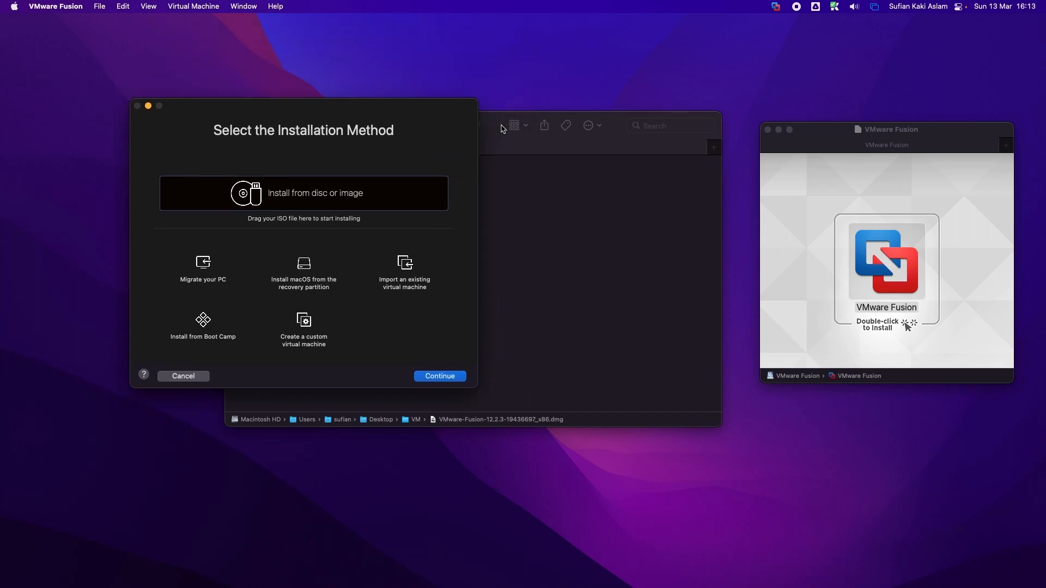
{"action": "left_click", "coordinate": [521, 143]}
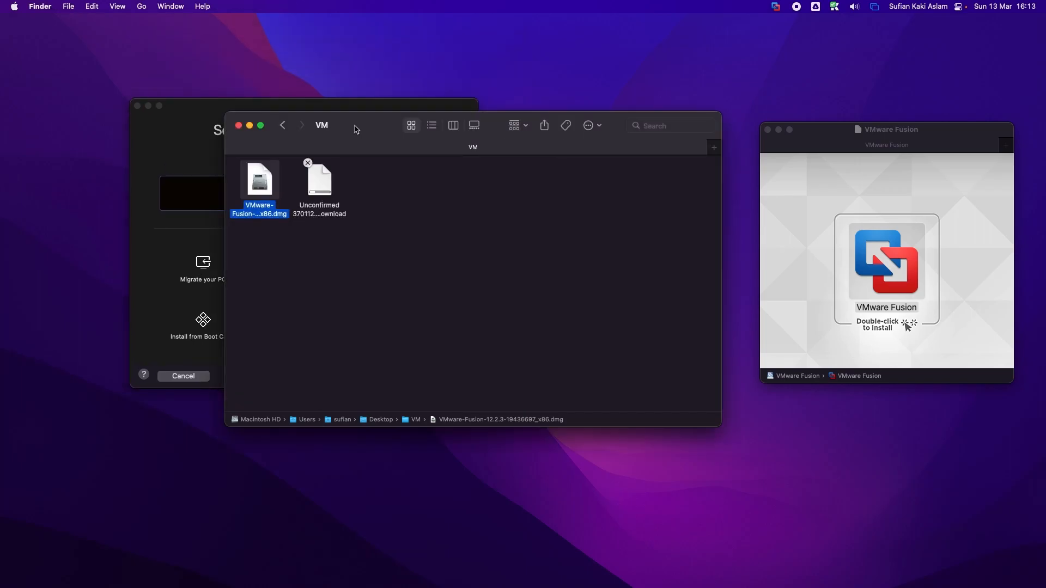
{"action": "key", "text": "ctrl+Right"}
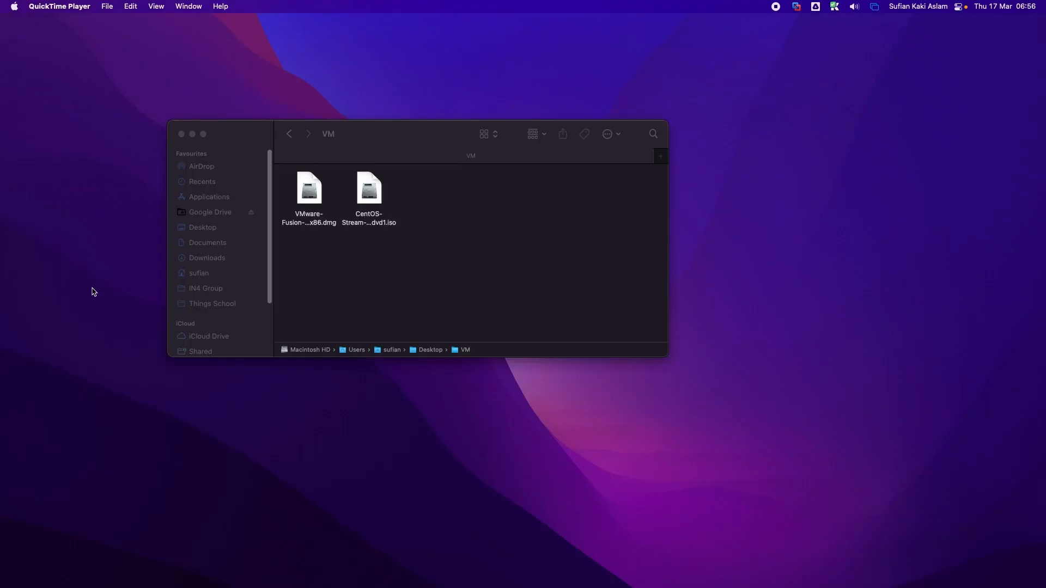
Step: Check the VMware Fusion installer and CentOS Stream 9 ISO in the VM folder
{"action": "left_click", "coordinate": [374, 261]}
{"action": "left_click", "coordinate": [312, 201]}
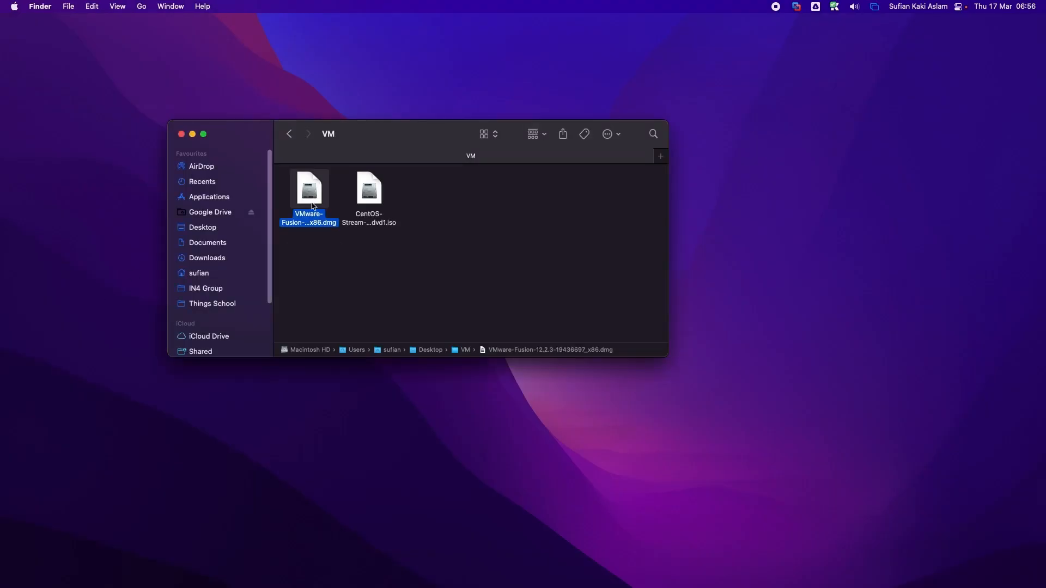
{"action": "left_click", "coordinate": [360, 196]}
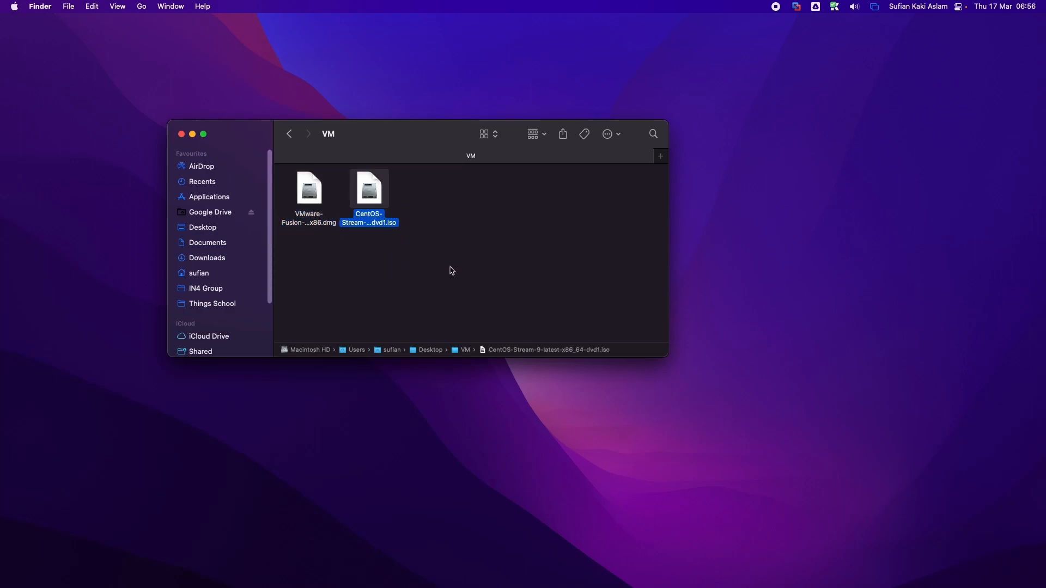
Step: Launch VMware Fusion through a Spotlight search
{"action": "key", "text": "super+space"}
{"action": "type", "text": "qui"}
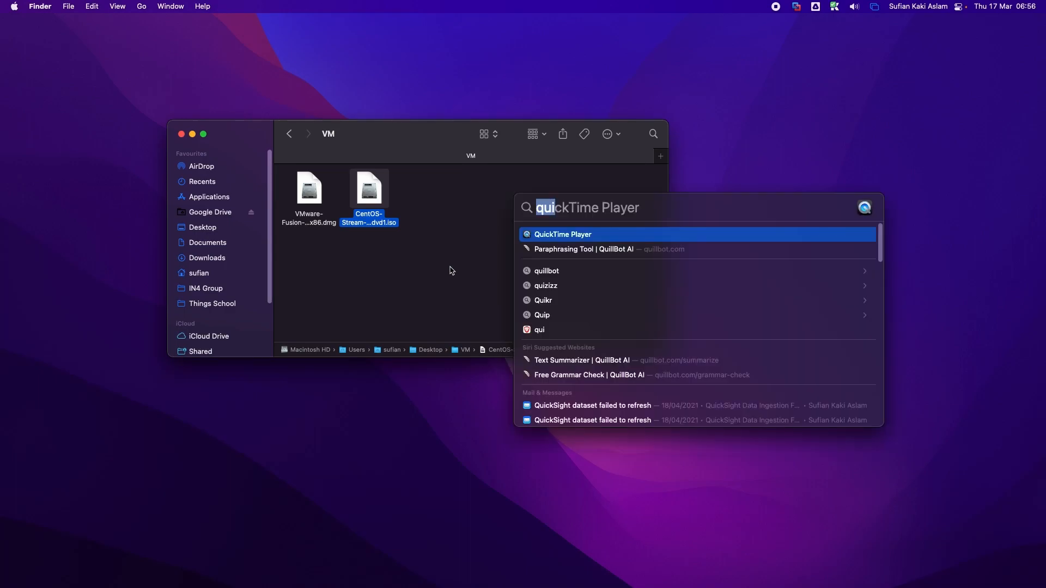
{"action": "type", "text": "fusi"}
{"action": "key", "text": "Return"}
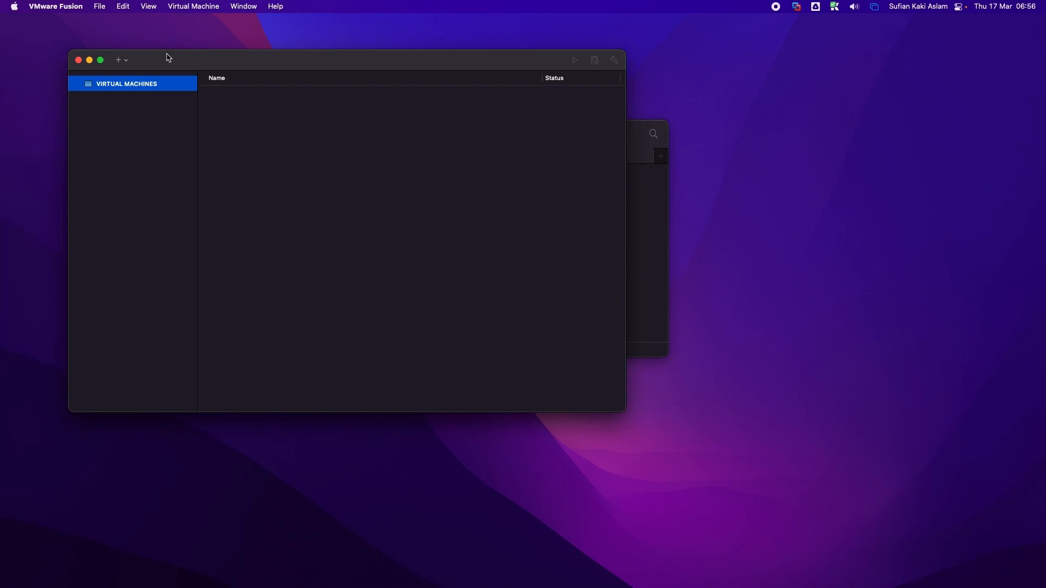
Step: Start a new virtual machine with the toolbar's + > New... option
{"action": "left_click", "coordinate": [254, 7]}
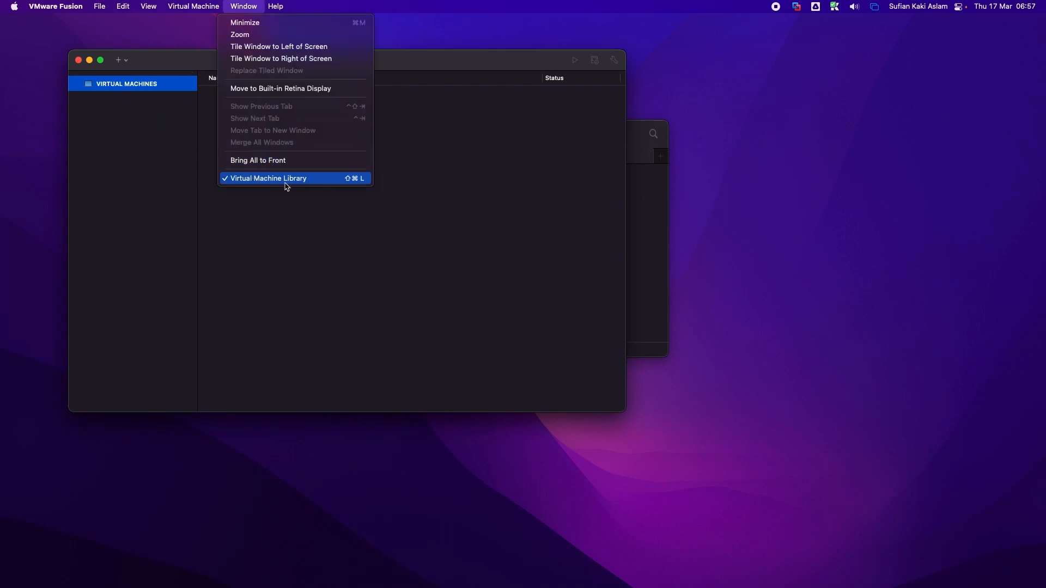
{"action": "left_click", "coordinate": [153, 190]}
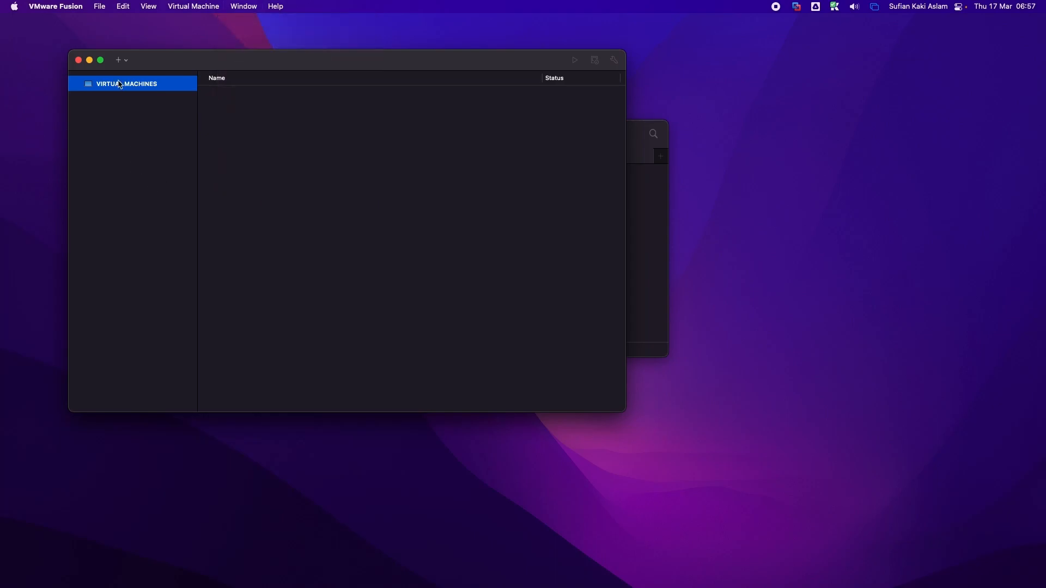
{"action": "left_click", "coordinate": [121, 60]}
{"action": "left_click", "coordinate": [122, 76]}
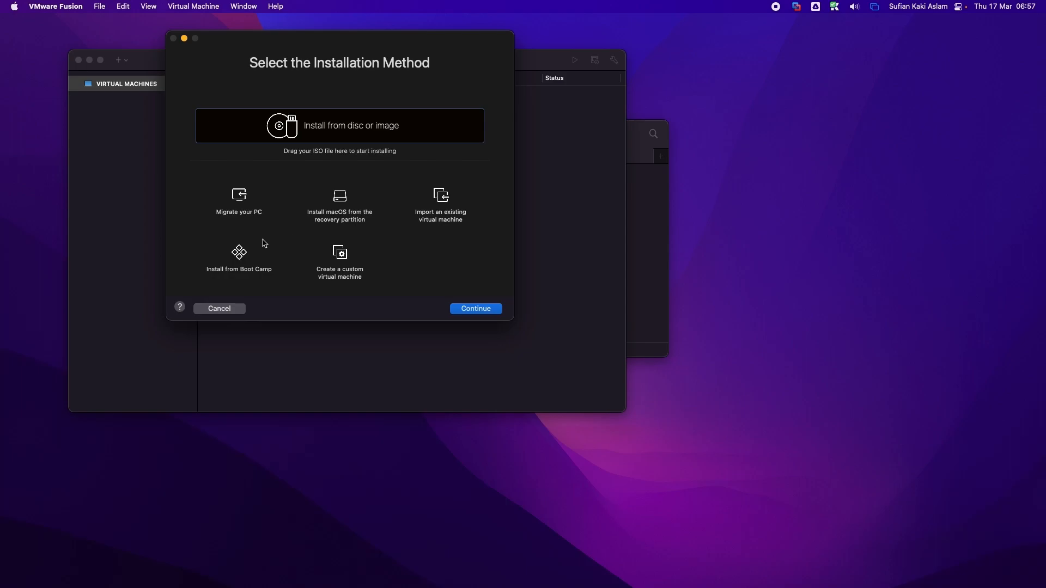
Step: Choose Create a custom virtual machine and set the guest OS to Other > Other 64-bit
{"action": "left_click", "coordinate": [345, 257]}
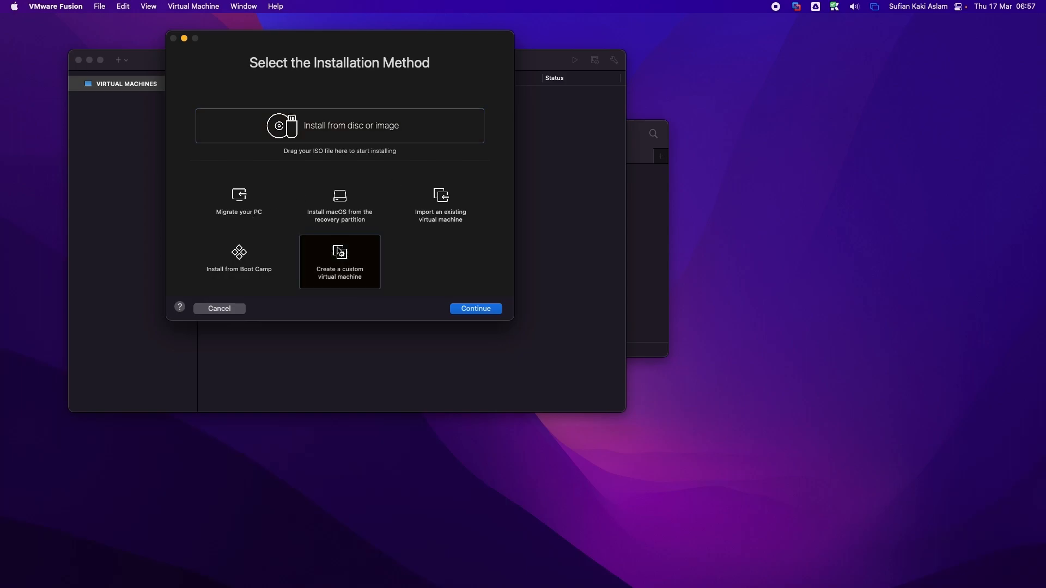
{"action": "left_click", "coordinate": [476, 309]}
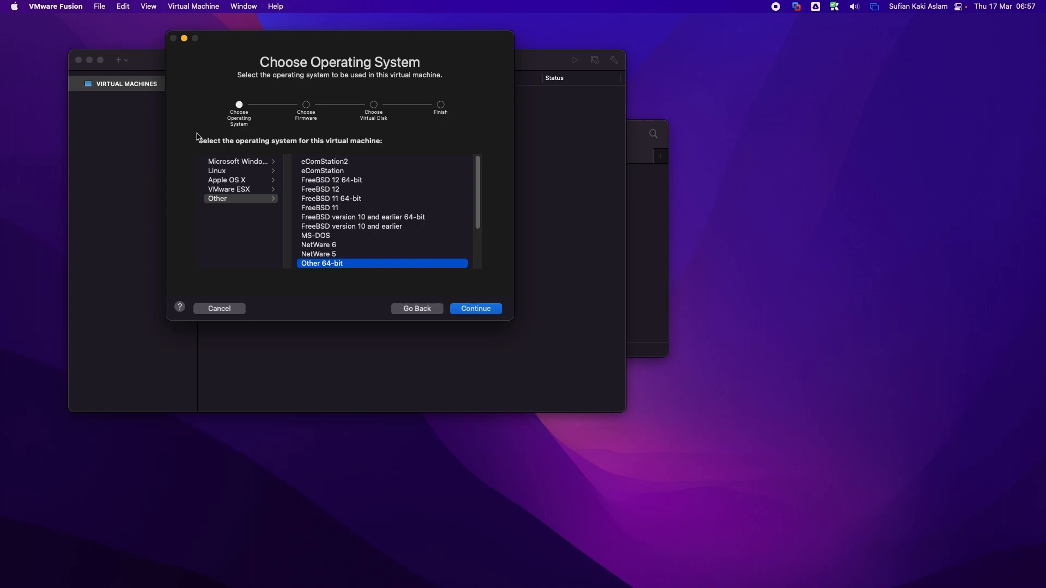
{"action": "left_click", "coordinate": [235, 199]}
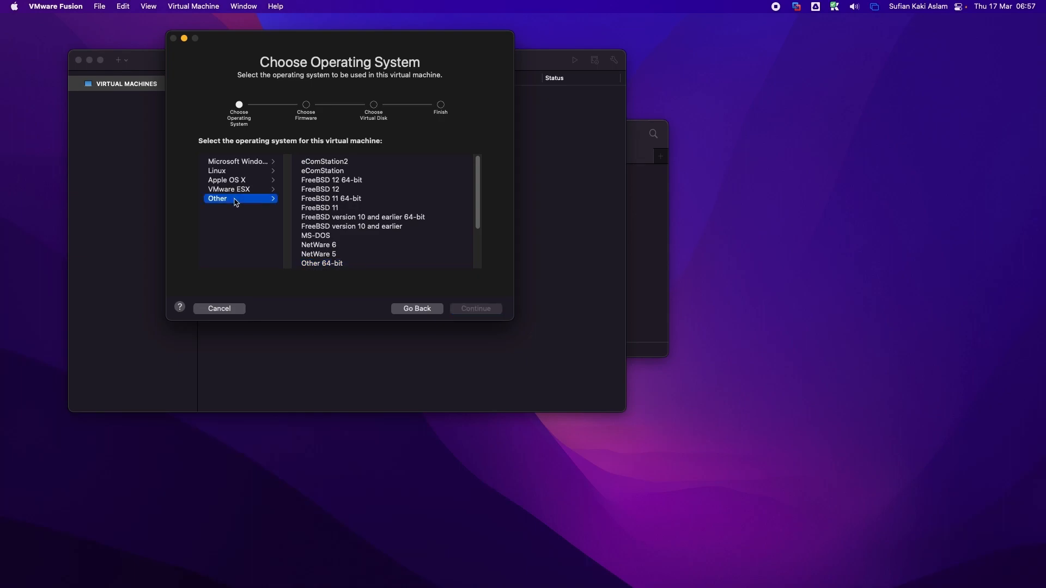
{"action": "left_click", "coordinate": [352, 264]}
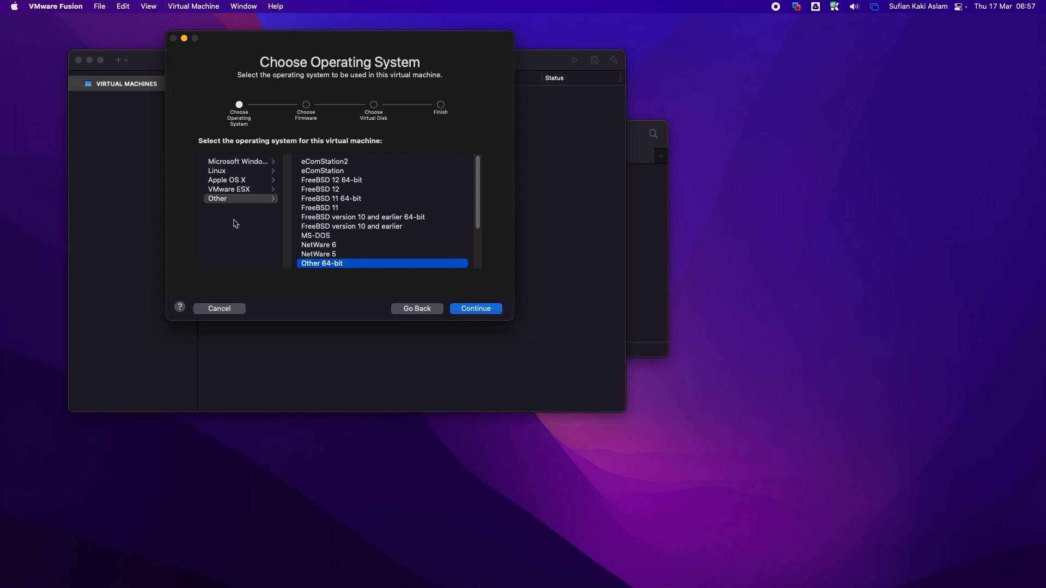
{"action": "left_click", "coordinate": [223, 173]}
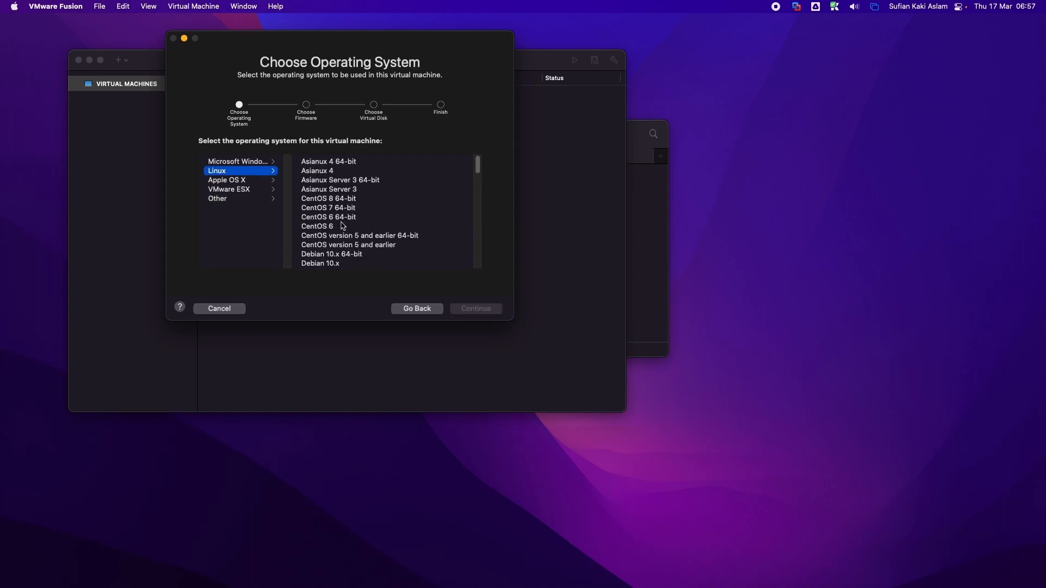
{"action": "left_click", "coordinate": [332, 199]}
{"action": "scroll", "coordinate": [334, 234], "scroll_direction": "down", "scroll_amount": 1}
{"action": "scroll", "coordinate": [334, 234], "scroll_direction": "down", "scroll_amount": 3}
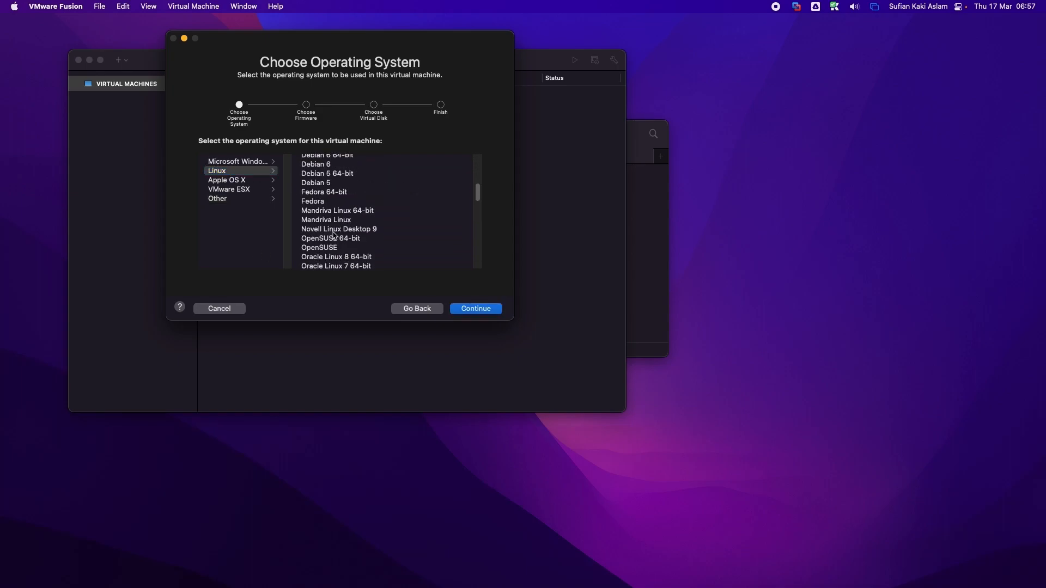
{"action": "scroll", "coordinate": [334, 234], "scroll_direction": "up", "scroll_amount": 3}
{"action": "left_click", "coordinate": [243, 200]}
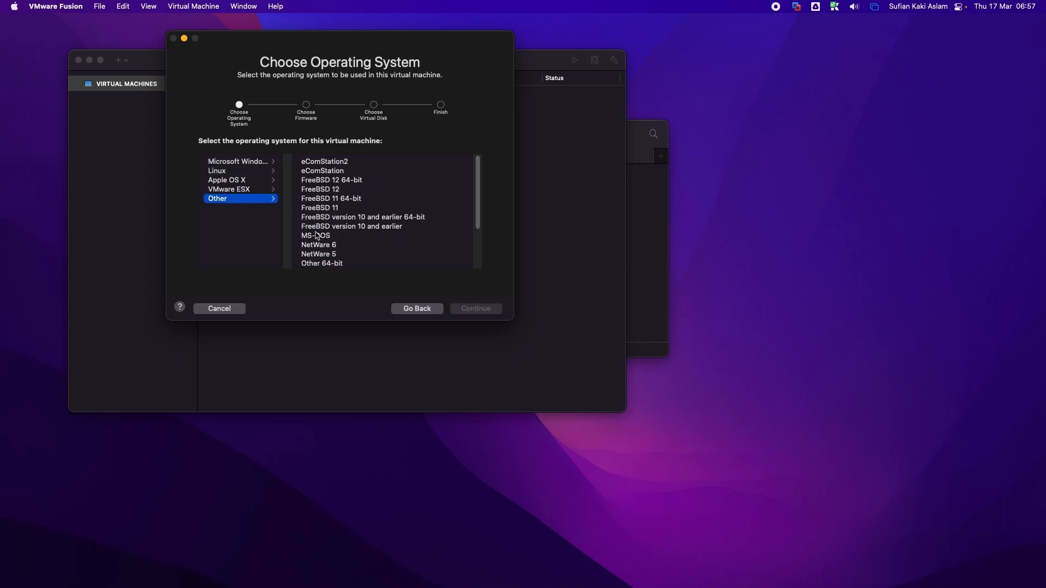
{"action": "left_click", "coordinate": [339, 265]}
{"action": "scroll", "coordinate": [339, 263], "scroll_direction": "down", "scroll_amount": 2}
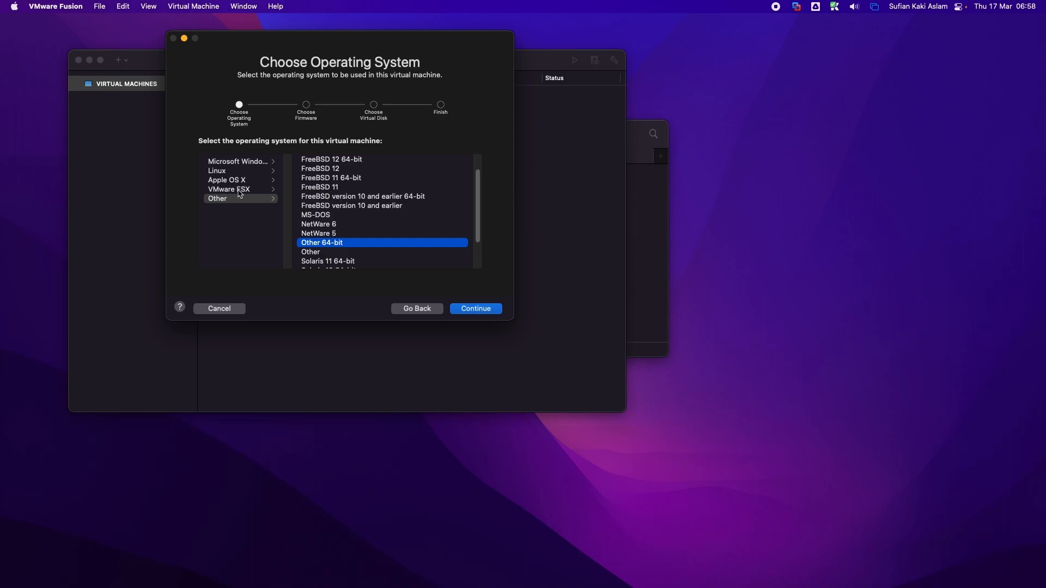
Step: Keep Legacy BIOS and a new virtual disk, then save the VM as CentOS9 for customizing
{"action": "left_click", "coordinate": [461, 308]}
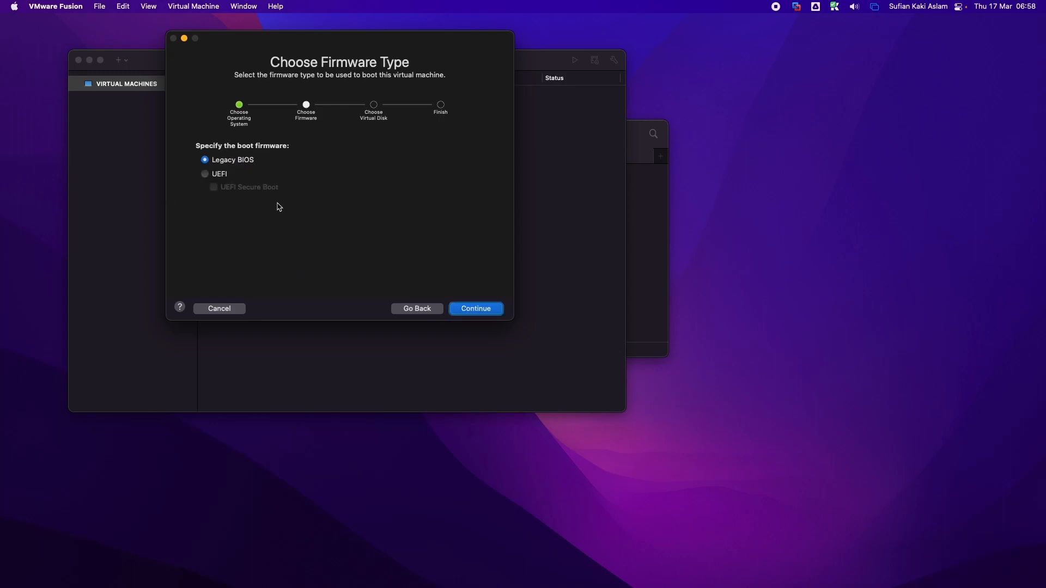
{"action": "left_click", "coordinate": [480, 309]}
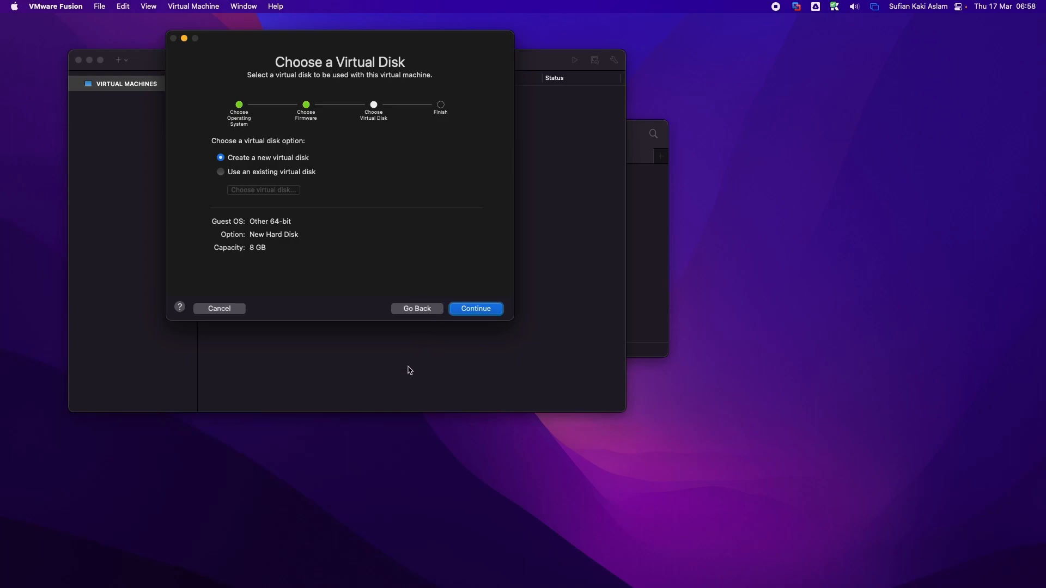
{"action": "left_click", "coordinate": [469, 309]}
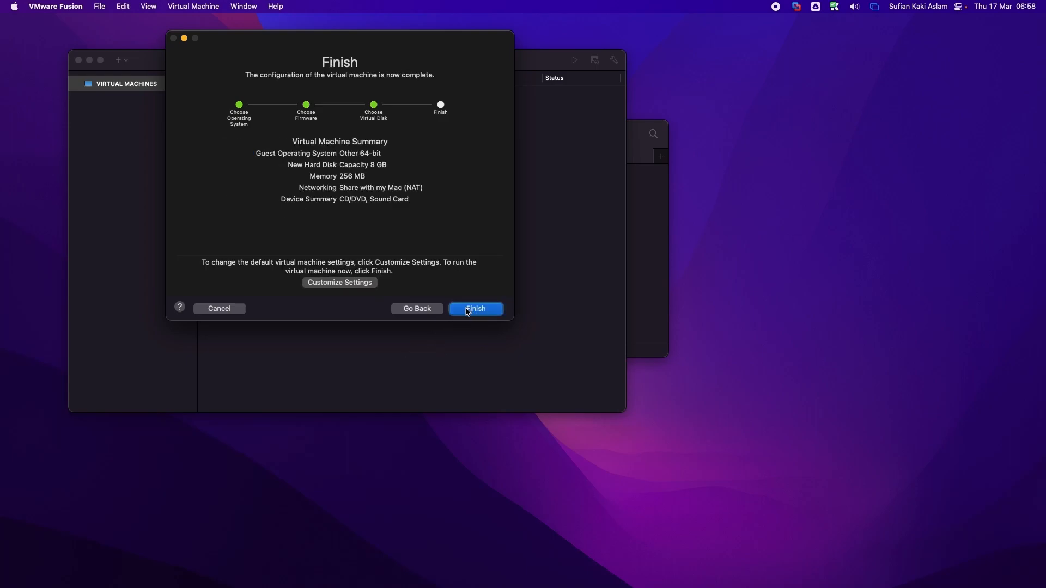
{"action": "left_click", "coordinate": [335, 283]}
{"action": "type", "text": "CentOS9"}
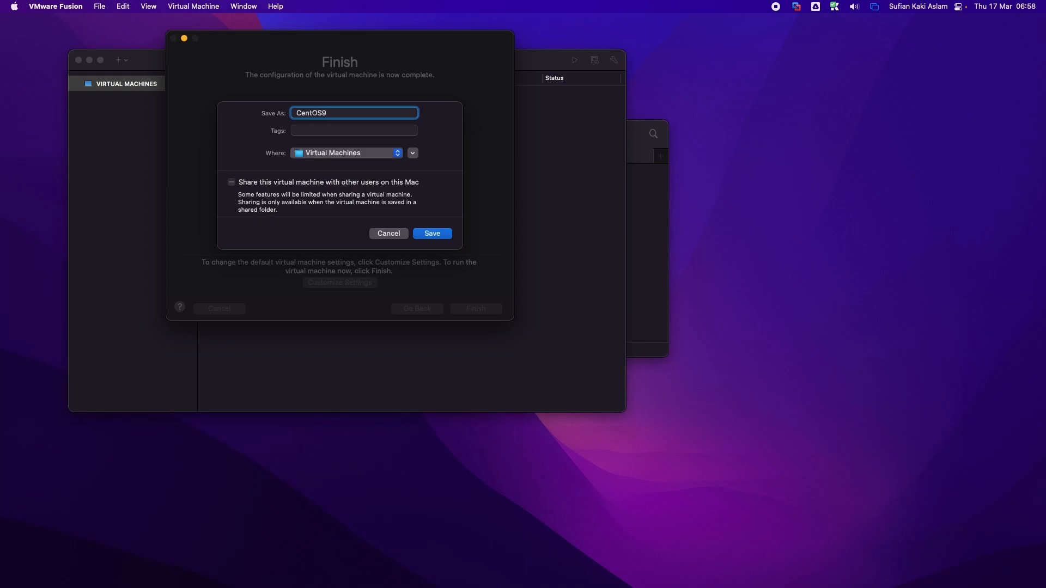
{"action": "left_click", "coordinate": [442, 234]}
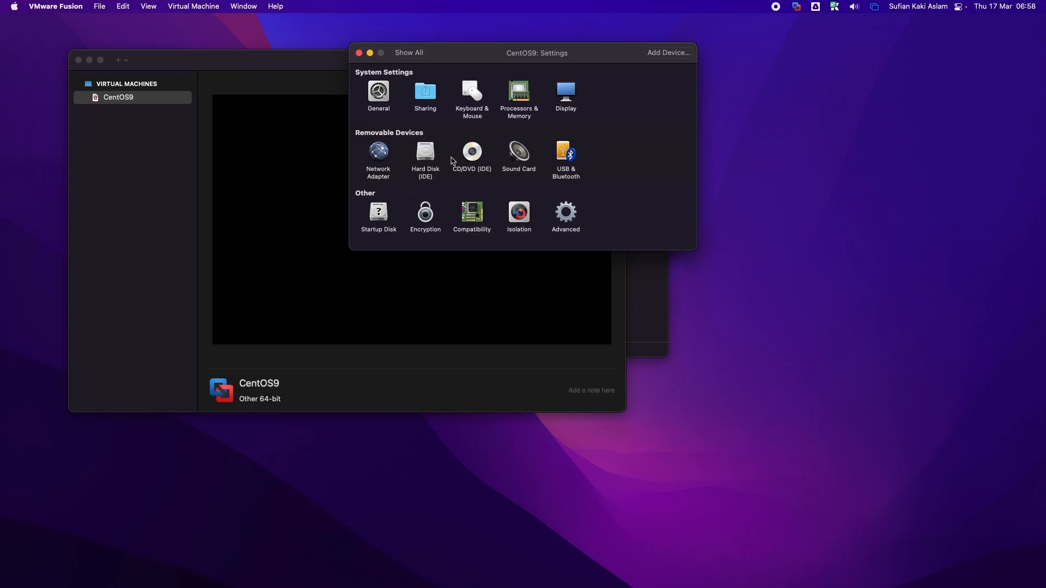
Step: Give CentOS9 2 processor cores and 2048 MB of memory
{"action": "left_click", "coordinate": [512, 103]}
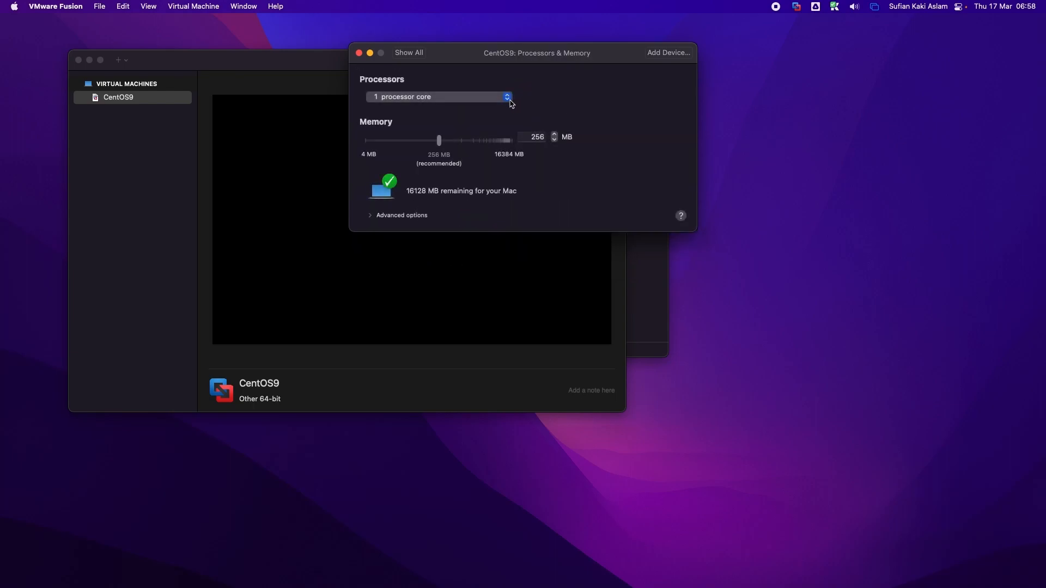
{"action": "left_click", "coordinate": [439, 99]}
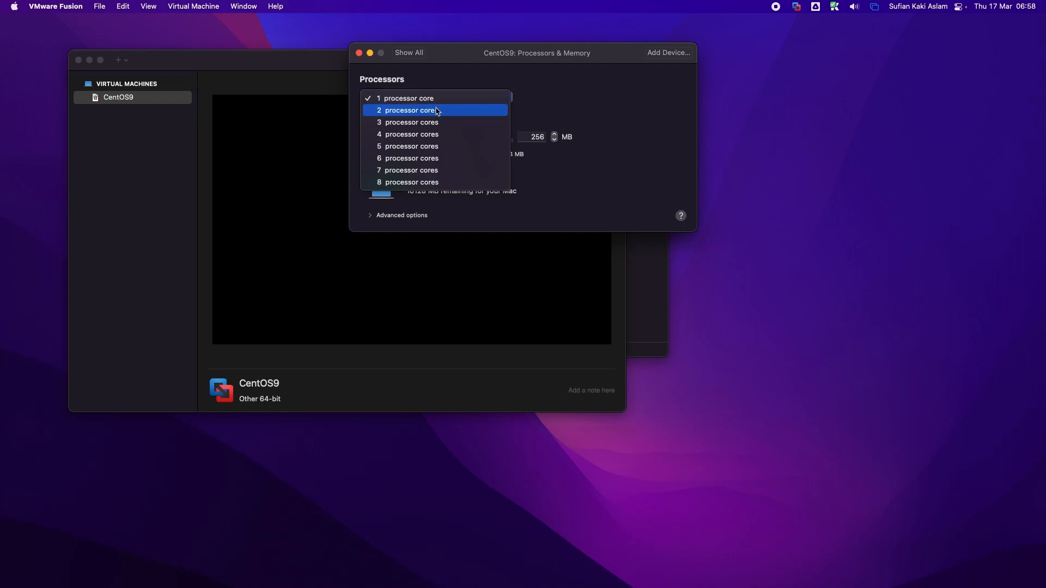
{"action": "left_click", "coordinate": [437, 111]}
{"action": "left_click_drag", "start_coordinate": [443, 144], "coordinate": [489, 148]}
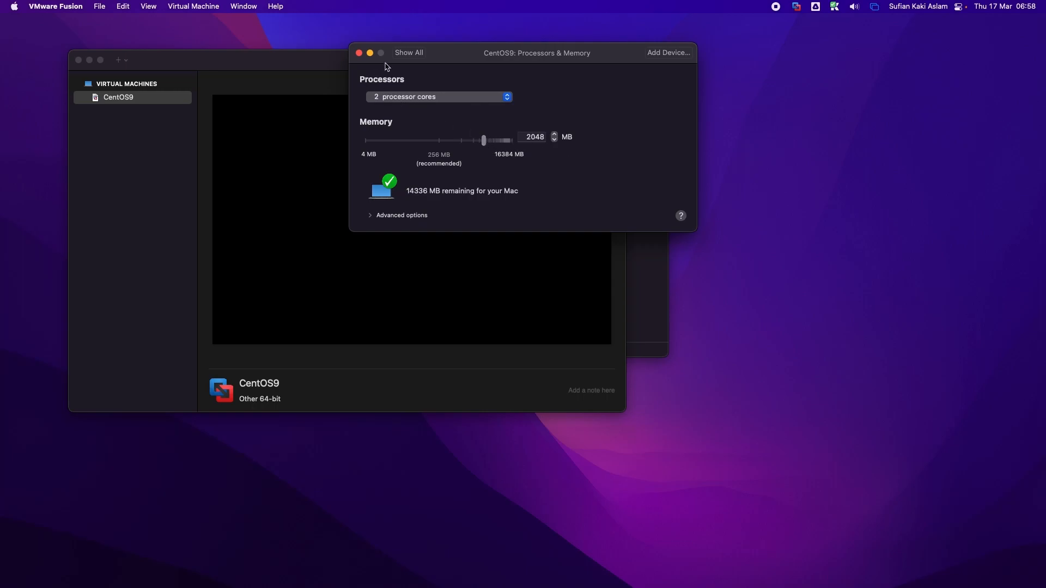
{"action": "left_click", "coordinate": [409, 52]}
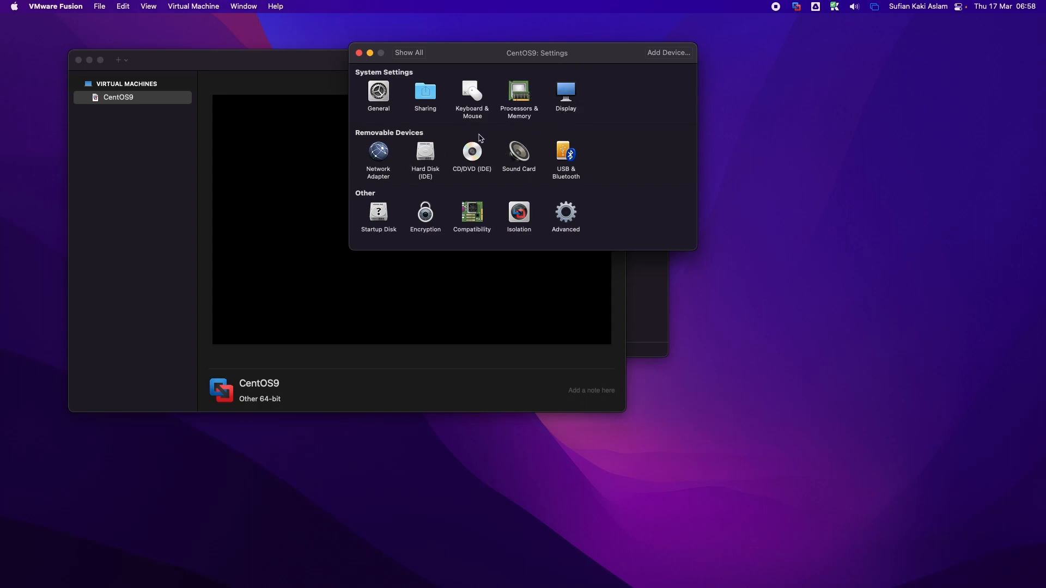
Step: Switch the network adapter to Bridged Networking (Autodetect)
{"action": "left_click", "coordinate": [380, 158]}
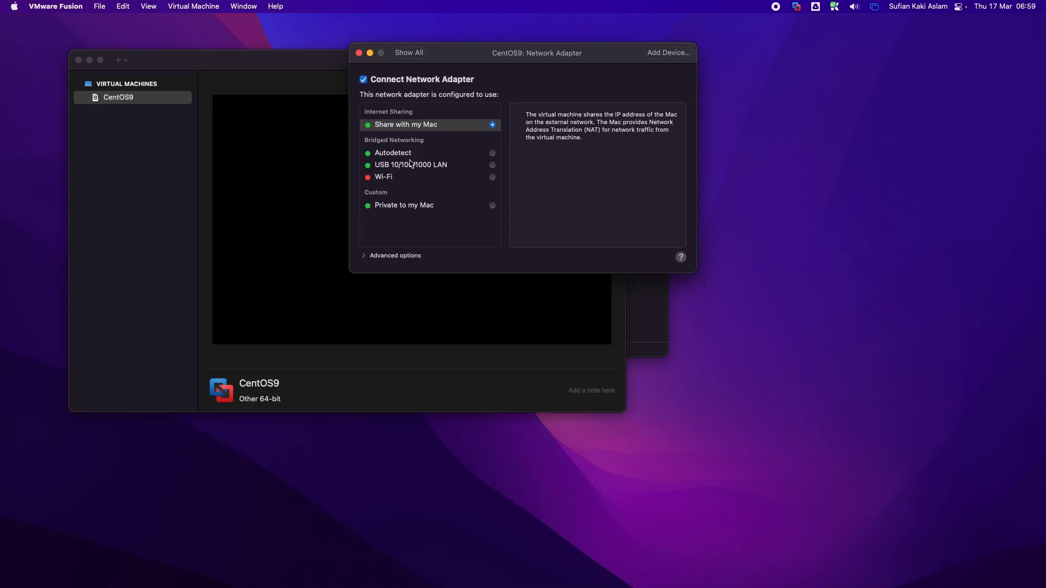
{"action": "left_click", "coordinate": [397, 153]}
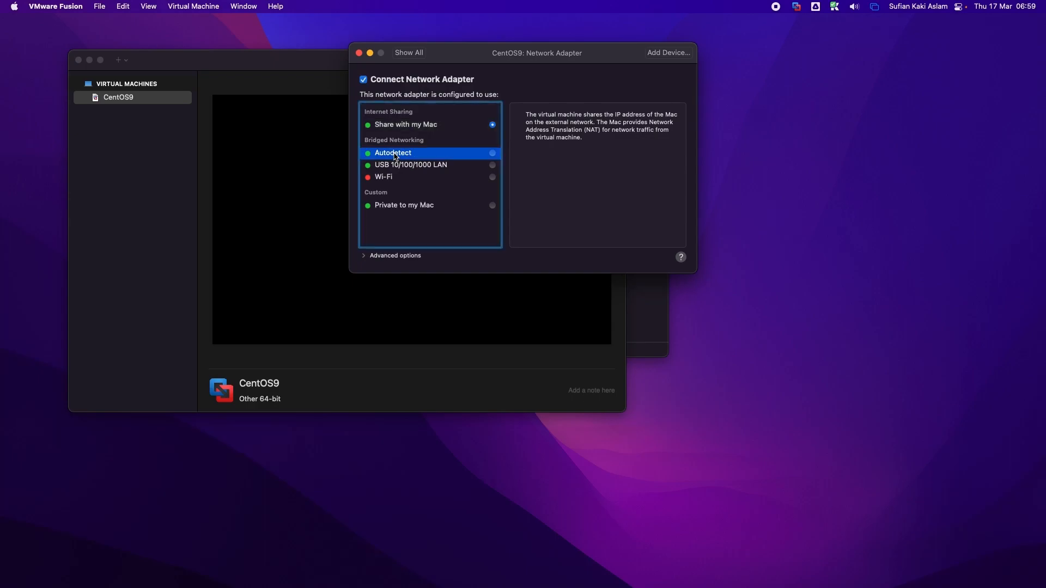
{"action": "left_click", "coordinate": [493, 154]}
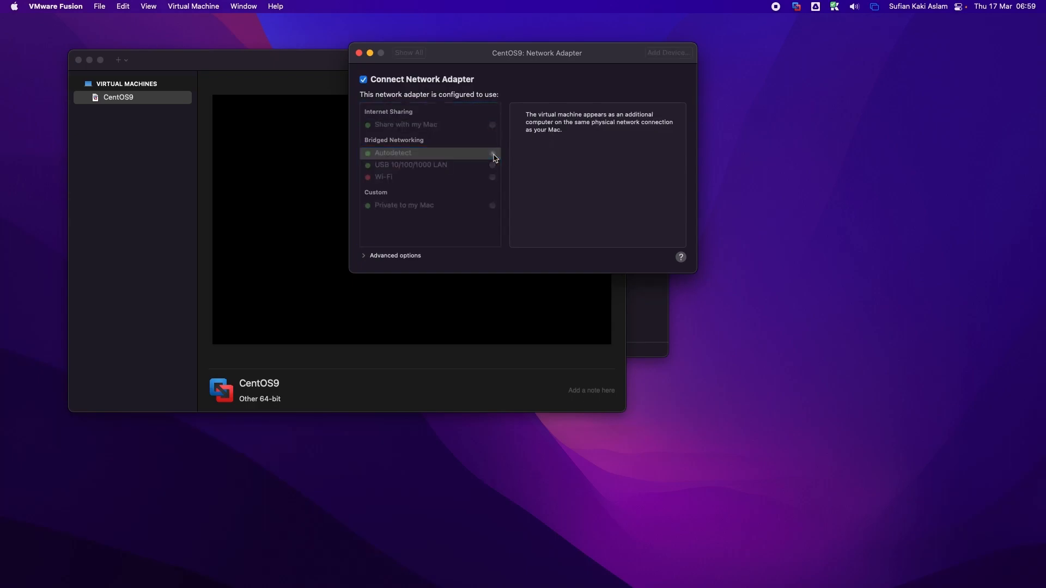
{"action": "left_click", "coordinate": [412, 51]}
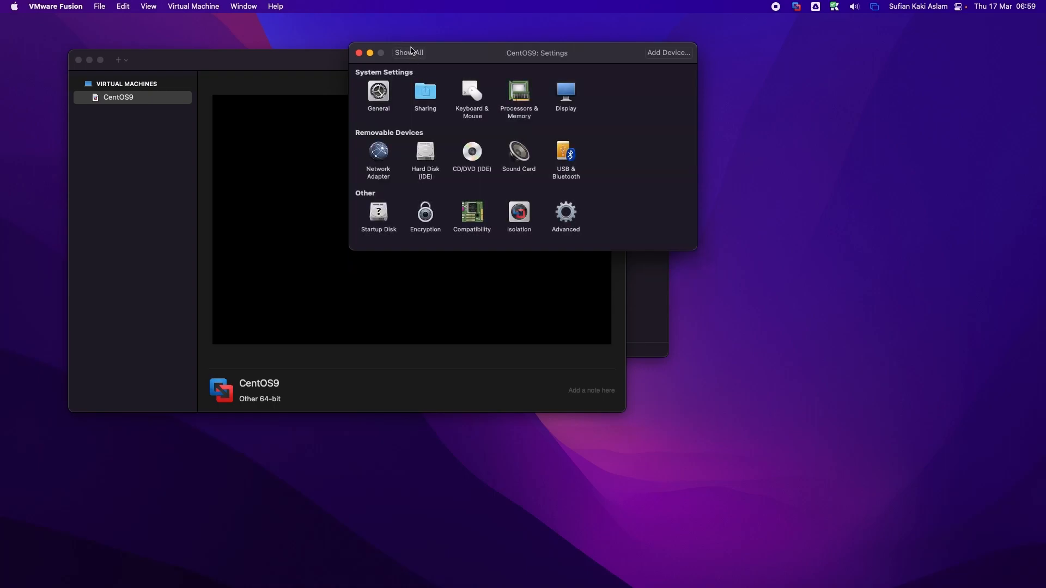
Step: Load CentOS-Stream-9-latest-x86_64-dvd1.iso into the CD/DVD (IDE) drive and tick Connect CD/DVD Drive
{"action": "left_click", "coordinate": [432, 161]}
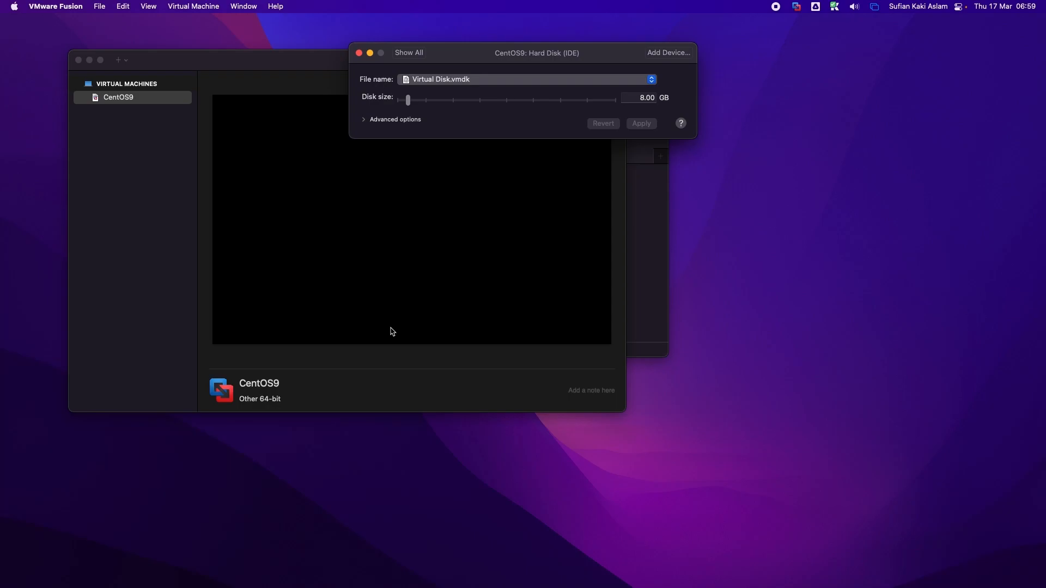
{"action": "left_click", "coordinate": [420, 53]}
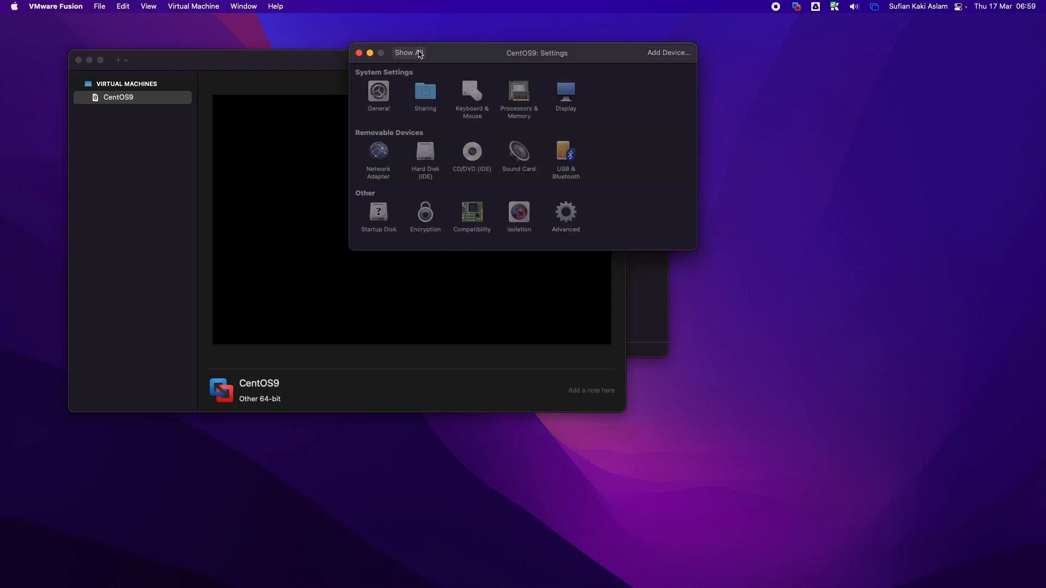
{"action": "left_click", "coordinate": [473, 154]}
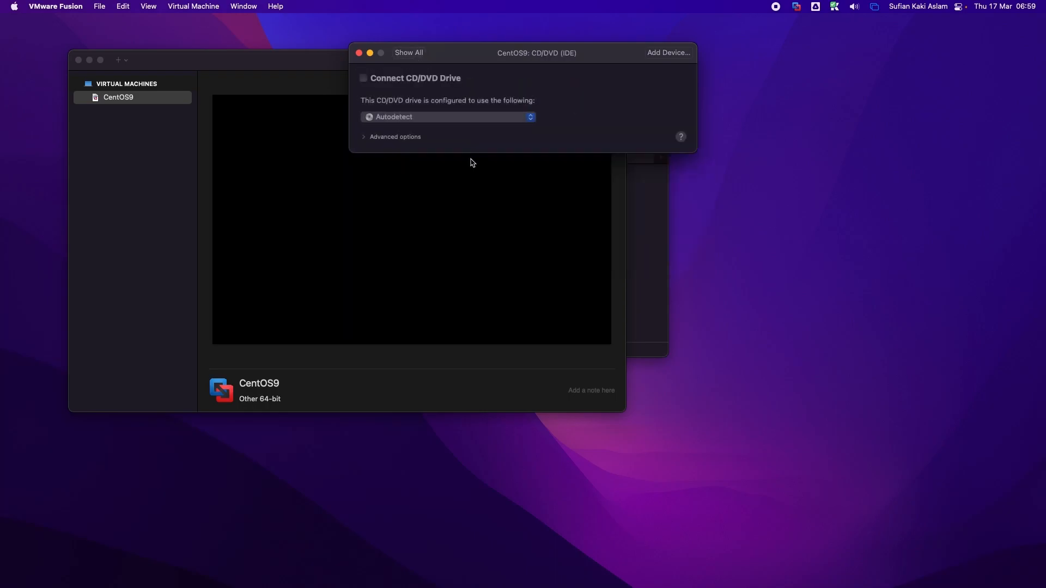
{"action": "left_click", "coordinate": [427, 117]}
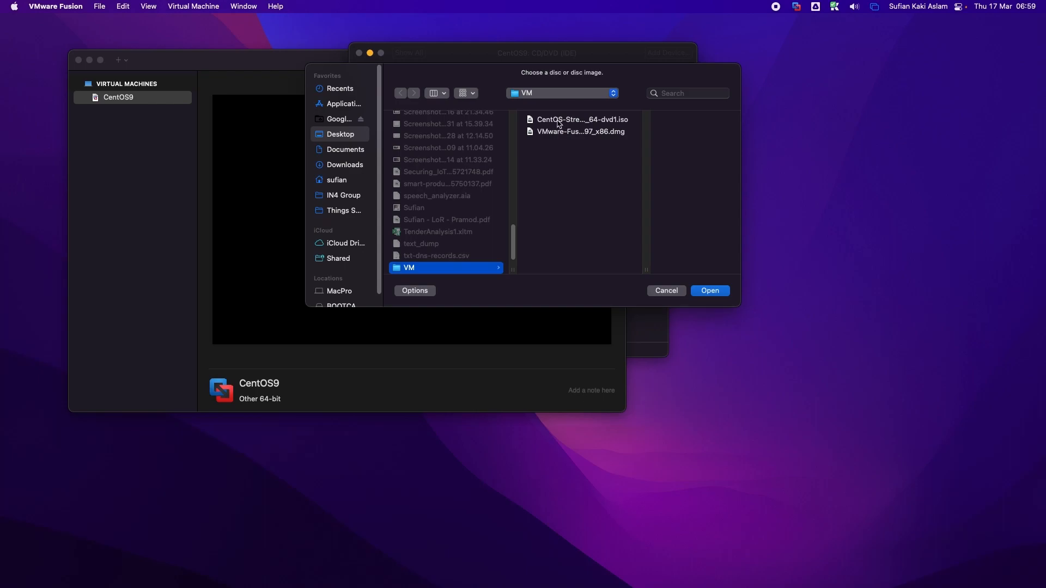
{"action": "left_click", "coordinate": [558, 124]}
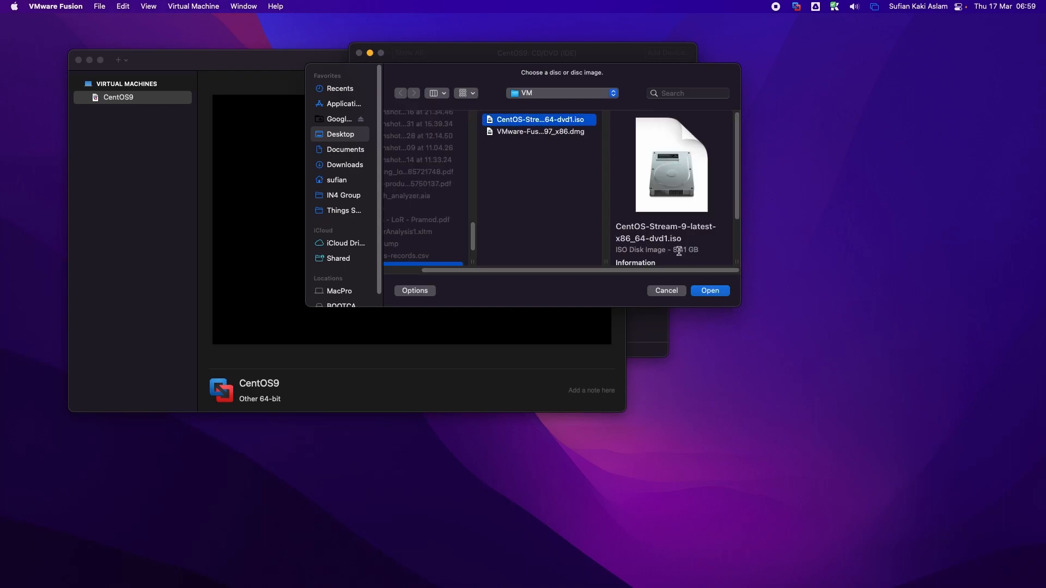
{"action": "left_click", "coordinate": [709, 291]}
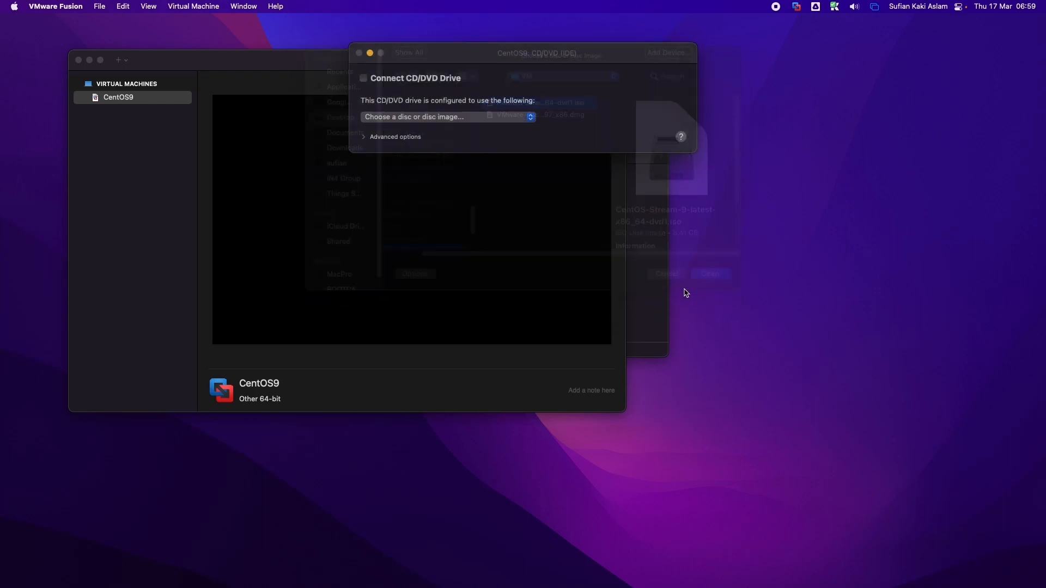
{"action": "left_click", "coordinate": [362, 80]}
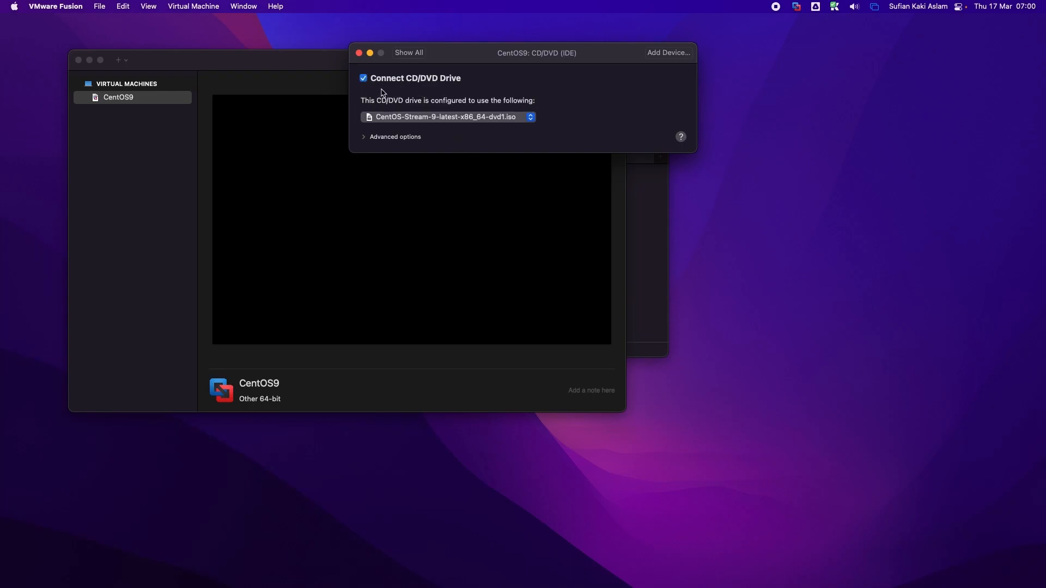
{"action": "left_click", "coordinate": [416, 57]}
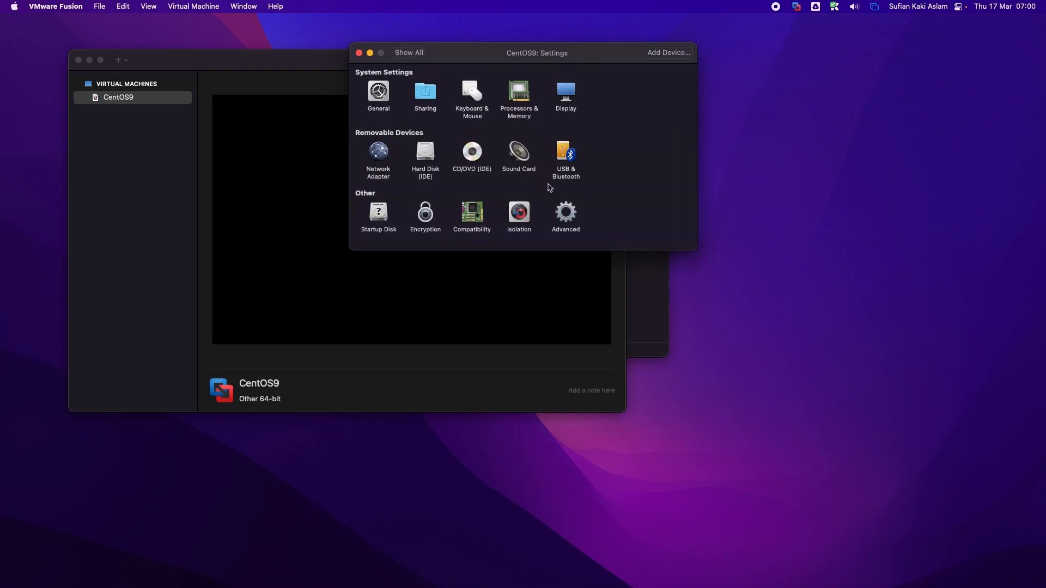
Step: Set CentOS9's Startup Disk to CD/DVD and close its Settings window
{"action": "left_click", "coordinate": [519, 159]}
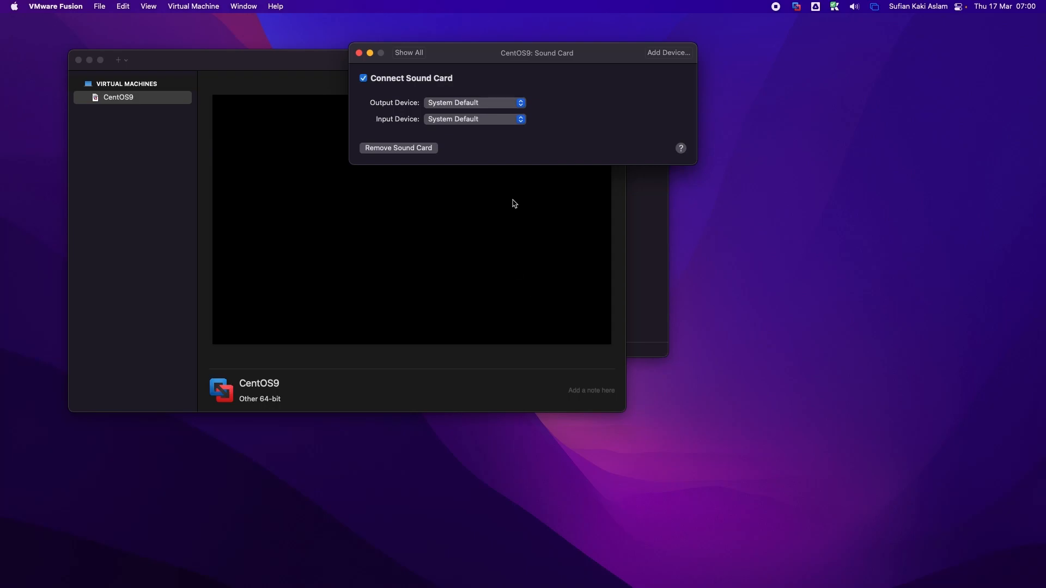
{"action": "left_click", "coordinate": [407, 53]}
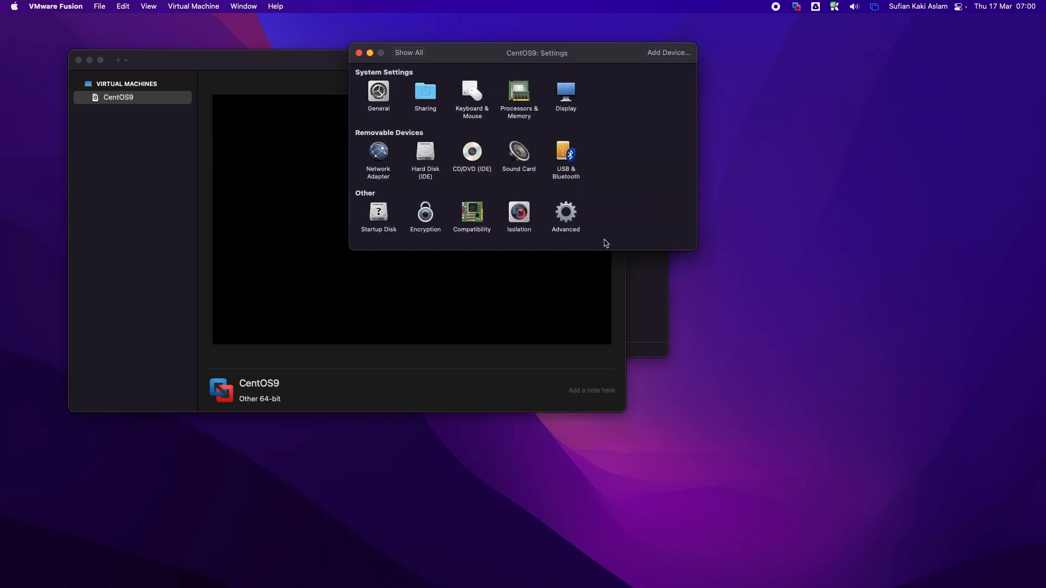
{"action": "left_click", "coordinate": [380, 215]}
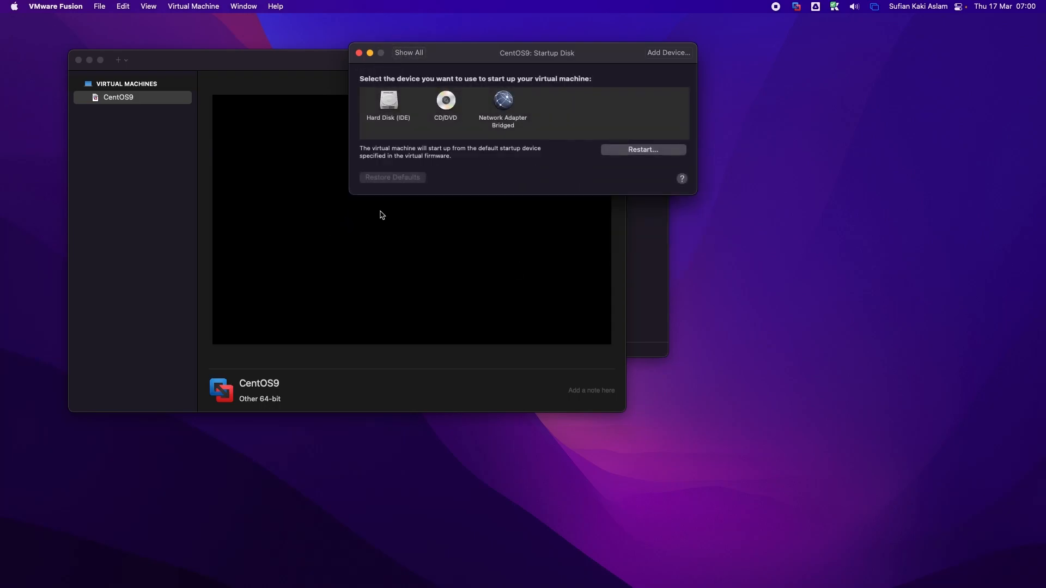
{"action": "left_click", "coordinate": [456, 104]}
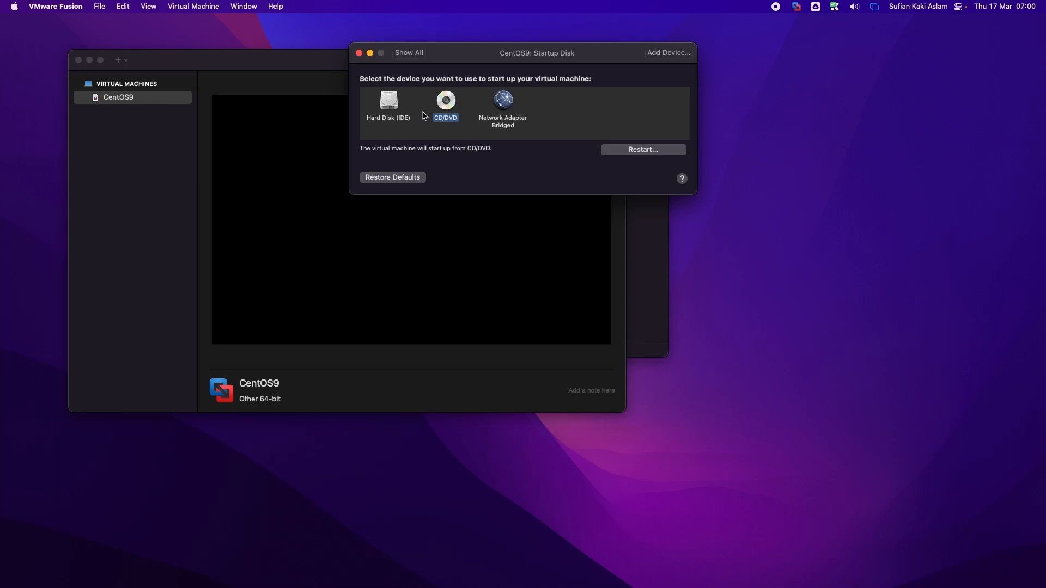
{"action": "left_click", "coordinate": [409, 53]}
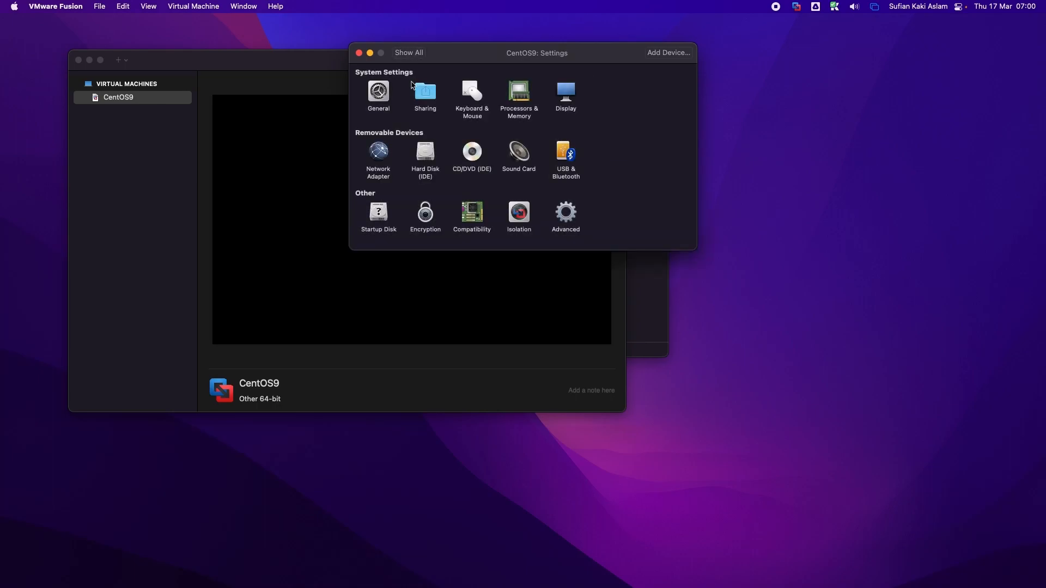
{"action": "left_click", "coordinate": [359, 53]}
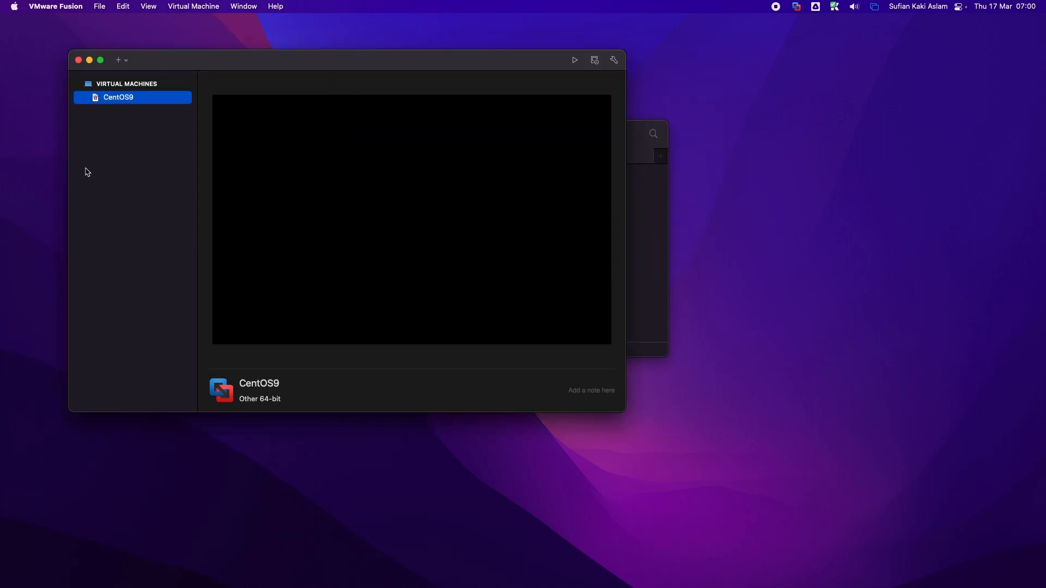
Step: Start the CentOS9 VM and launch Install CentOS Stream 9 from its boot menu
{"action": "double_click", "coordinate": [142, 104]}
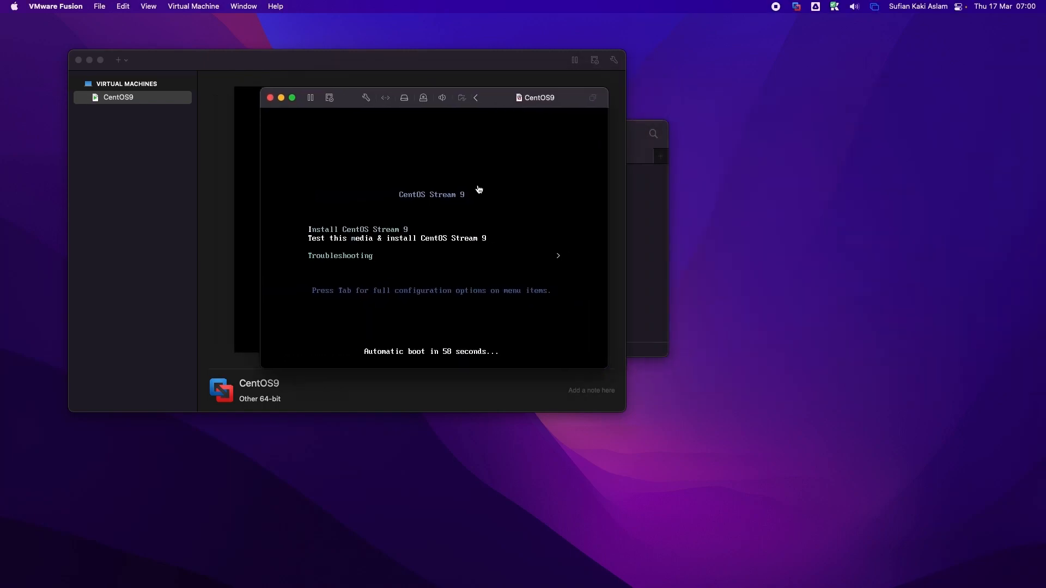
{"action": "left_click", "coordinate": [315, 168]}
{"action": "key", "text": "Up"}
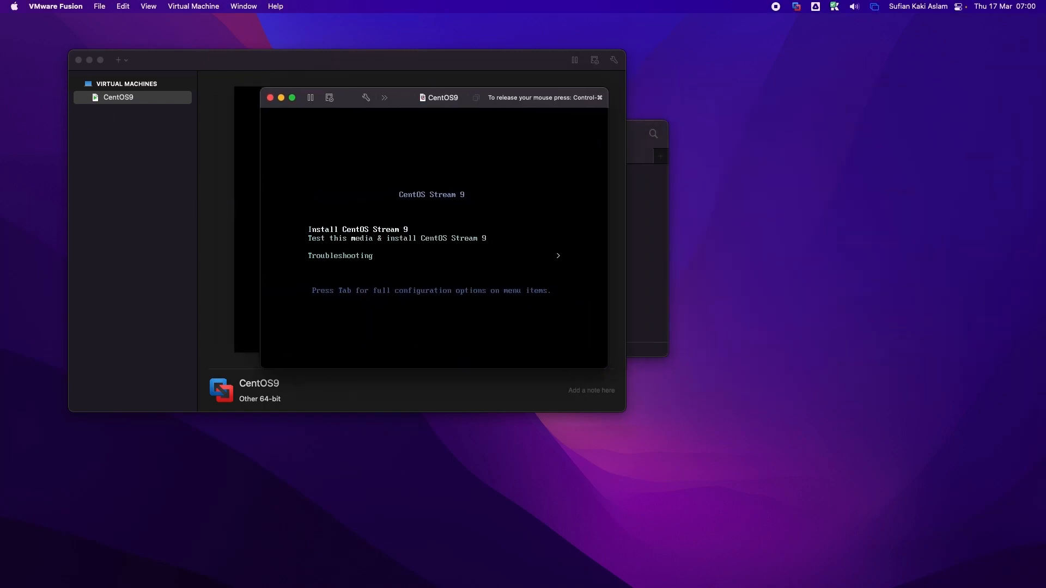
{"action": "key", "text": "Return"}
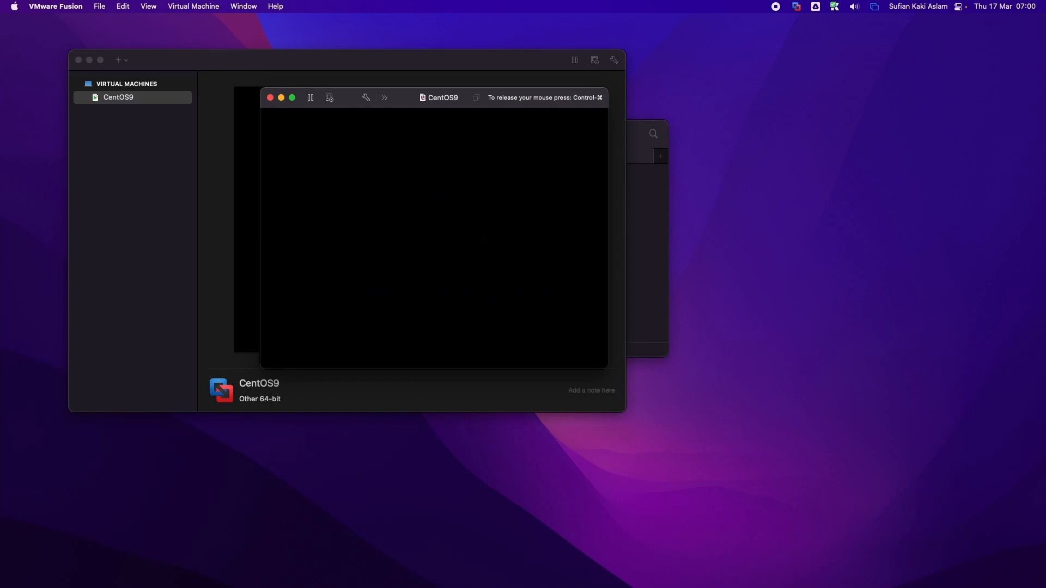
{"action": "key", "text": "ctrl+super"}
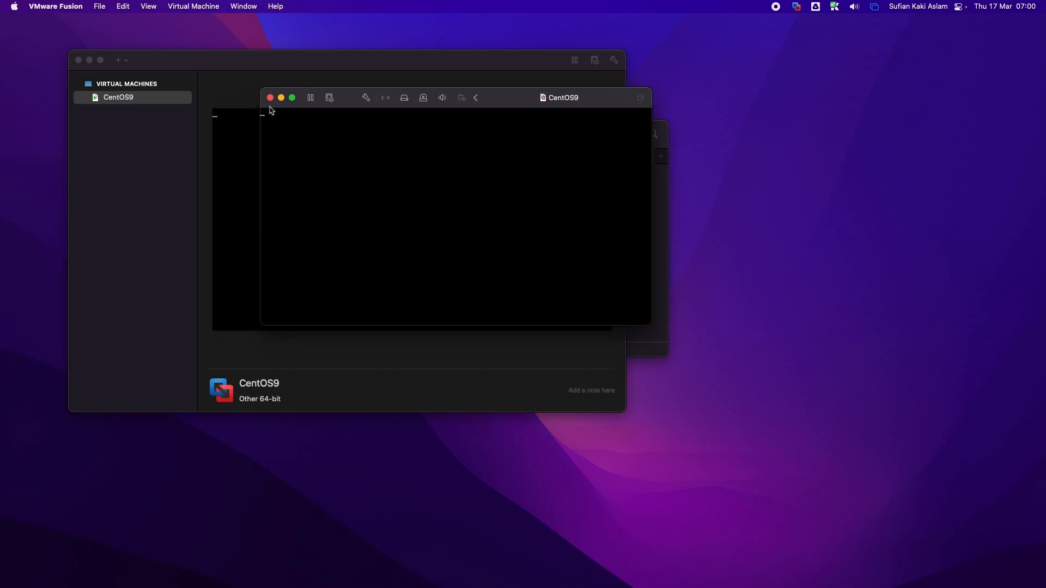
{"action": "left_click", "coordinate": [271, 111]}
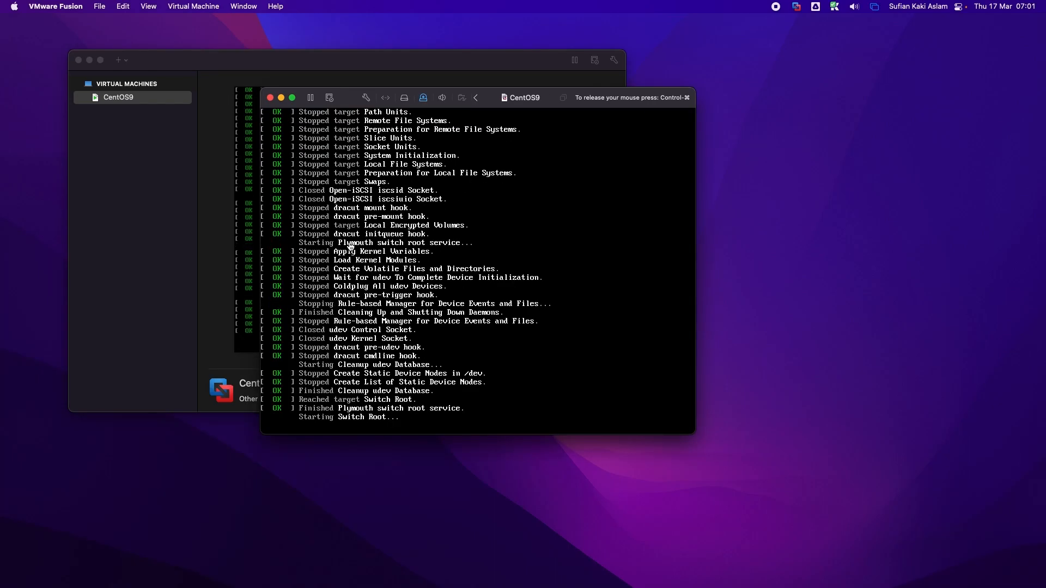
{"action": "key", "text": "ctrl+super"}
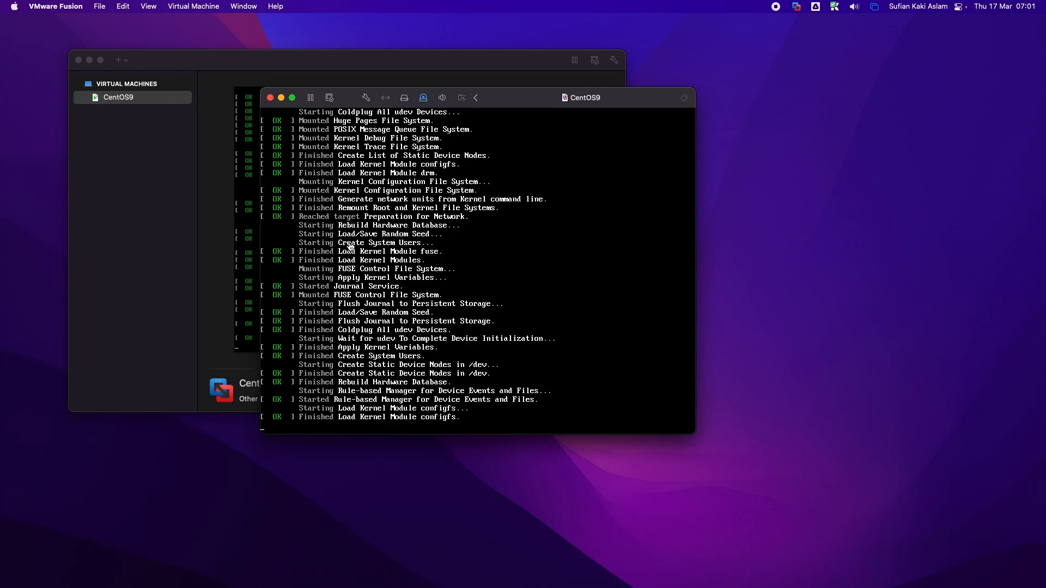
Step: Close the Virtual Machine Library and Finder windows and run the VM full screen
{"action": "left_click", "coordinate": [79, 61]}
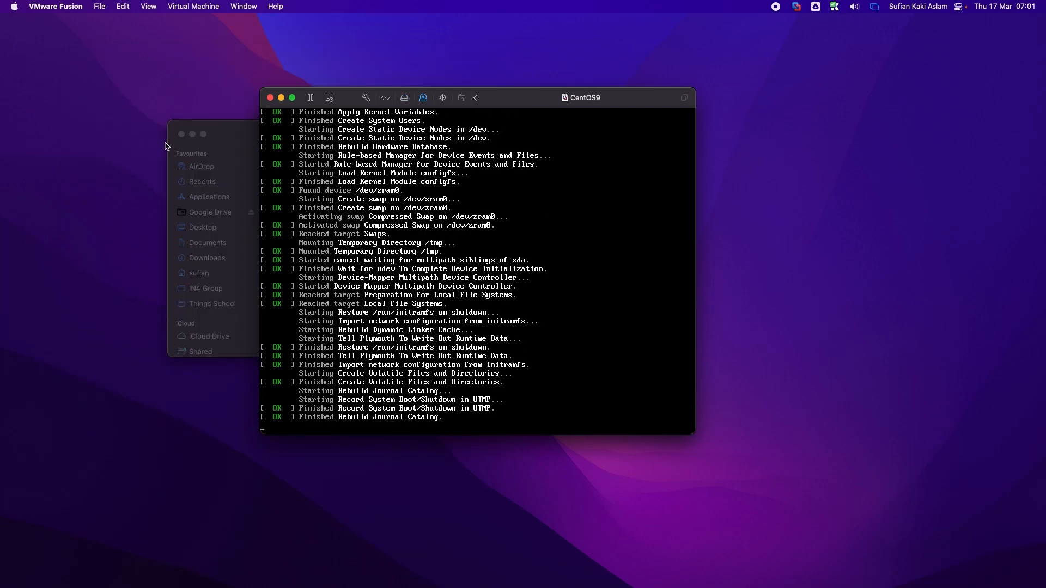
{"action": "left_click", "coordinate": [182, 136]}
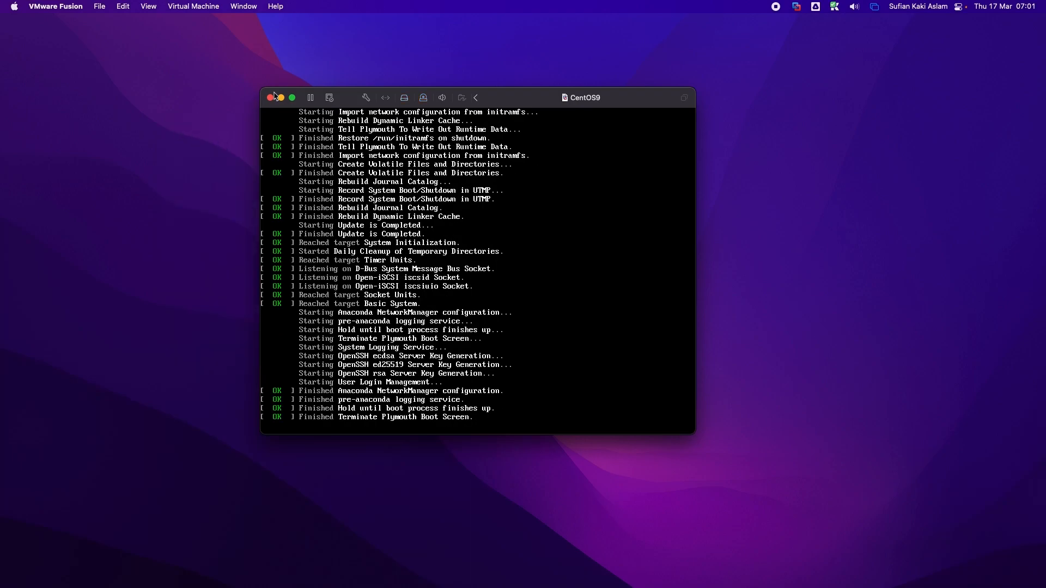
{"action": "left_click", "coordinate": [294, 99]}
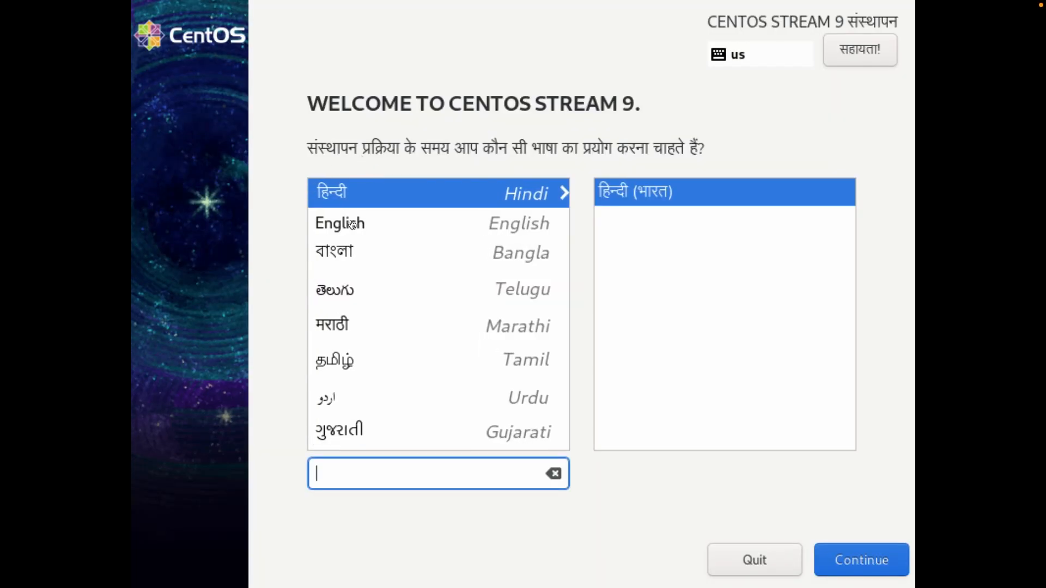
Step: Pick English (United Kingdom) as the installer language and set the time zone to Europe/London
{"action": "left_click", "coordinate": [505, 221]}
{"action": "left_click", "coordinate": [626, 215]}
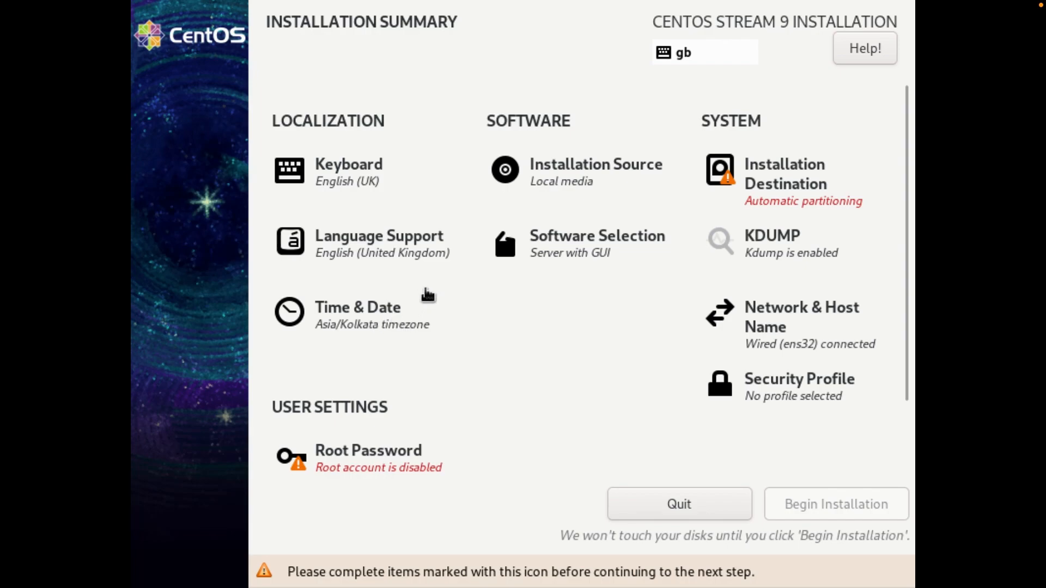
{"action": "left_click", "coordinate": [424, 299]}
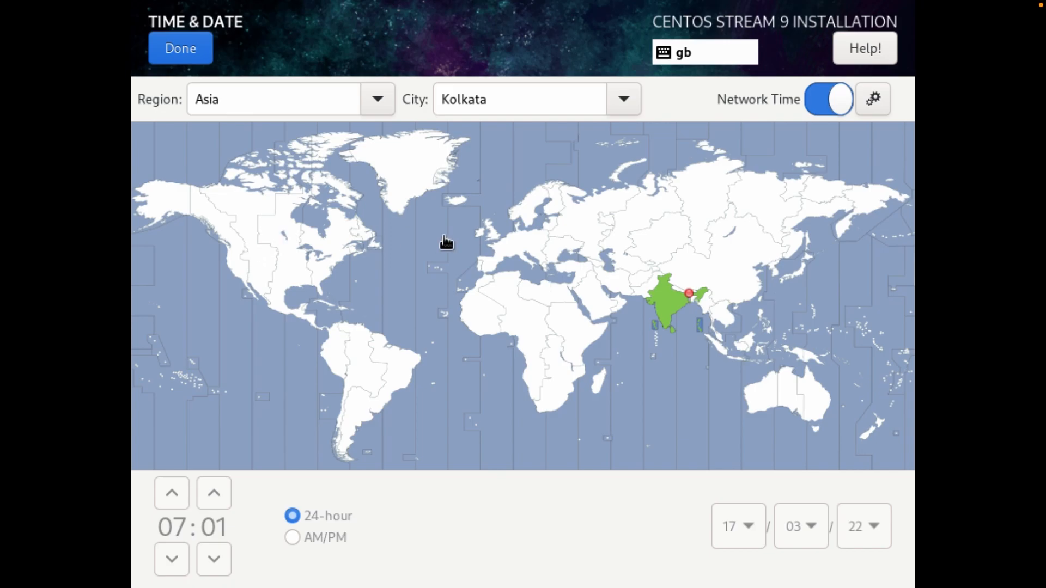
{"action": "left_click", "coordinate": [492, 233]}
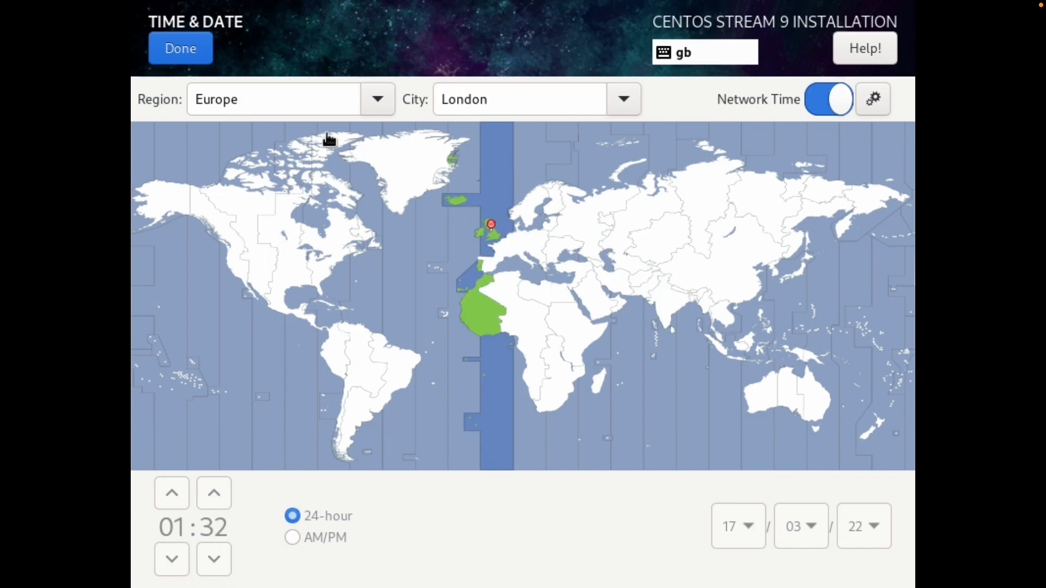
{"action": "left_click", "coordinate": [169, 48]}
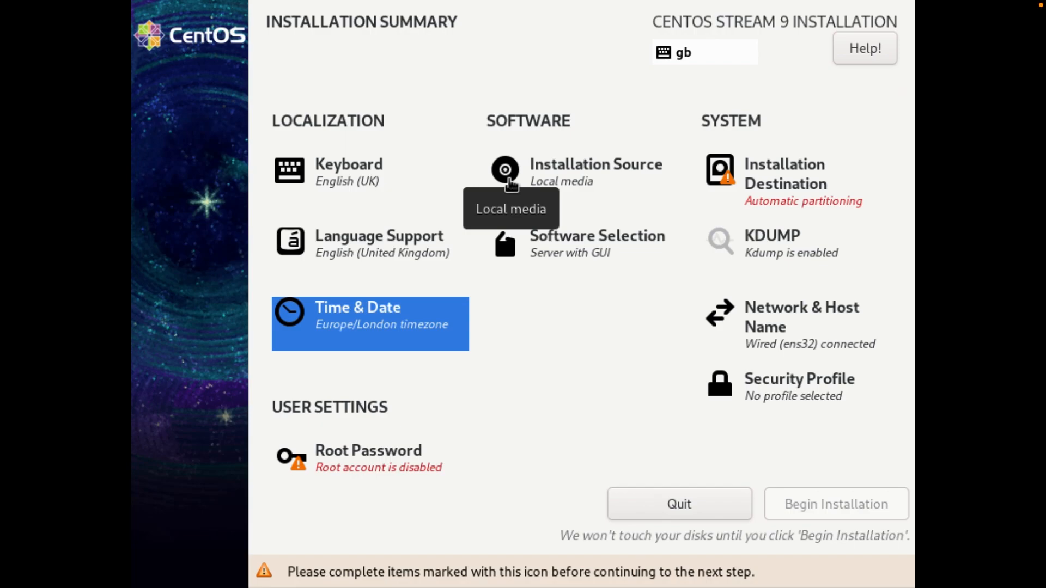
Step: In Software Selection, choose Minimal Install as the base environment and review the additional software list
{"action": "left_click", "coordinate": [566, 251]}
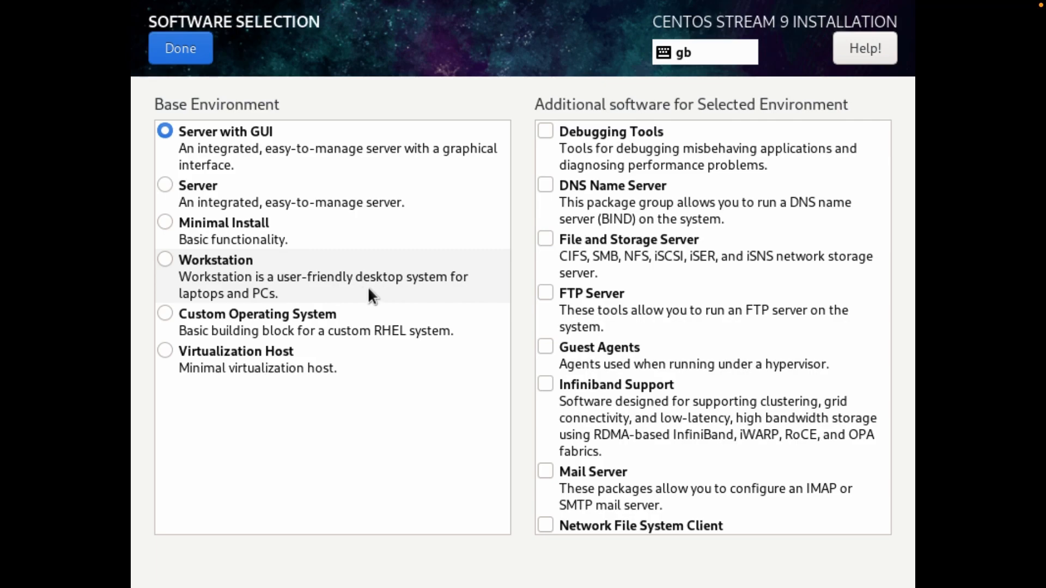
{"action": "left_click", "coordinate": [187, 276]}
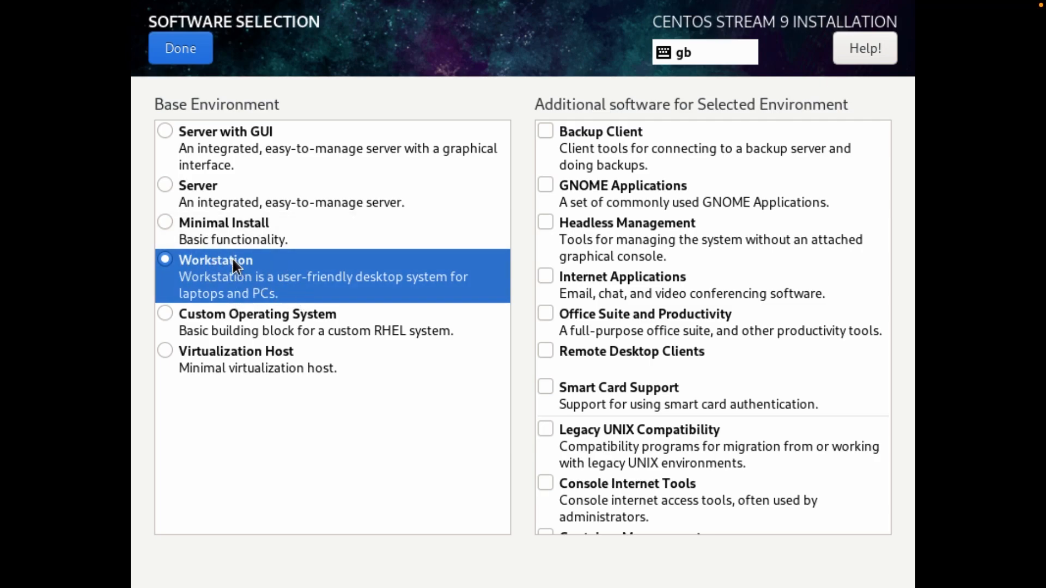
{"action": "left_click", "coordinate": [211, 231]}
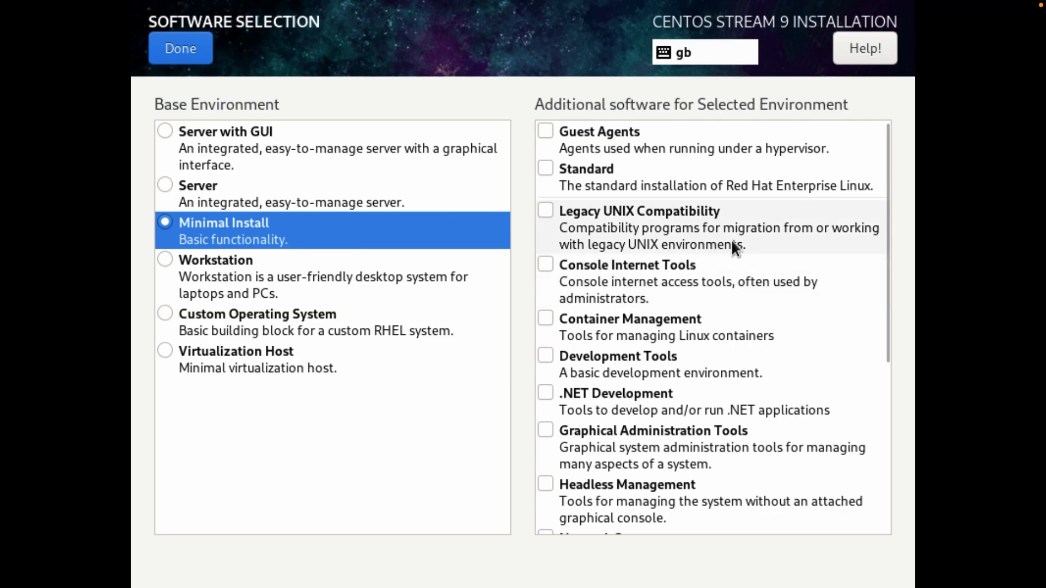
{"action": "scroll", "coordinate": [883, 218], "scroll_direction": "down", "scroll_amount": 5}
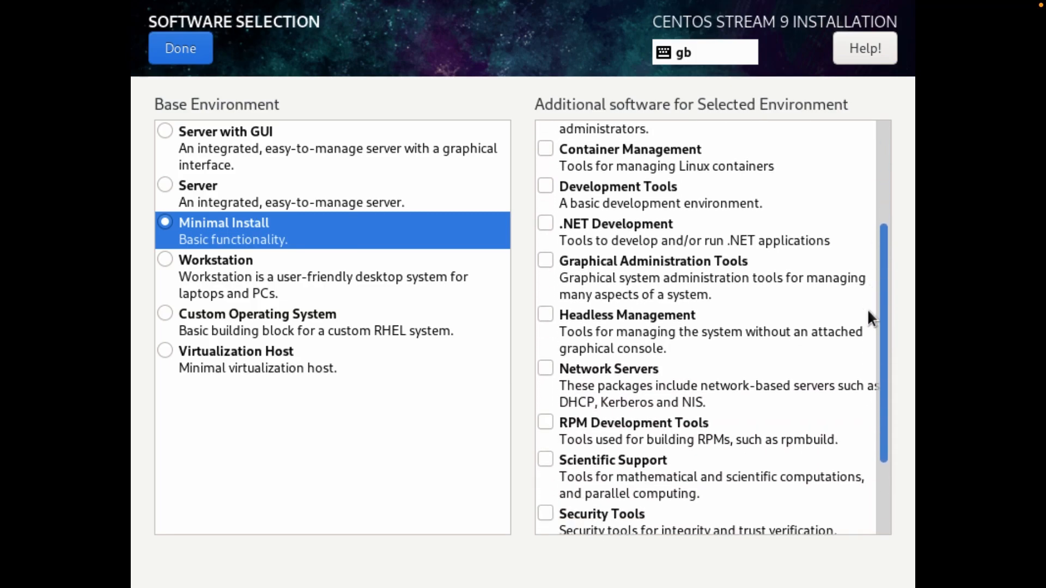
{"action": "scroll", "coordinate": [863, 412], "scroll_direction": "up", "scroll_amount": 5}
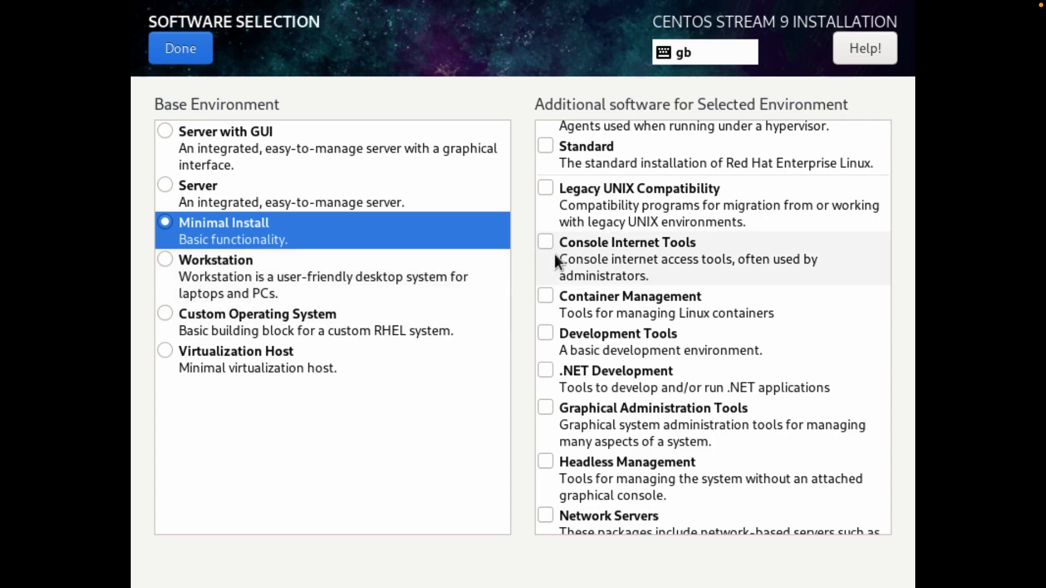
{"action": "scroll", "coordinate": [553, 254], "scroll_direction": "up", "scroll_amount": 1}
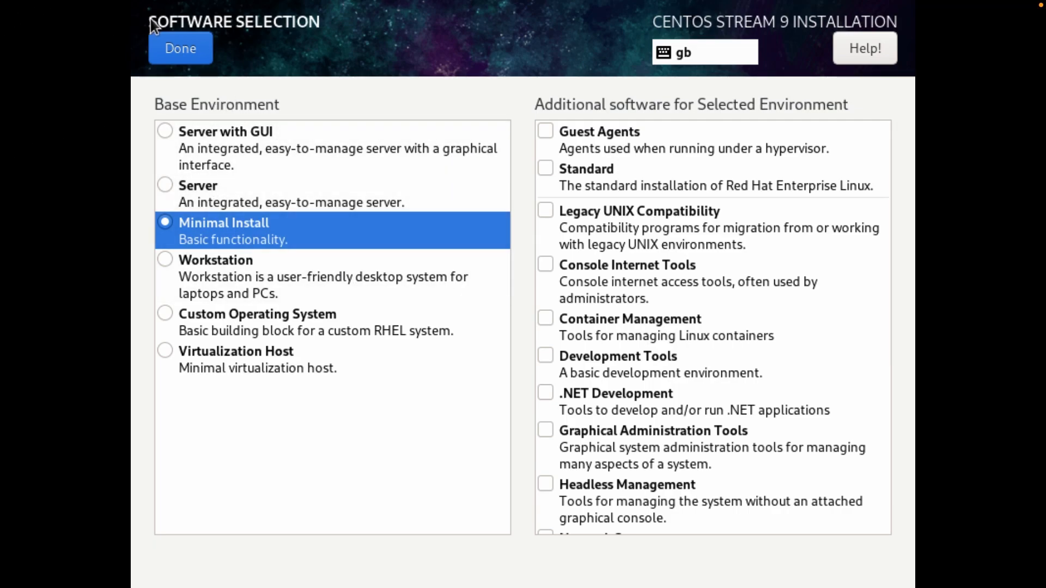
Step: Confirm Minimal Install and select the 8 GiB sda disk as the destination with automatic partitioning
{"action": "left_click", "coordinate": [160, 47]}
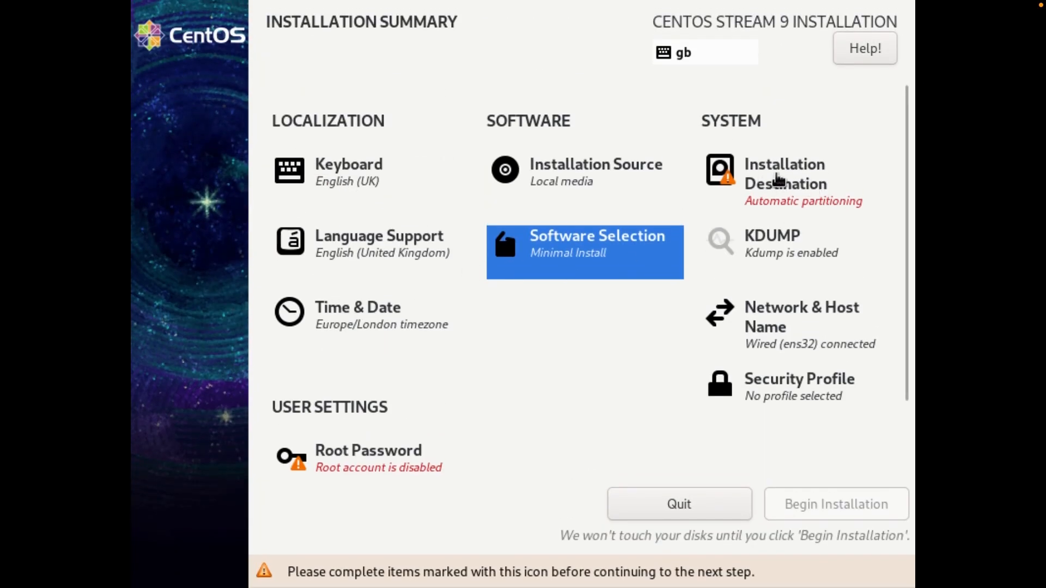
{"action": "left_click", "coordinate": [781, 177]}
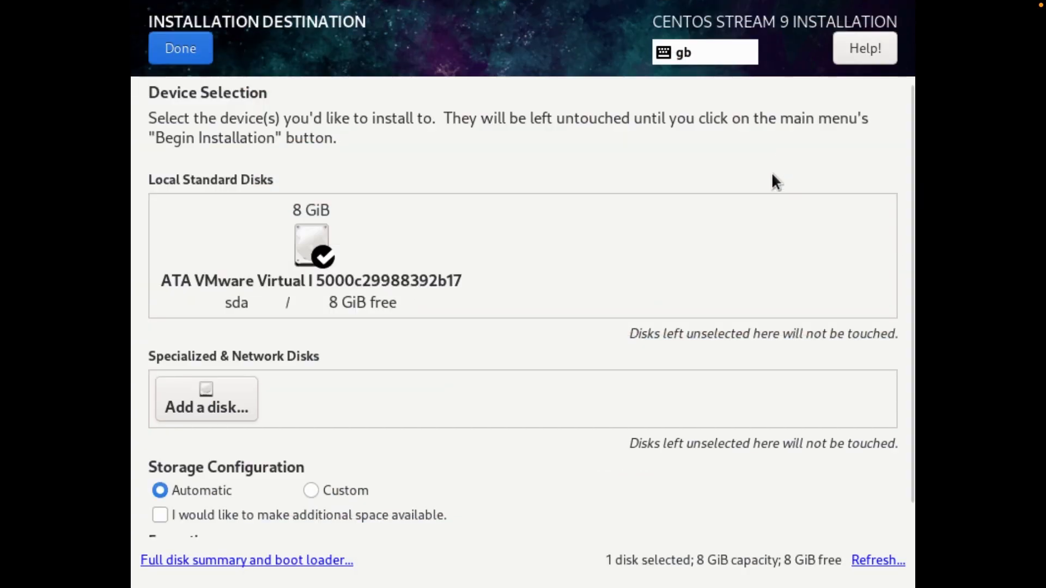
{"action": "left_click", "coordinate": [308, 255]}
{"action": "left_click", "coordinate": [307, 255]}
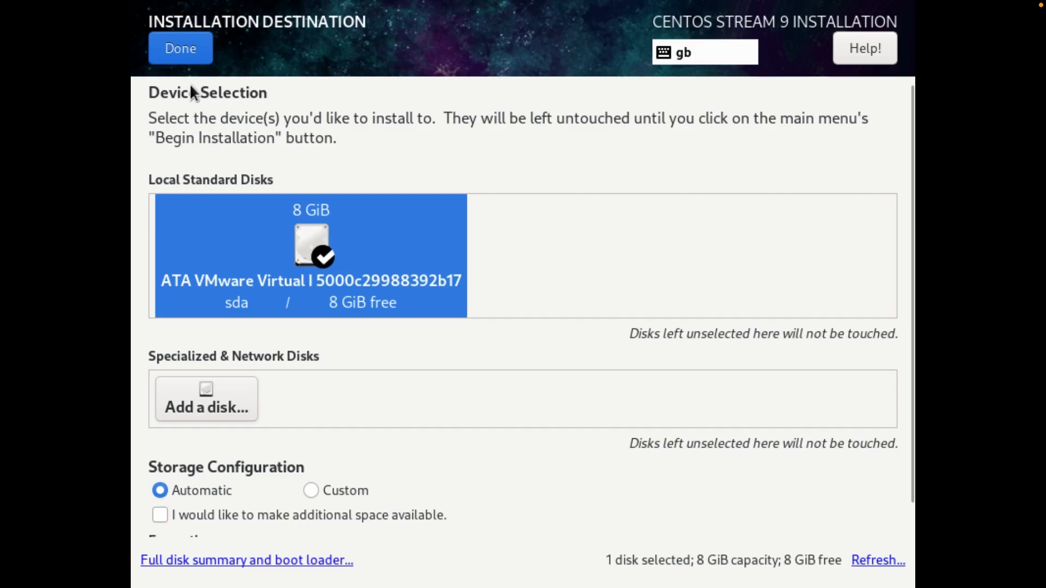
{"action": "left_click", "coordinate": [191, 56]}
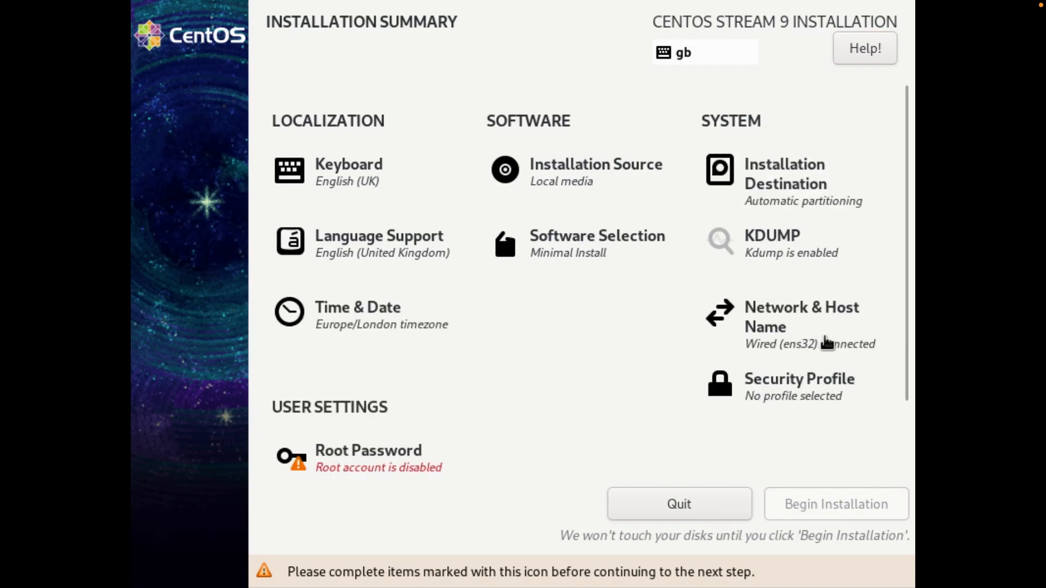
Step: Set the ens32 connection's IPv6 method to Disabled and save it
{"action": "left_click", "coordinate": [768, 330]}
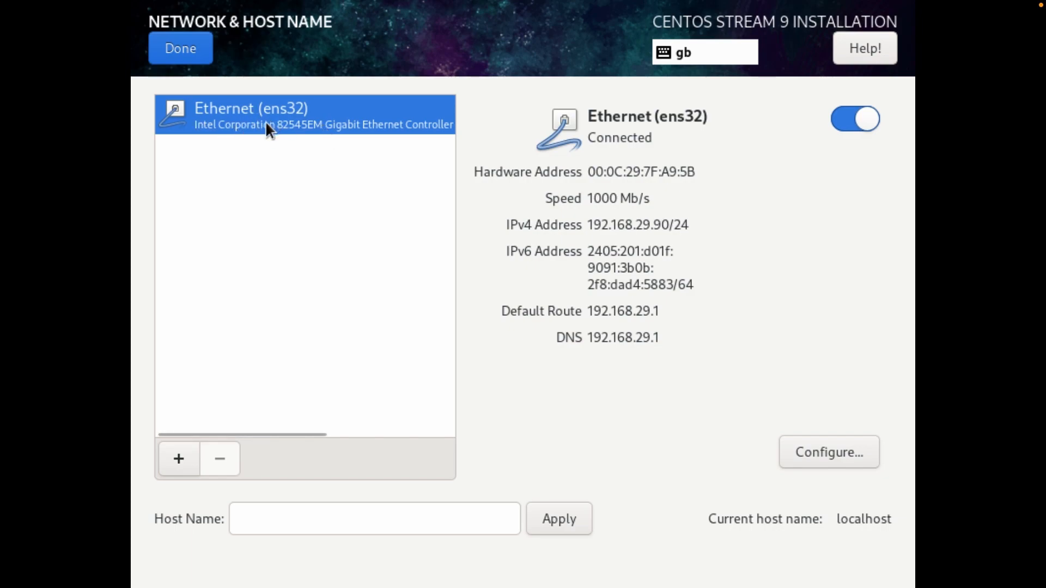
{"action": "left_click", "coordinate": [860, 456]}
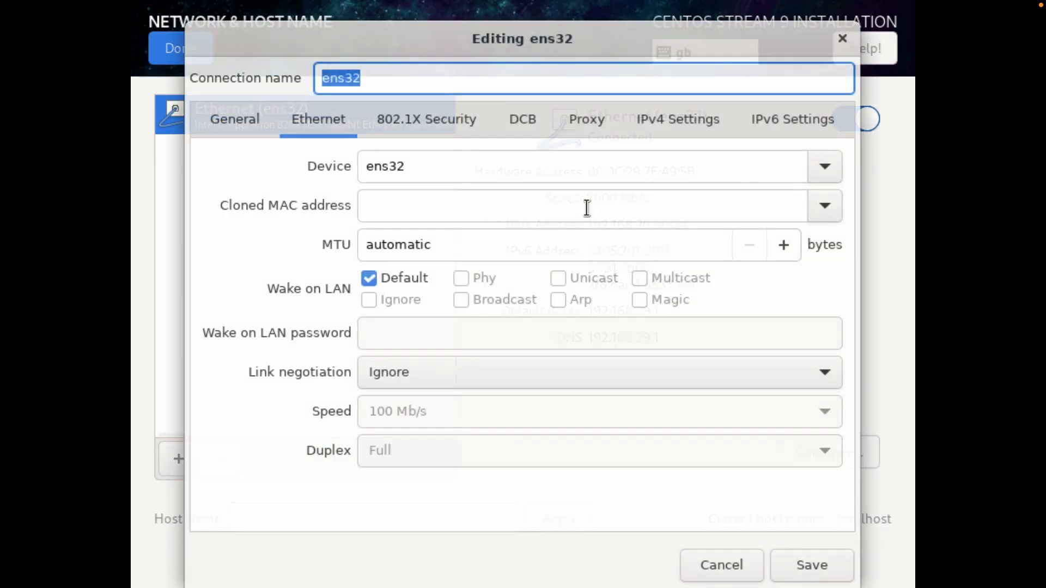
{"action": "left_click", "coordinate": [771, 123]}
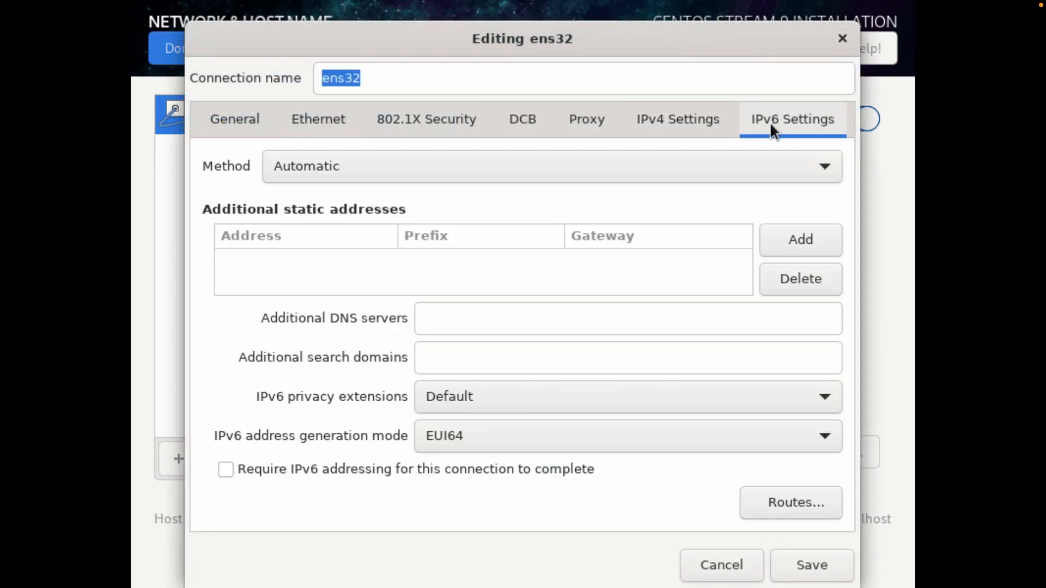
{"action": "left_click", "coordinate": [485, 172]}
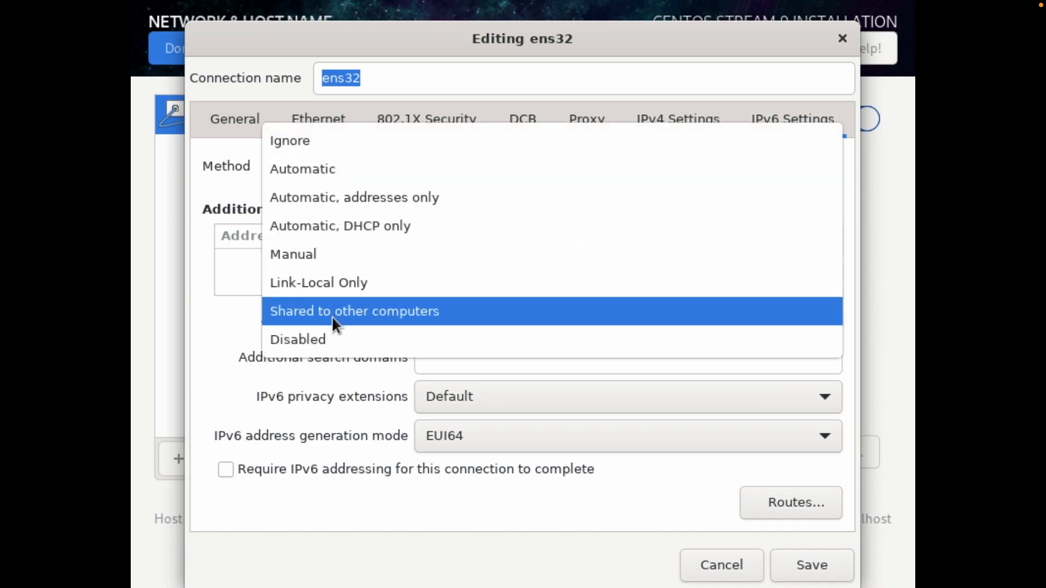
{"action": "left_click", "coordinate": [335, 340]}
{"action": "left_click", "coordinate": [810, 565]}
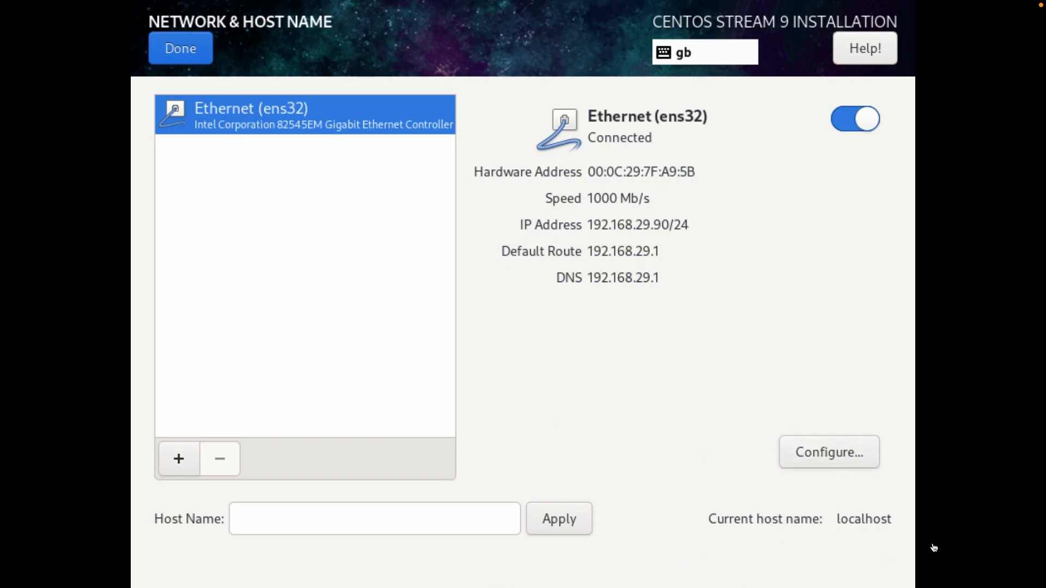
Step: Replace localhost with centos9 as the host name and apply it
{"action": "left_click", "coordinate": [305, 512]}
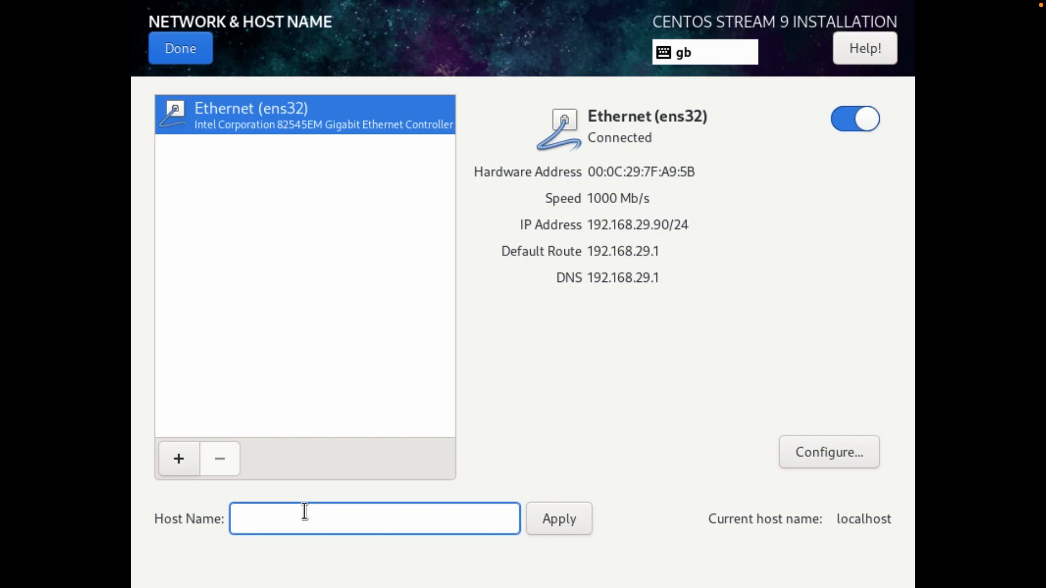
{"action": "type", "text": "centos9"}
{"action": "left_click", "coordinate": [559, 528]}
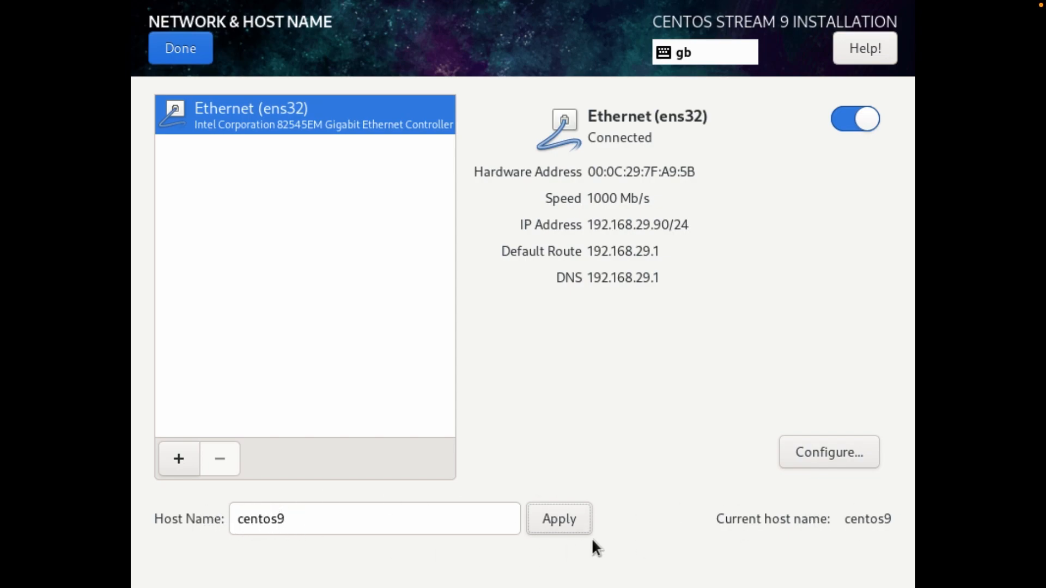
Step: In User Creation, enter the user's full name and make the user an administrator
{"action": "left_click", "coordinate": [181, 54]}
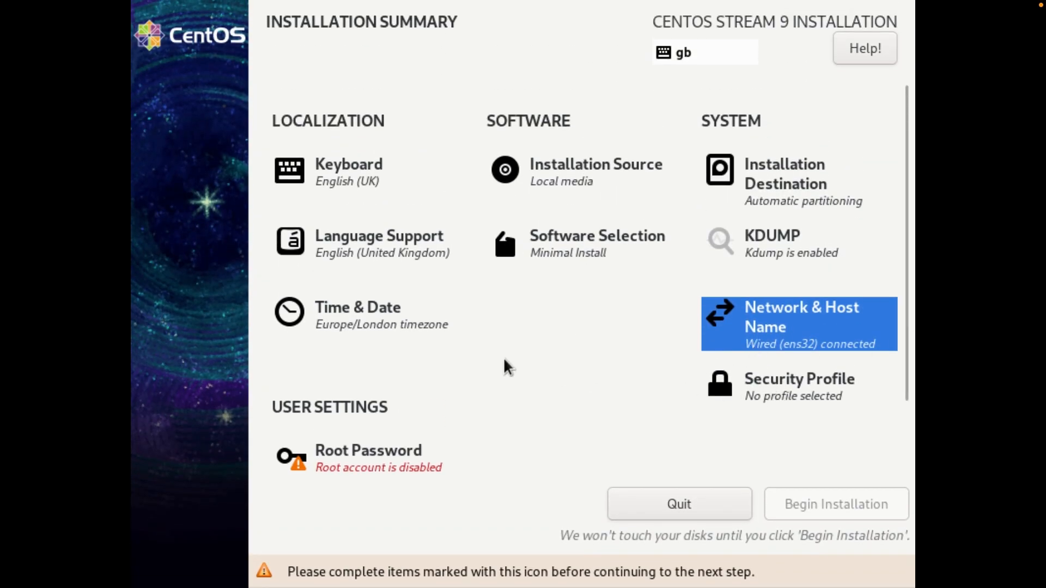
{"action": "scroll", "coordinate": [516, 342], "scroll_direction": "down", "scroll_amount": 3}
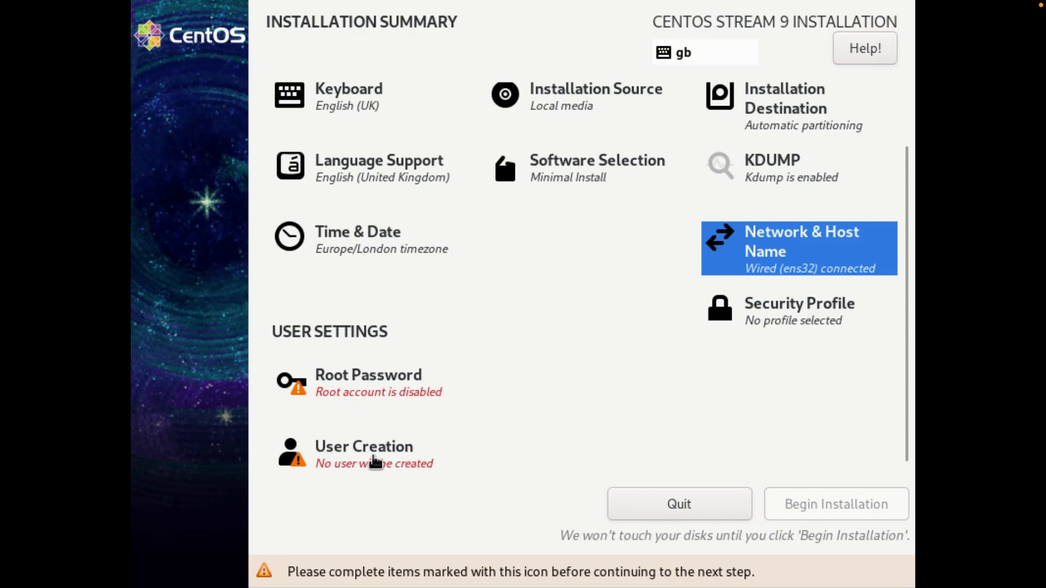
{"action": "left_click", "coordinate": [350, 460]}
{"action": "type", "text": "Sufian"}
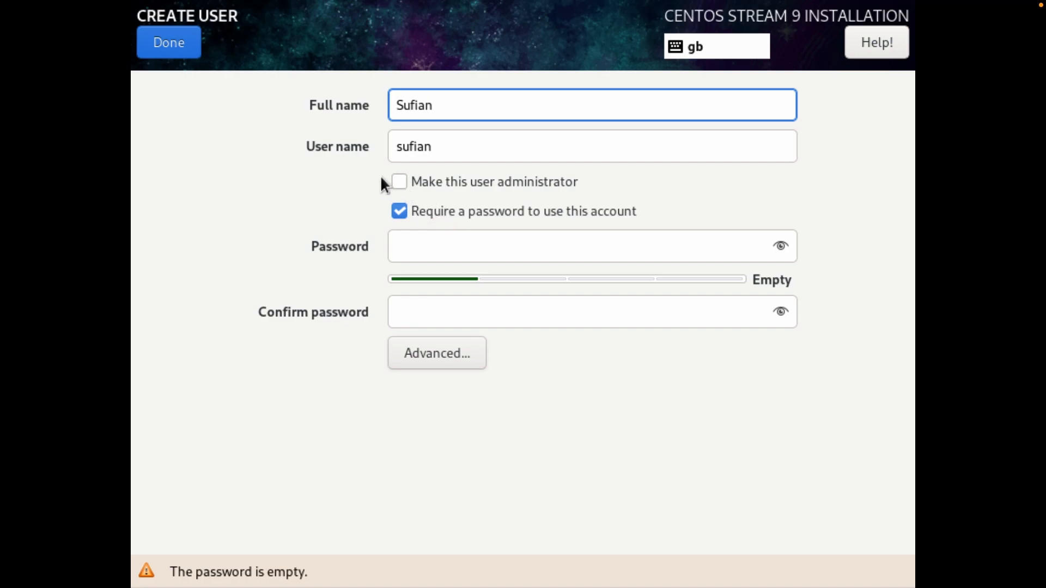
{"action": "left_click", "coordinate": [398, 182]}
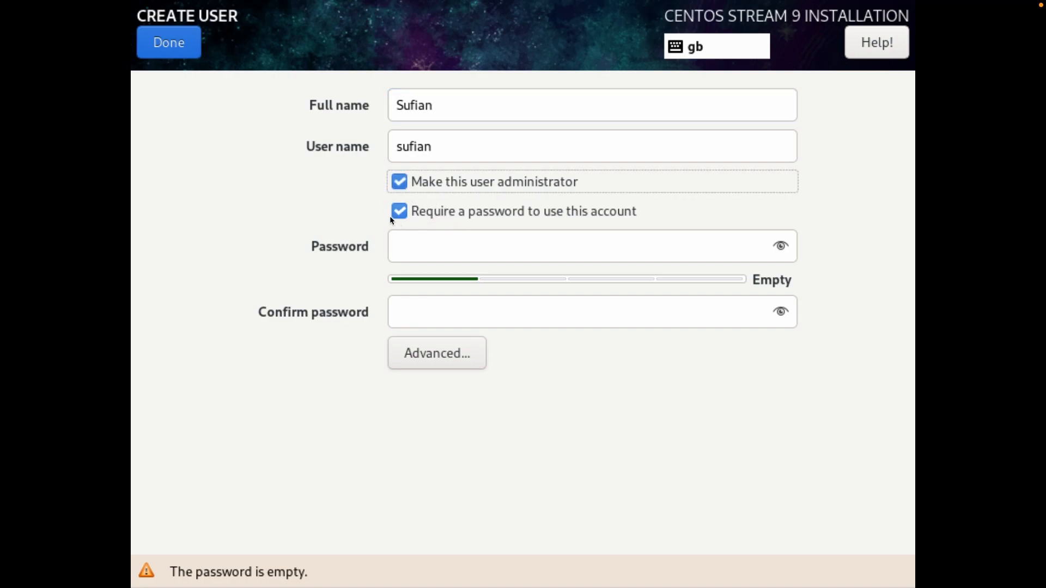
Step: Enter and confirm the account password, accepting the weak-password warning to finish the user
{"action": "left_click", "coordinate": [486, 236]}
{"action": "type", "text": "password1"}
{"action": "key", "text": "Tab"}
{"action": "type", "text": "password1"}
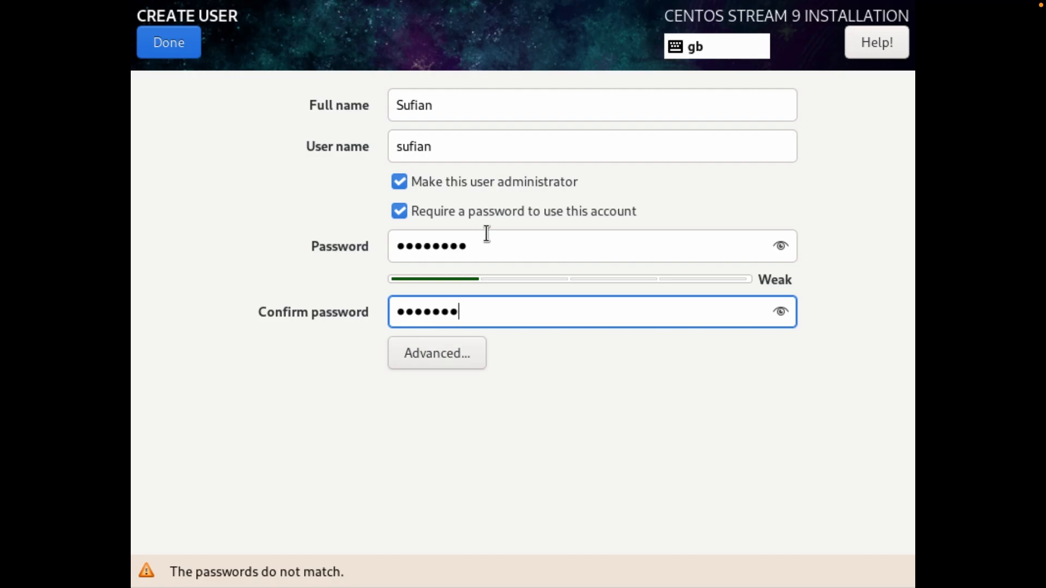
{"action": "left_click", "coordinate": [173, 38]}
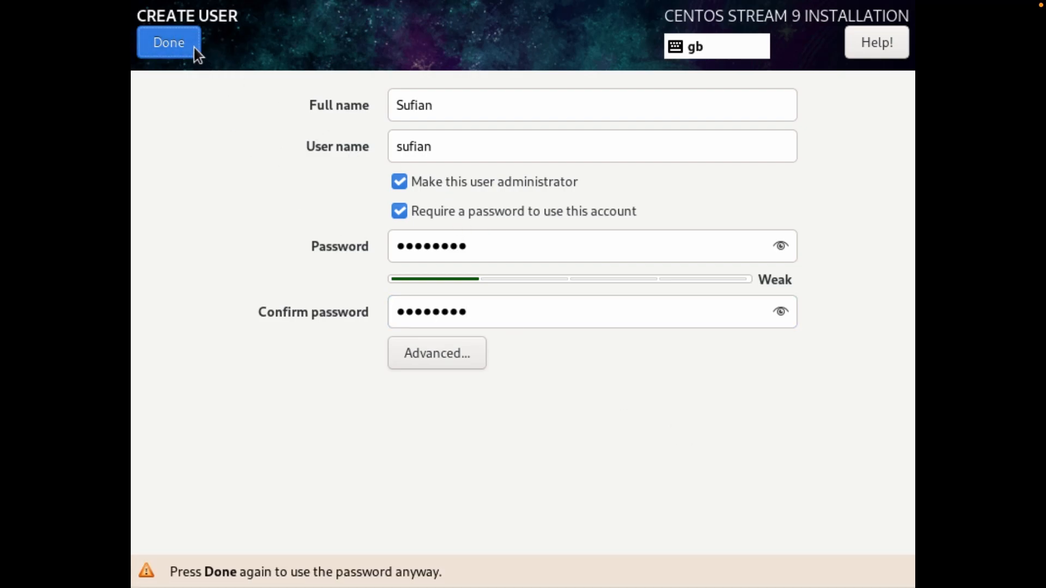
{"action": "left_click", "coordinate": [194, 47]}
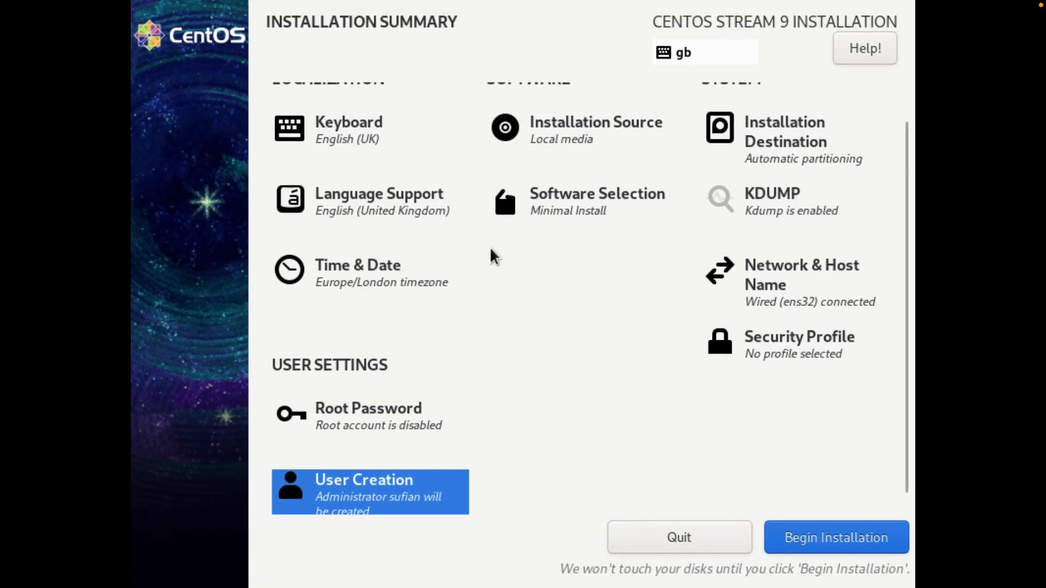
Step: Review the Installation Summary settings and begin the installation
{"action": "scroll", "coordinate": [497, 287], "scroll_direction": "up", "scroll_amount": 1}
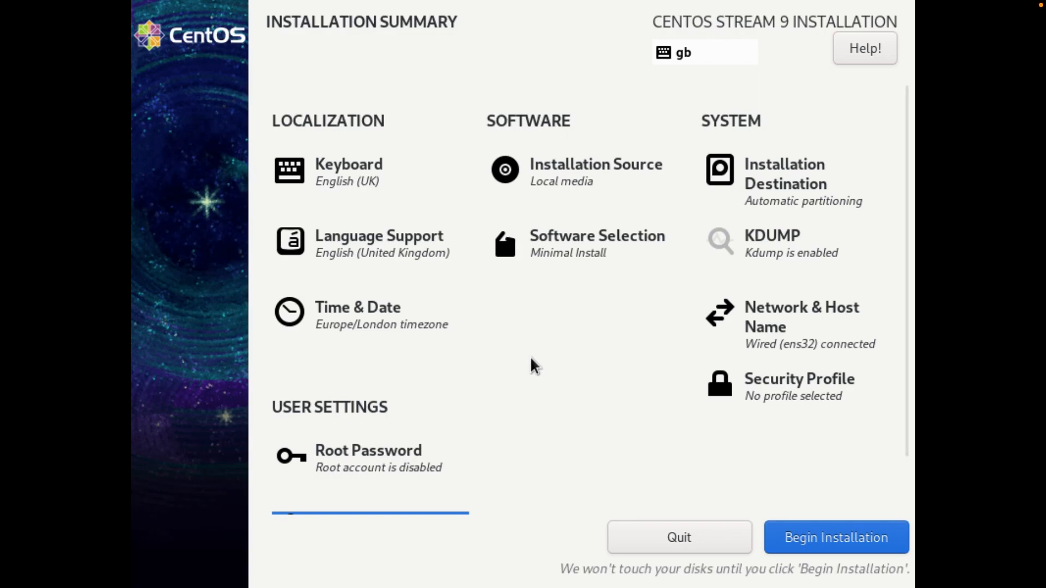
{"action": "scroll", "coordinate": [523, 369], "scroll_direction": "down", "scroll_amount": 1}
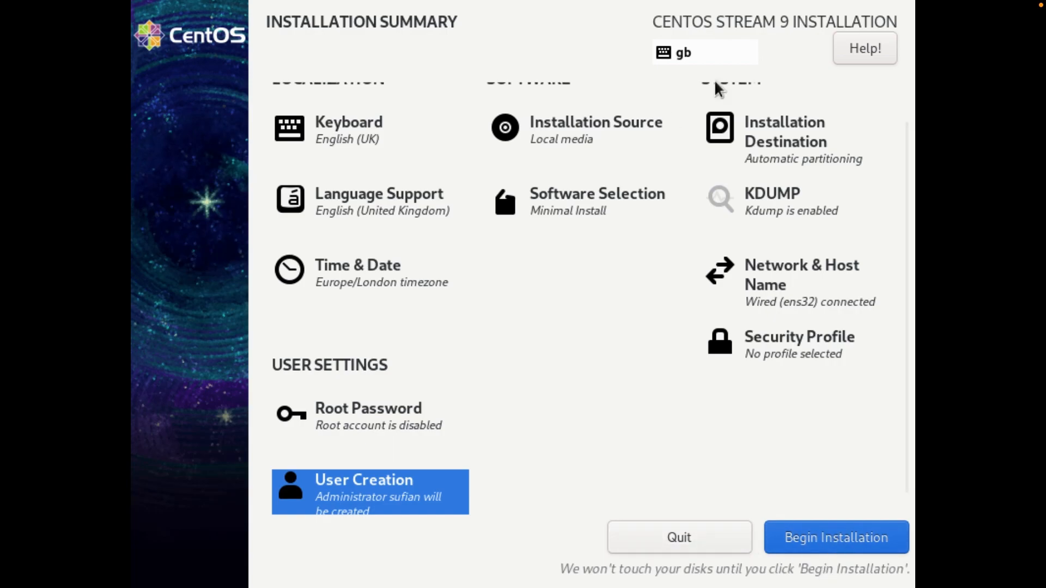
{"action": "left_click", "coordinate": [833, 539]}
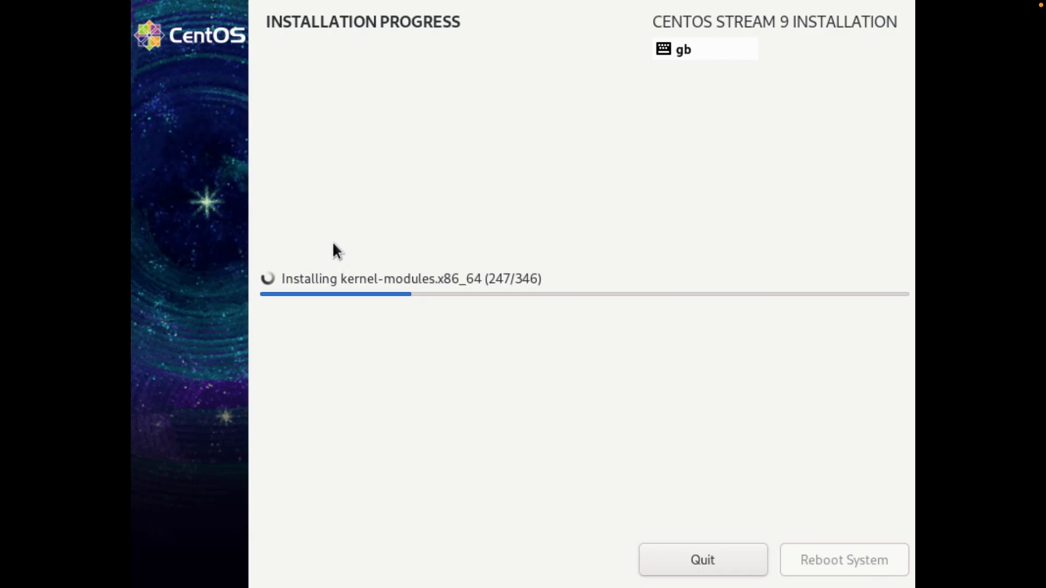
Step: Wait for the installation to reach Complete, then reboot the system
{"action": "key", "text": "ctrl+Left"}
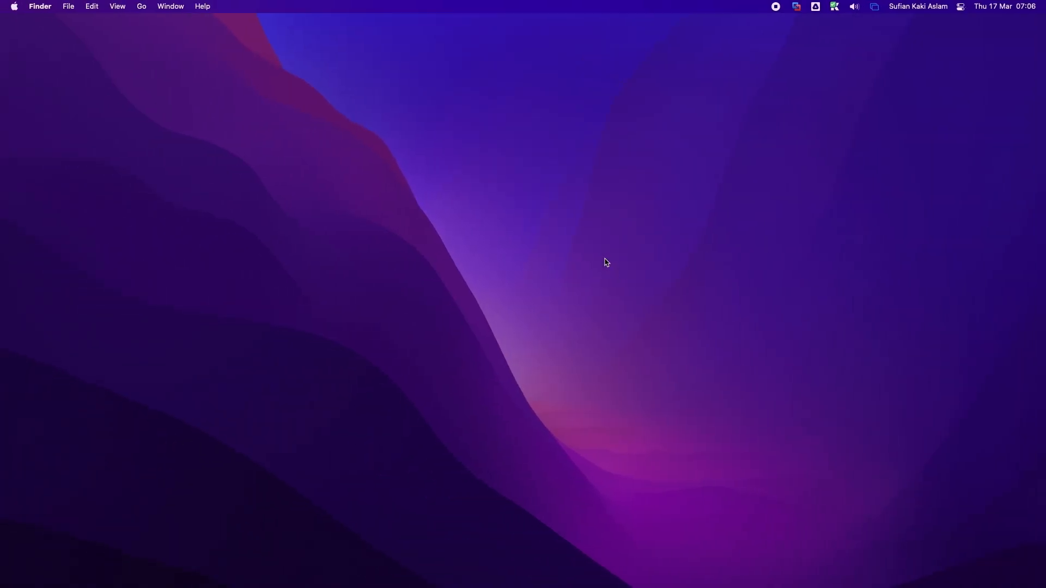
{"action": "key", "text": "ctrl+Right"}
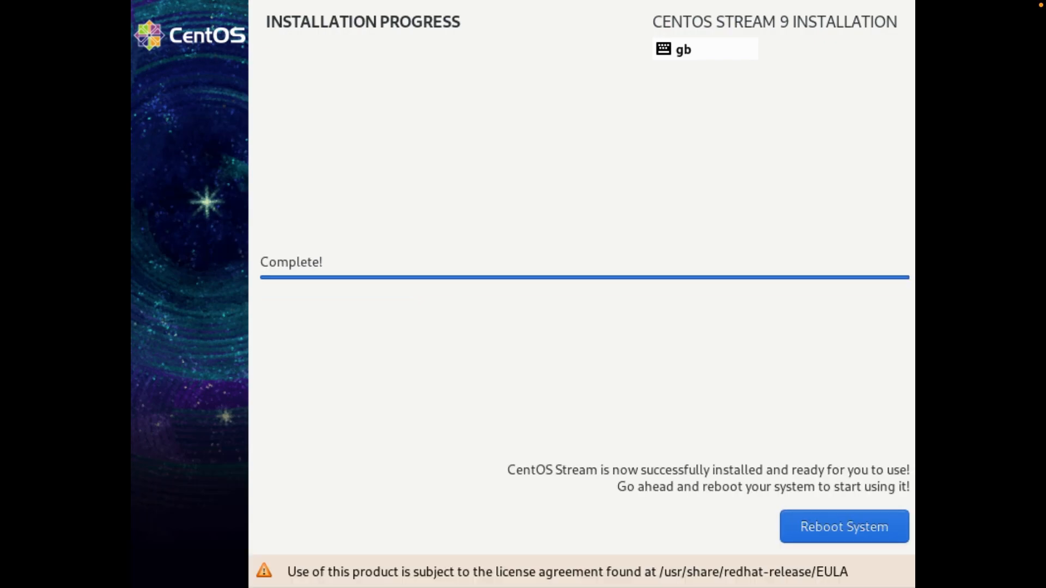
{"action": "left_click", "coordinate": [861, 528]}
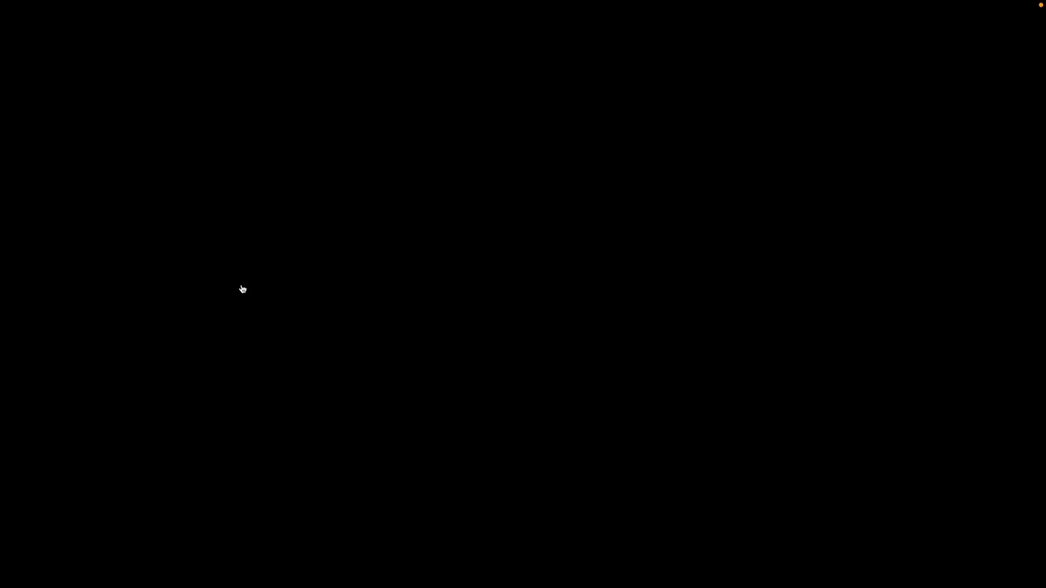
Step: Shut down the CentOS9 VM through Virtual Machine > Shut Down and confirm
{"action": "mouse_move", "coordinate": [104, 2]}
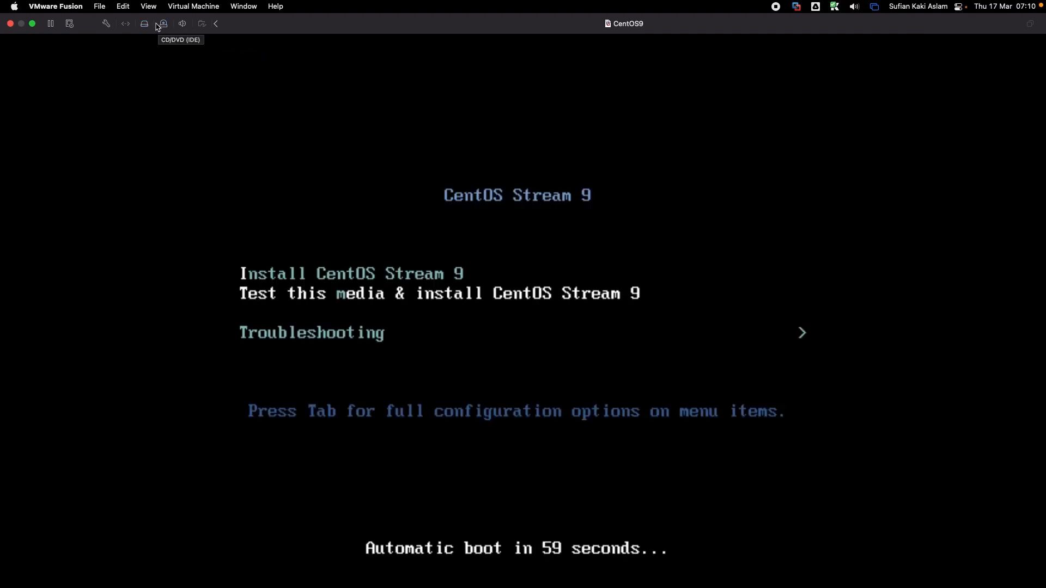
{"action": "left_click", "coordinate": [183, 7]}
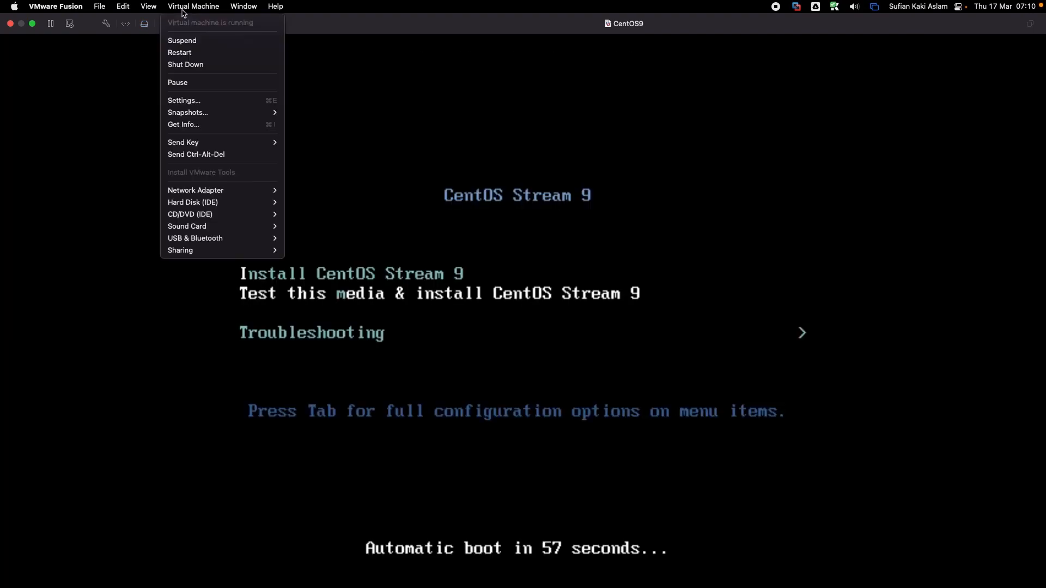
{"action": "left_click", "coordinate": [185, 64]}
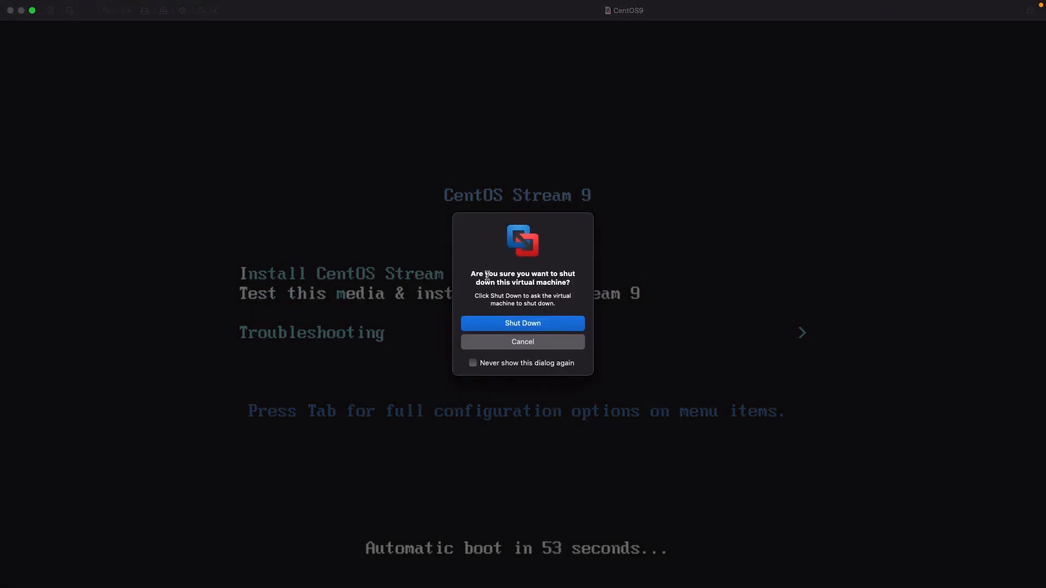
{"action": "left_click", "coordinate": [526, 326]}
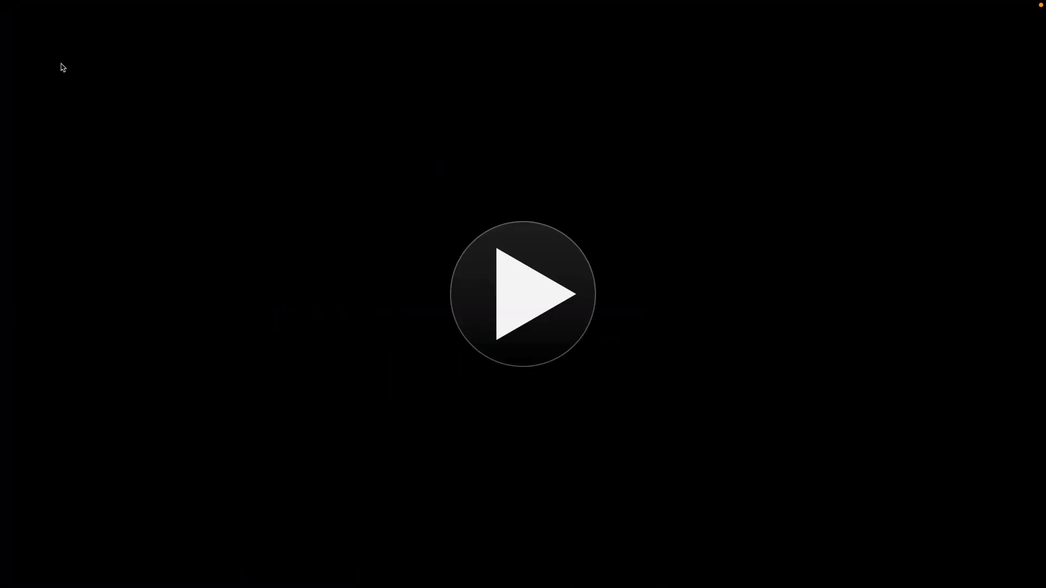
{"action": "mouse_move", "coordinate": [68, 3]}
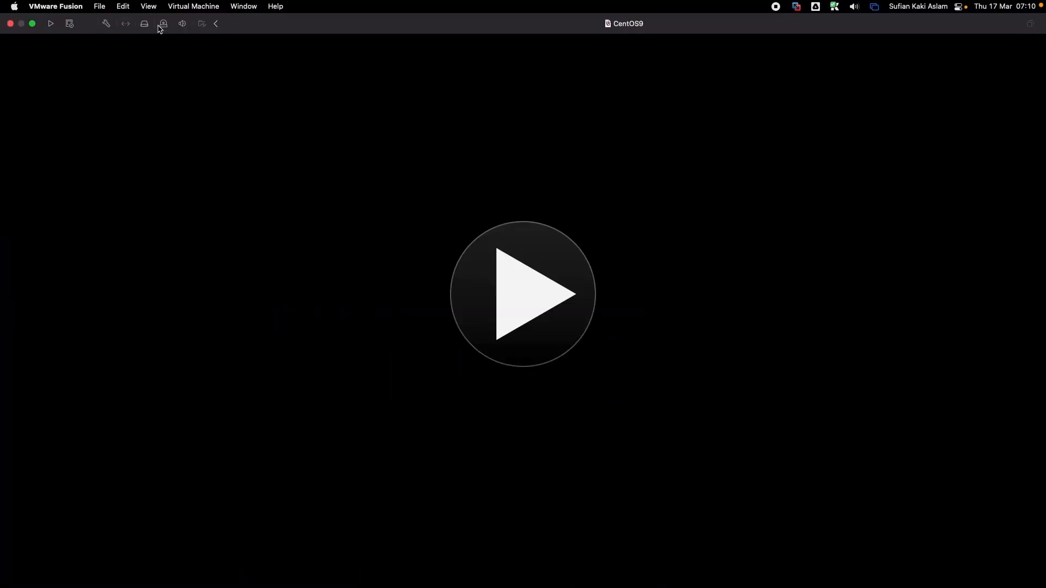
Step: Set the CentOS9 VM's startup disk to the hard disk and check its CD/DVD drive settings
{"action": "left_click", "coordinate": [106, 24]}
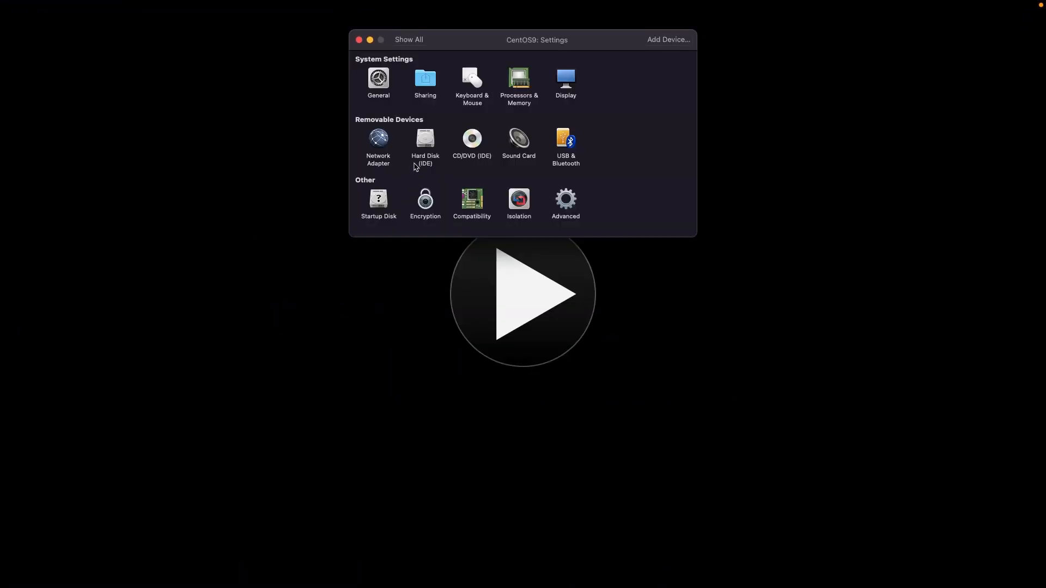
{"action": "left_click", "coordinate": [379, 203]}
{"action": "left_click", "coordinate": [390, 81]}
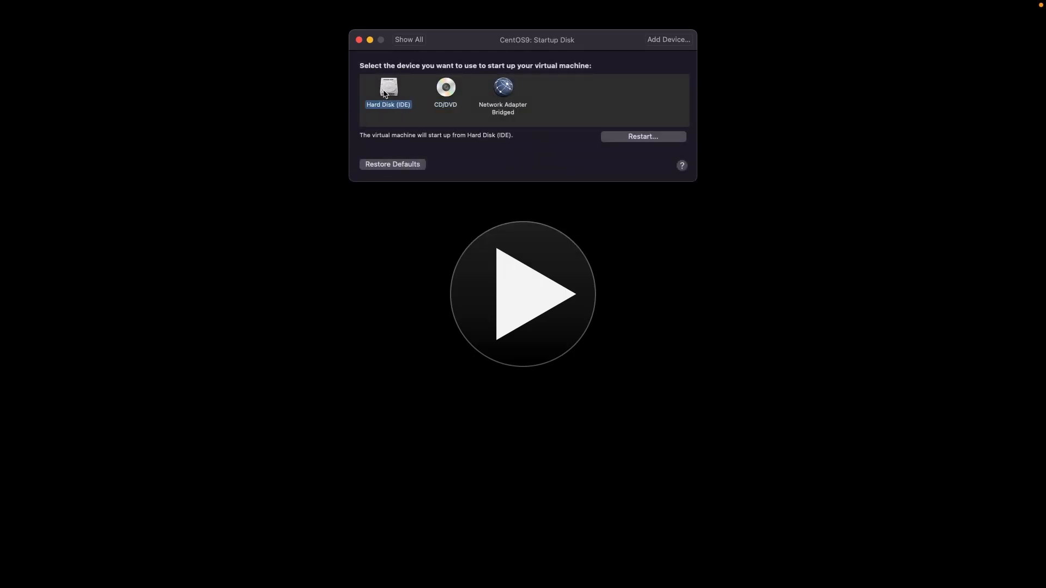
{"action": "left_click", "coordinate": [403, 40]}
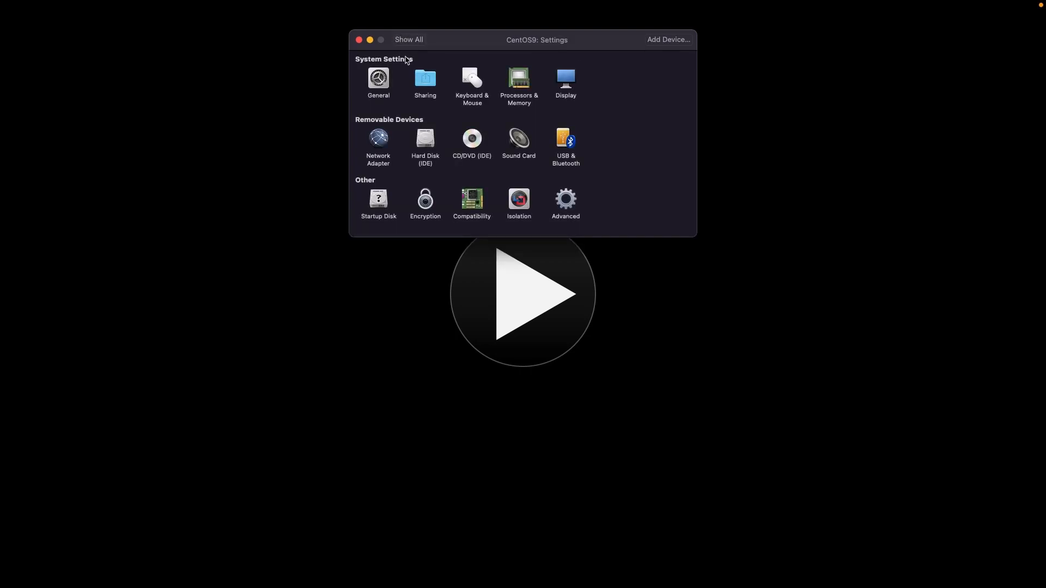
{"action": "left_click", "coordinate": [471, 142]}
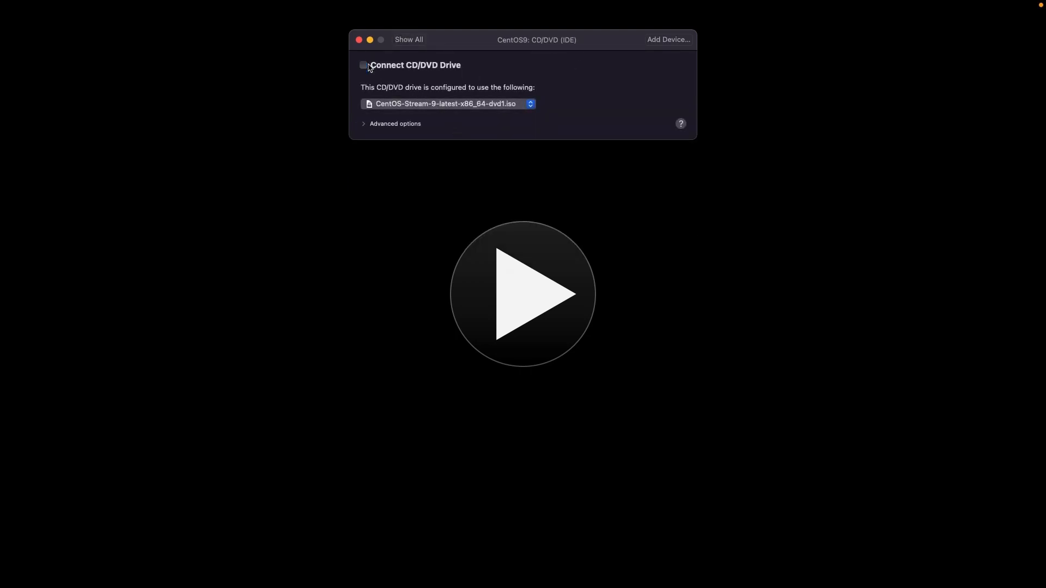
{"action": "left_click", "coordinate": [409, 41]}
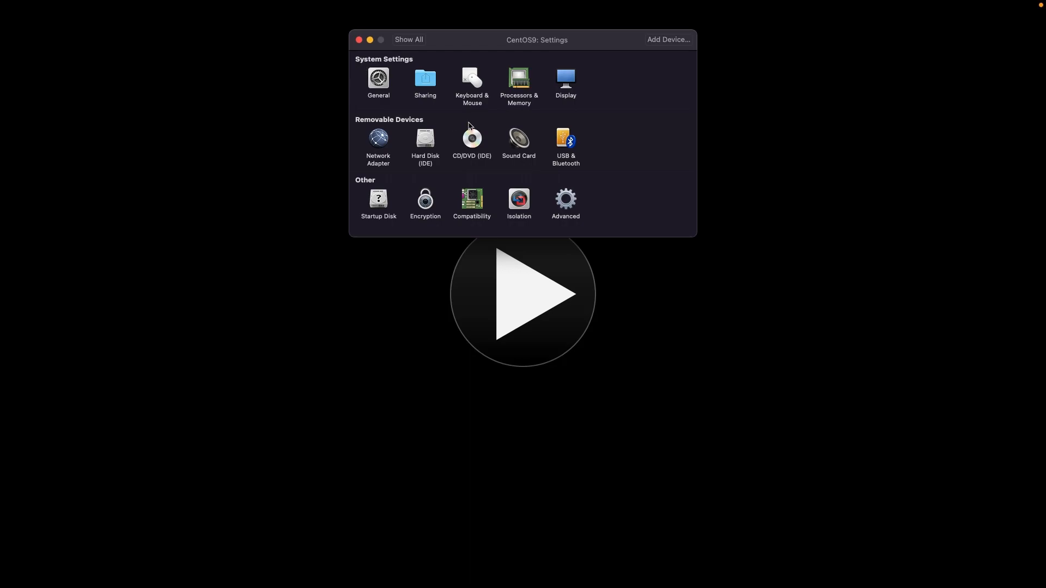
Step: Give the VM 1 processor core and 1024 MB of memory, then close Settings
{"action": "left_click", "coordinate": [518, 82]}
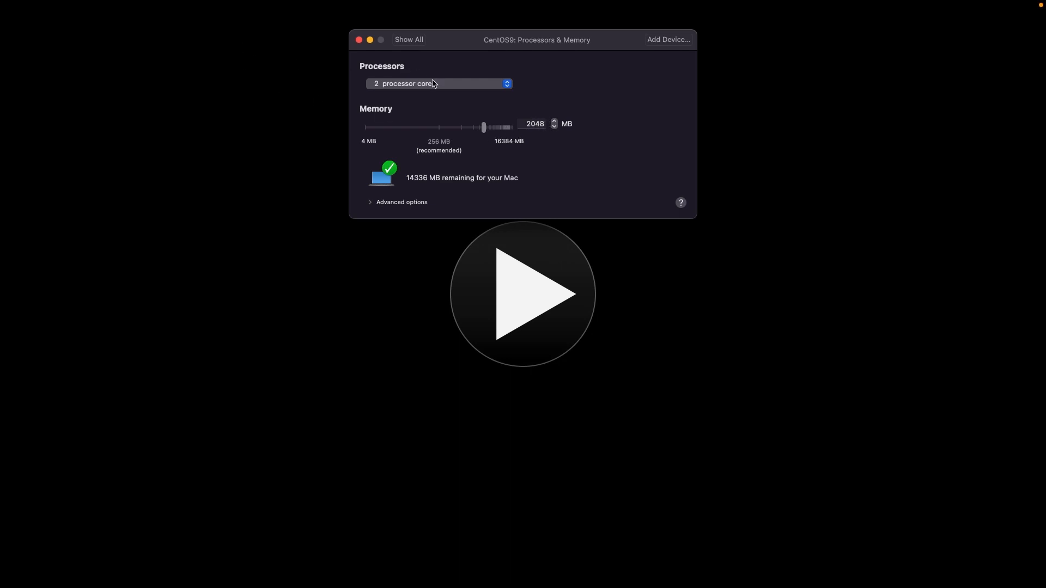
{"action": "left_click", "coordinate": [415, 87]}
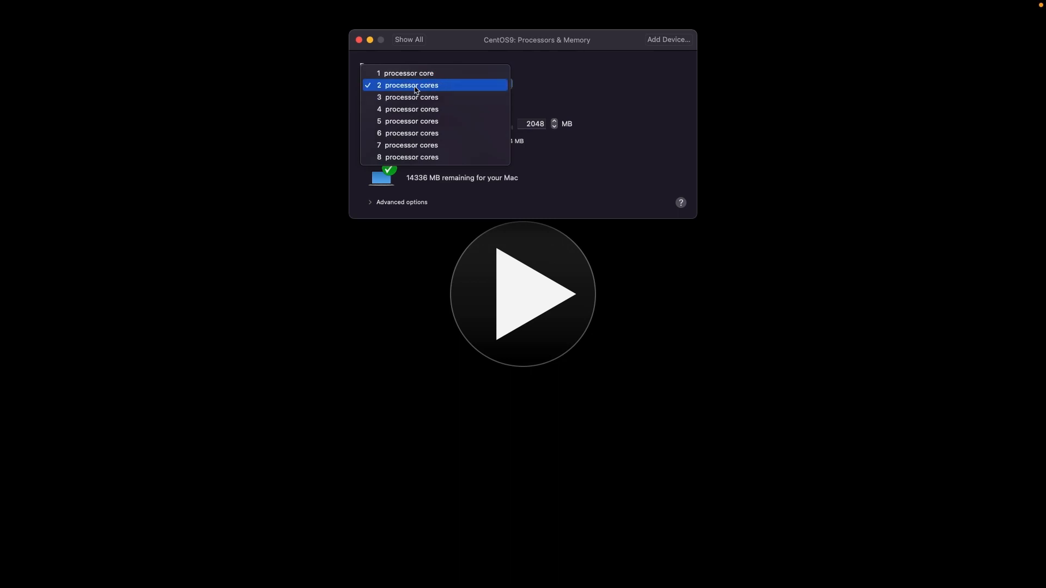
{"action": "left_click", "coordinate": [417, 73]}
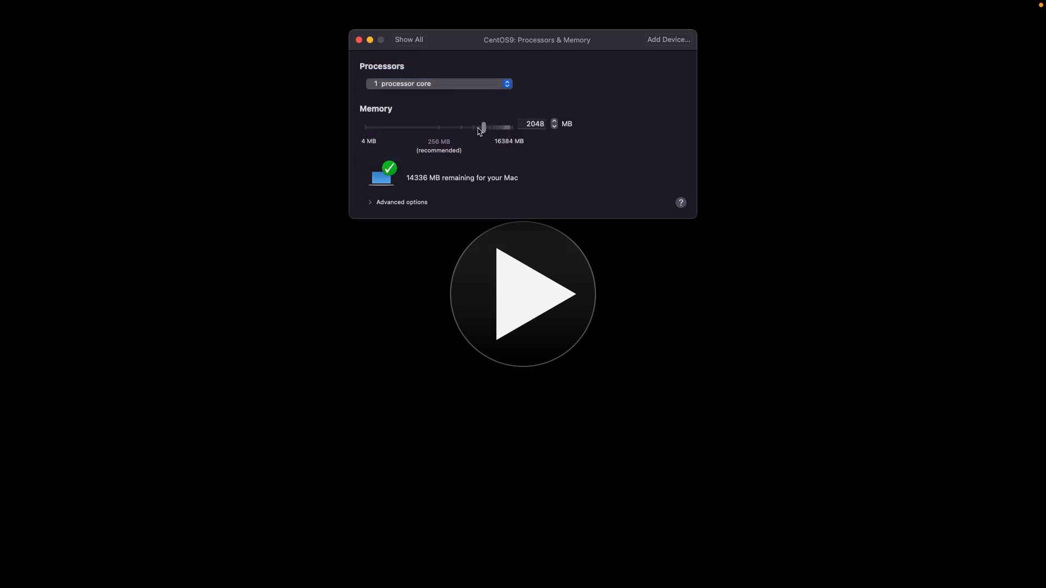
{"action": "left_click_drag", "start_coordinate": [483, 127], "coordinate": [472, 129]}
{"action": "left_click", "coordinate": [405, 38]}
{"action": "left_click", "coordinate": [358, 40]}
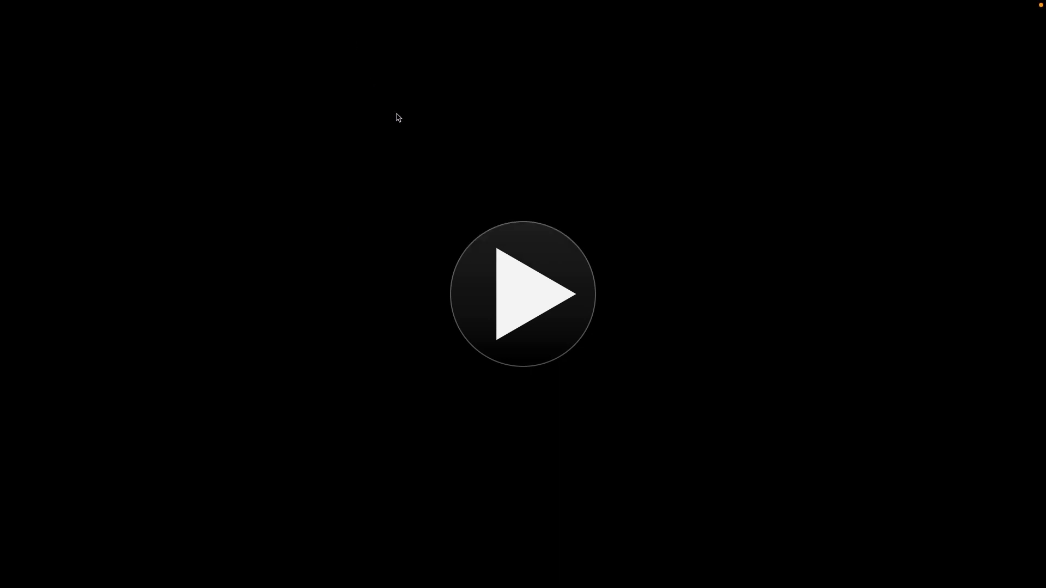
Step: Power on CentOS9 and boot the CentOS Stream 5.14.0-70.el9.x86_64 kernel from the GRUB menu
{"action": "left_click", "coordinate": [538, 299]}
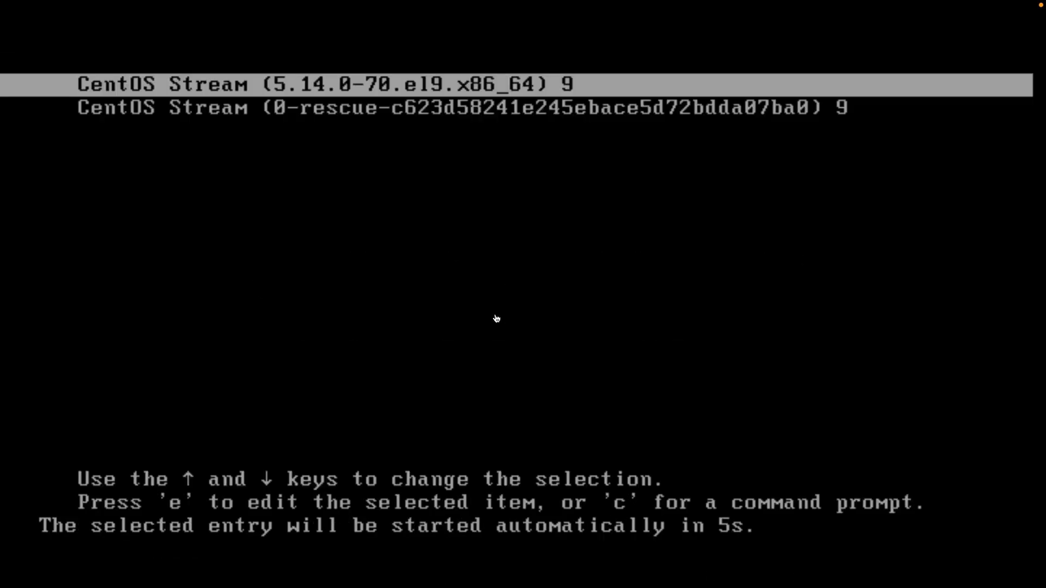
{"action": "key", "text": "Up"}
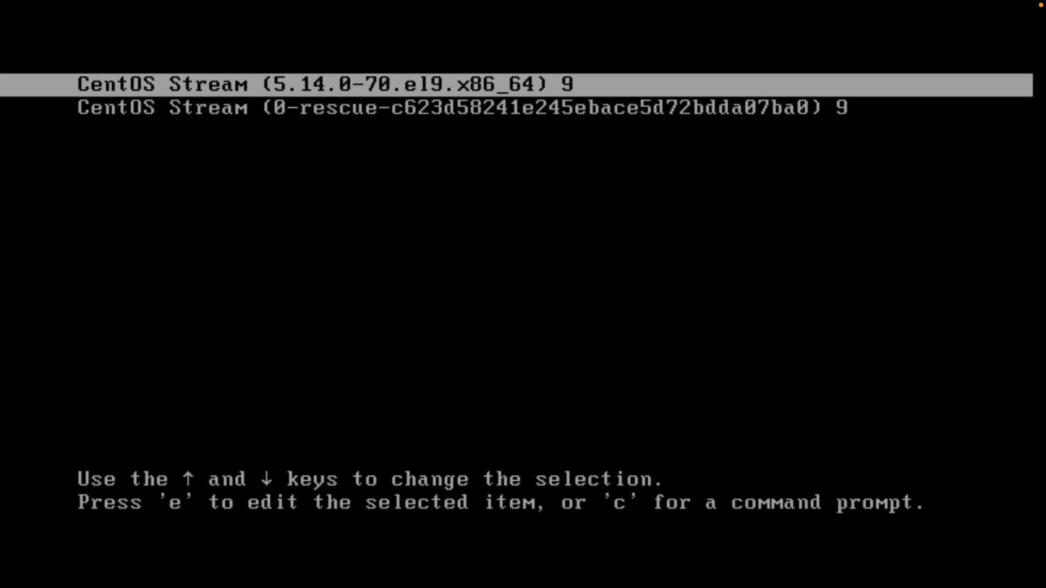
{"action": "key", "text": "Return"}
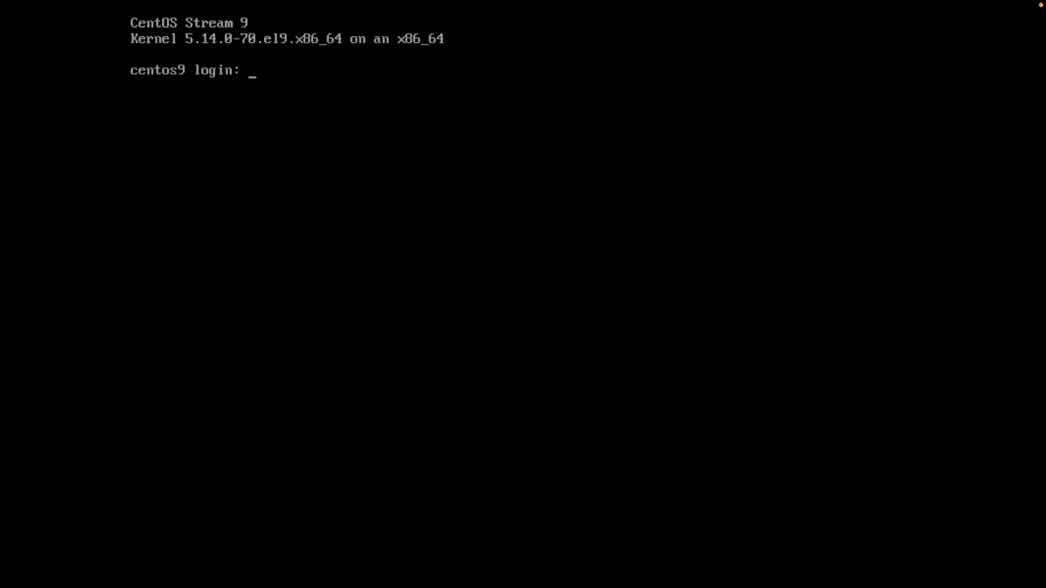
Step: Log in to the CentOS console with the user's account name and password
{"action": "type", "text": "sufian"}
{"action": "key", "text": "Return"}
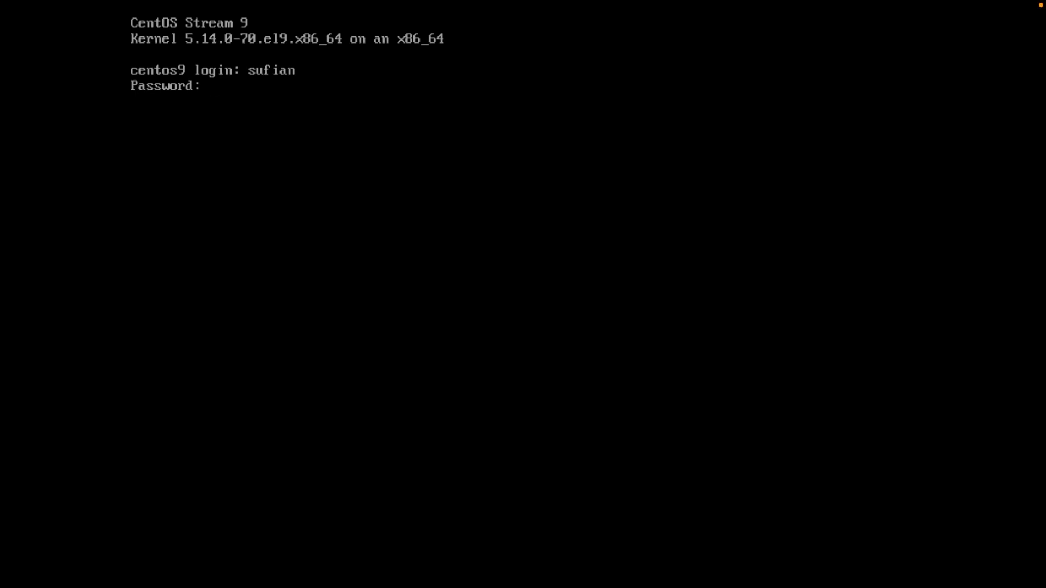
{"action": "key", "text": "Return"}
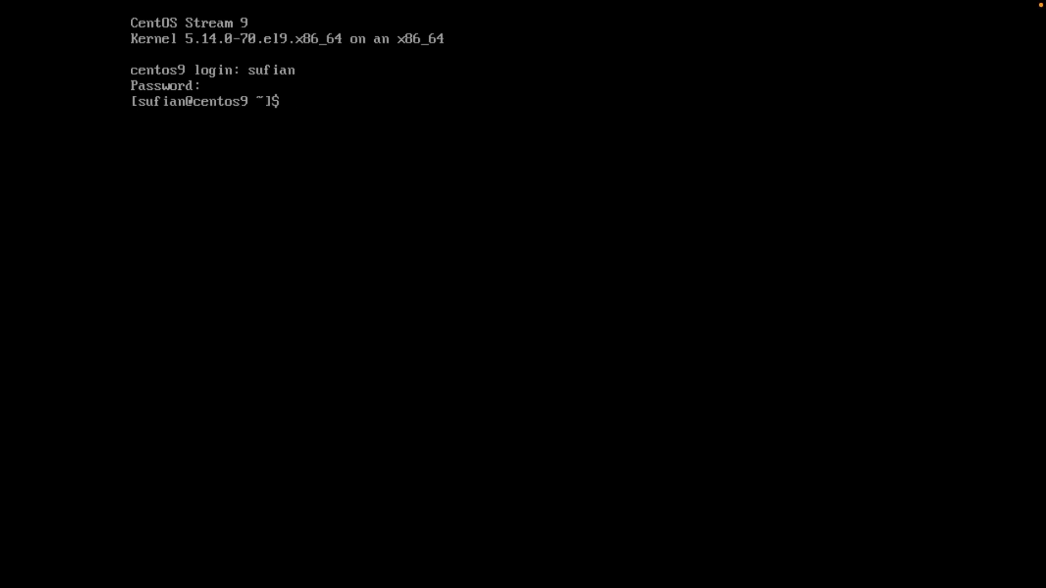
Step: Run ifconfig, correcting the mistyped 'ifconnfig' command
{"action": "type", "text": "ifconnfig"}
{"action": "key", "text": "Return"}
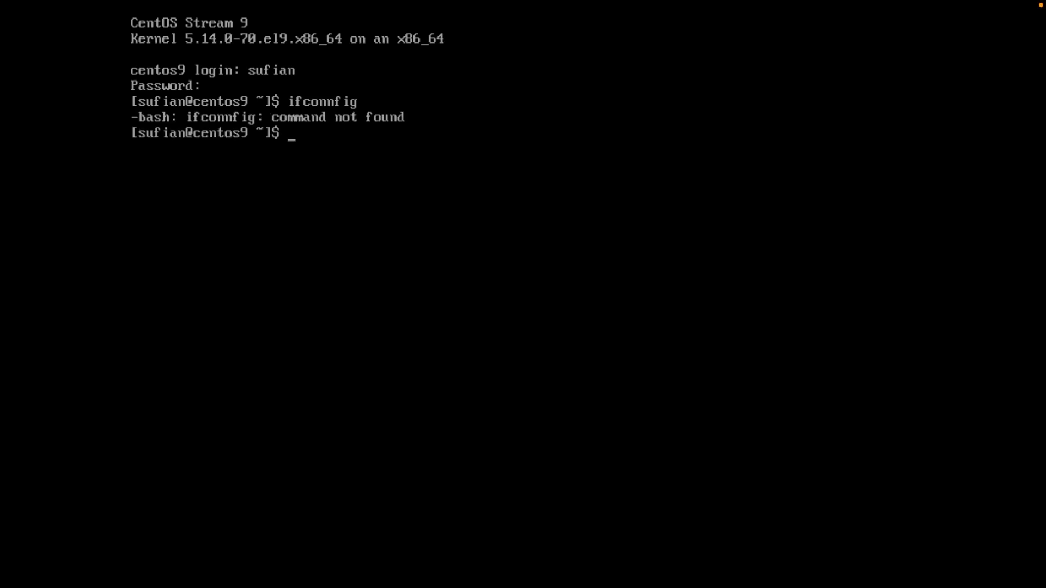
{"action": "key", "text": "Up"}
{"action": "key", "text": "Left"}
{"action": "key", "text": "Left"}
{"action": "key", "text": "Left"}
{"action": "key", "text": "Left"}
{"action": "key", "text": "BackSpace"}
{"action": "key", "text": "Return"}
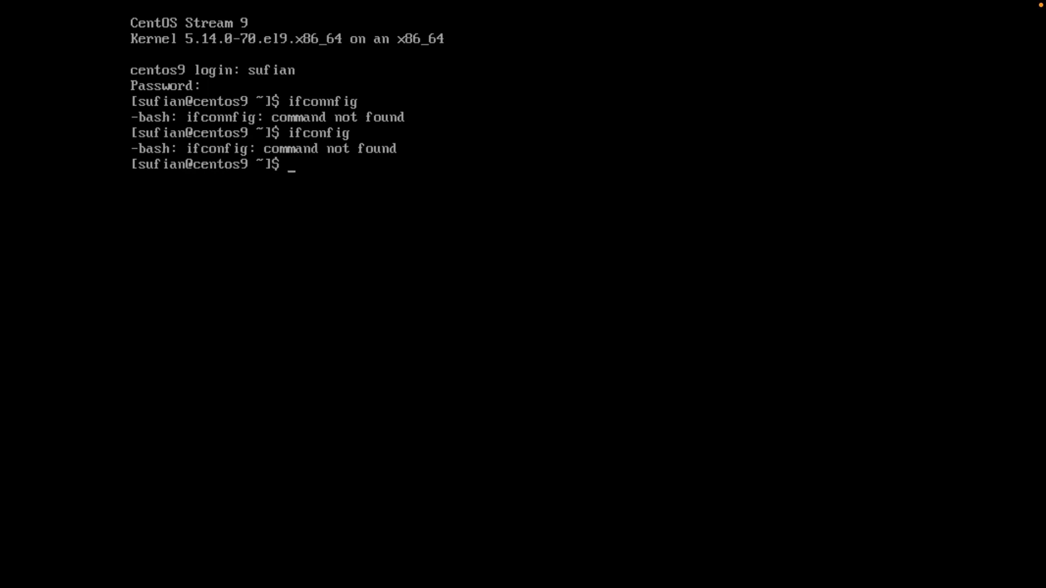
Step: Clear the screen, ping google.com until 3 replies arrive, and type 'sudo yum install net-tools'
{"action": "type", "text": "clear"}
{"action": "key", "text": "Return"}
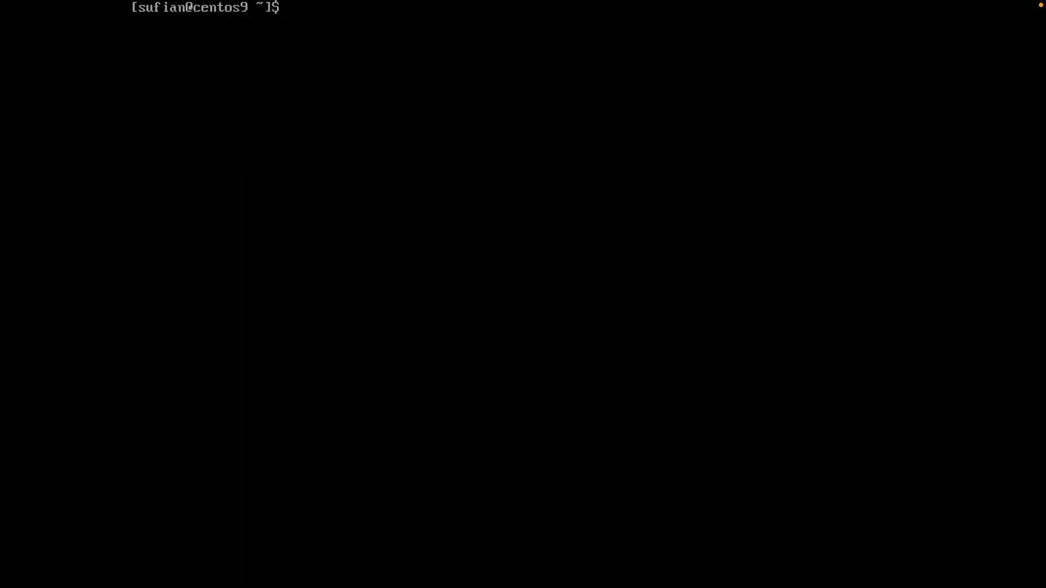
{"action": "type", "text": "ping google.com"}
{"action": "key", "text": "Return"}
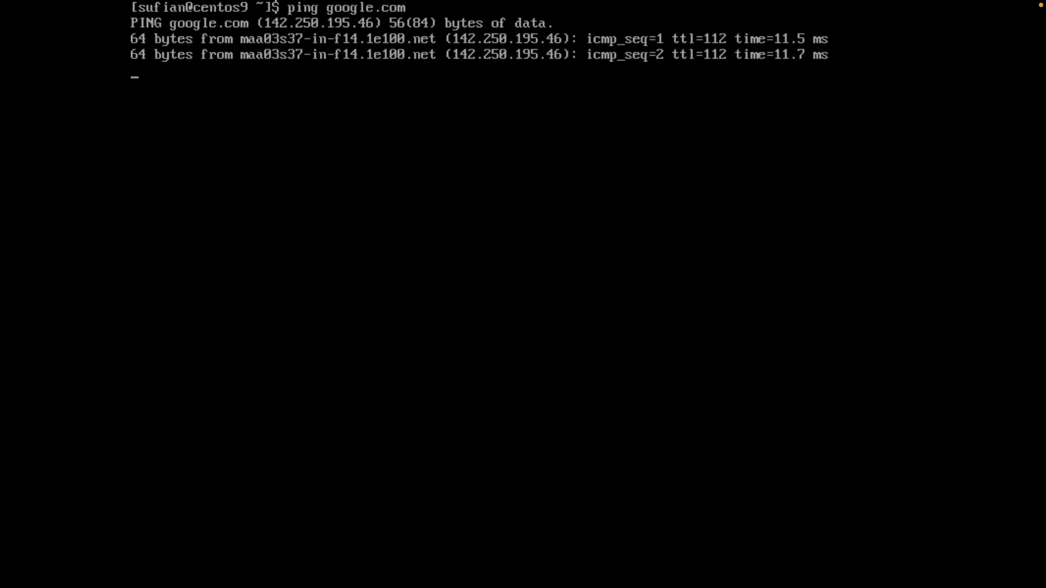
{"action": "key", "text": "ctrl+c"}
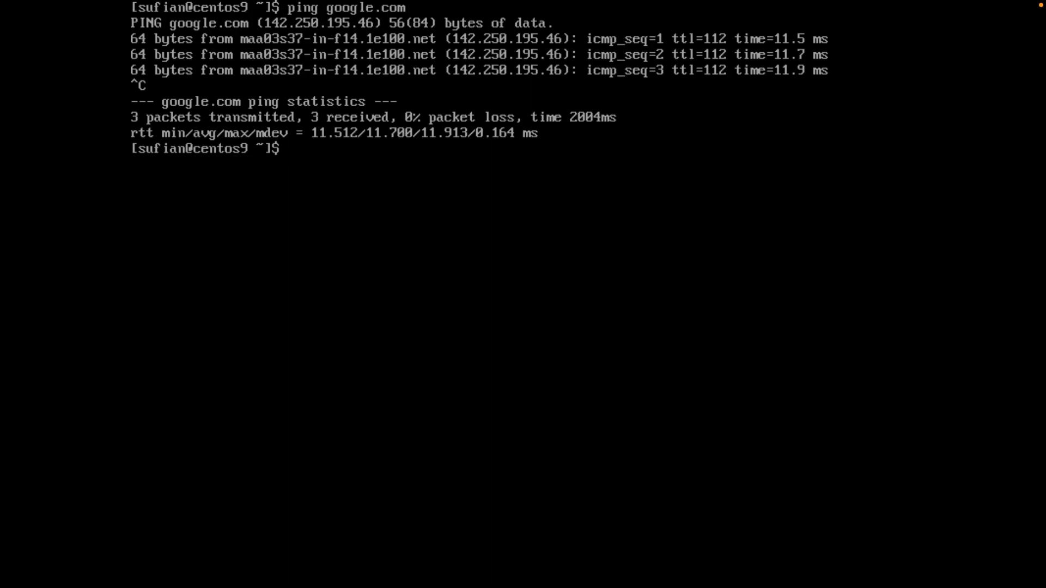
{"action": "type", "text": "sudo yum install net-tools"}
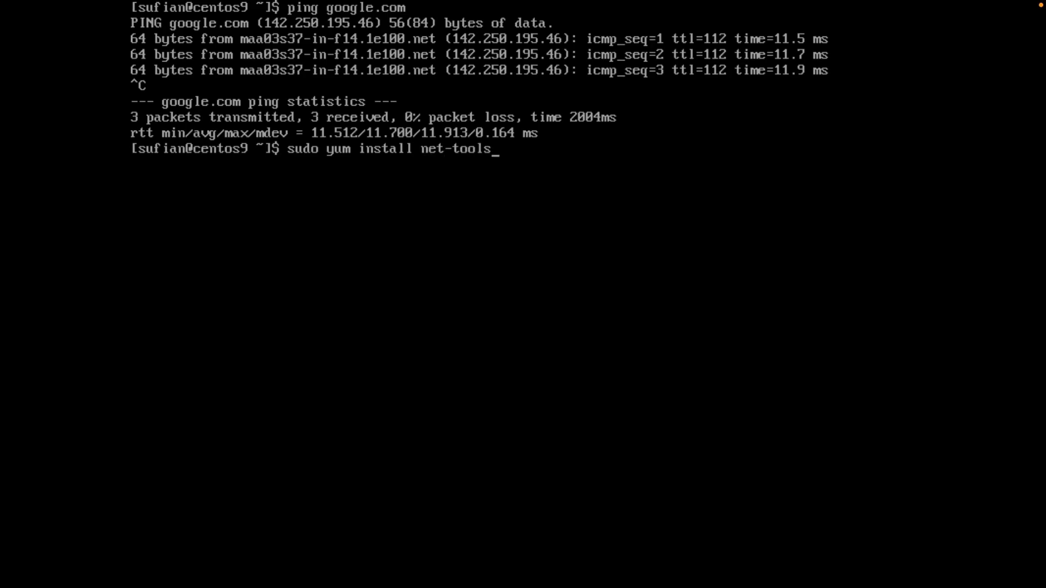
Step: Install net-tools, confirming the package with y and accepting the CentOS signing key
{"action": "key", "text": "Return"}
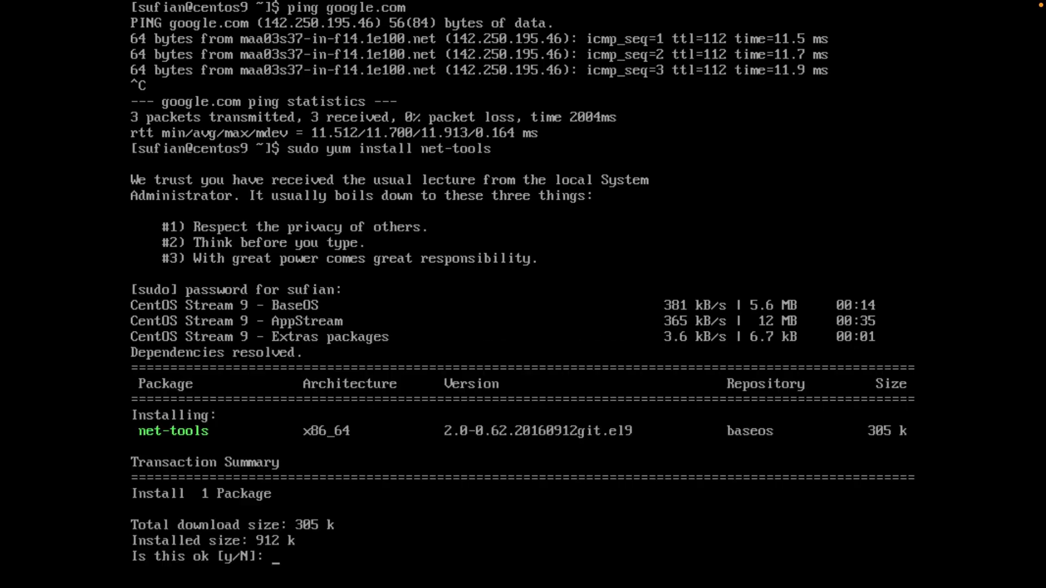
{"action": "type", "text": "y"}
{"action": "key", "text": "Return"}
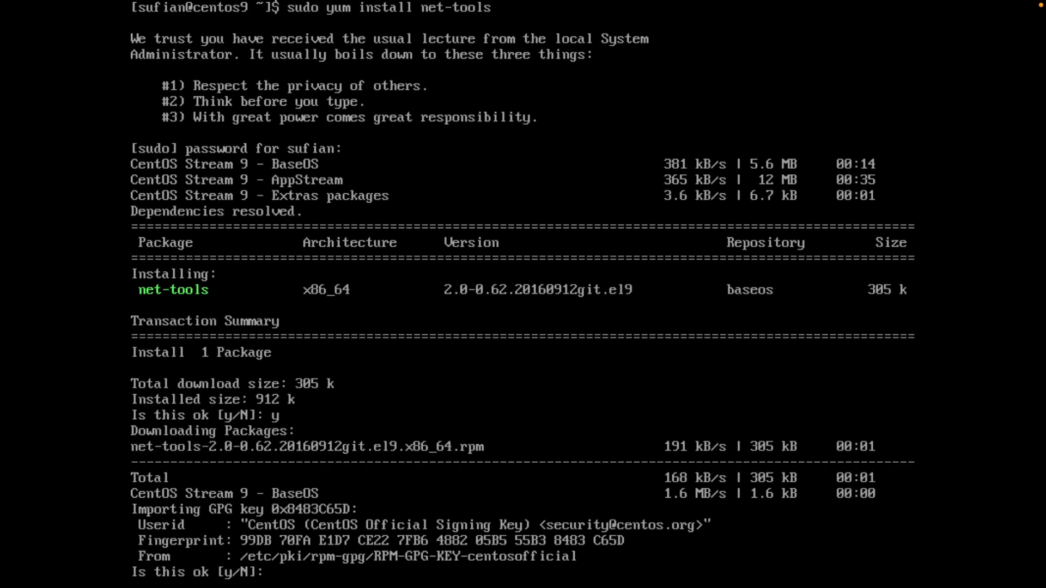
{"action": "type", "text": "y"}
{"action": "key", "text": "Return"}
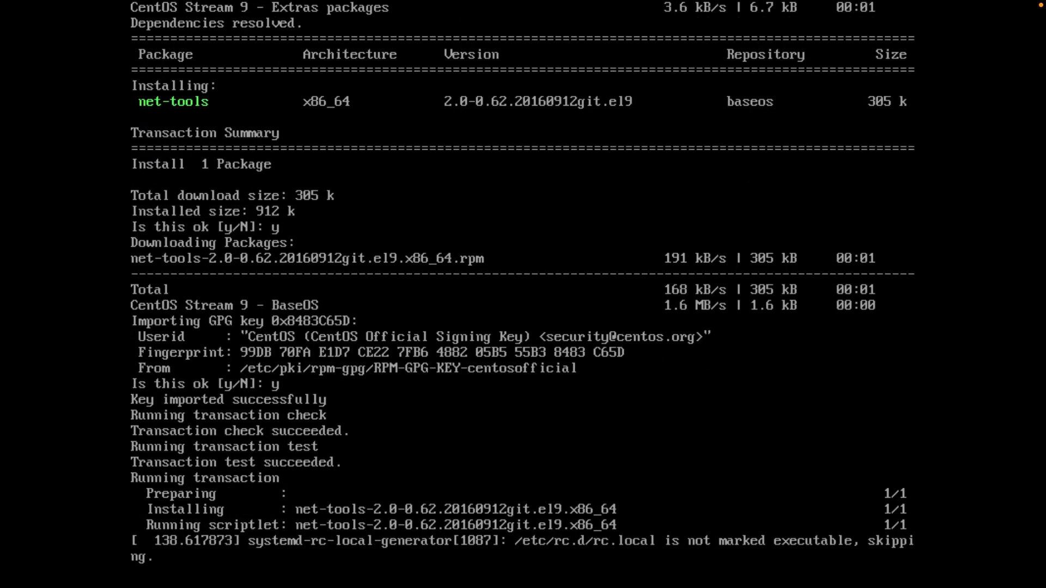
Step: Clear the screen and run ifconfig, showing ens32 at 192.168.29.90
{"action": "type", "text": "clear"}
{"action": "key", "text": "Return"}
{"action": "type", "text": "ifcopn"}
{"action": "key", "text": "BackSpace"}
{"action": "key", "text": "BackSpace"}
{"action": "type", "text": "nfig"}
{"action": "key", "text": "Return"}
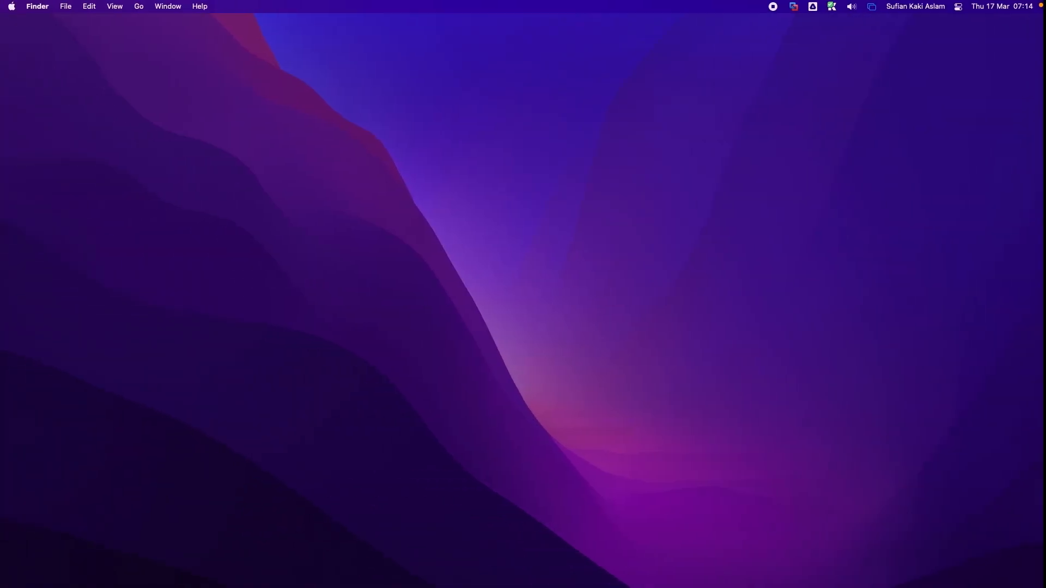
Step: Launch the Mac's Terminal app through Spotlight
{"action": "key", "text": "super+space"}
{"action": "type", "text": "termi"}
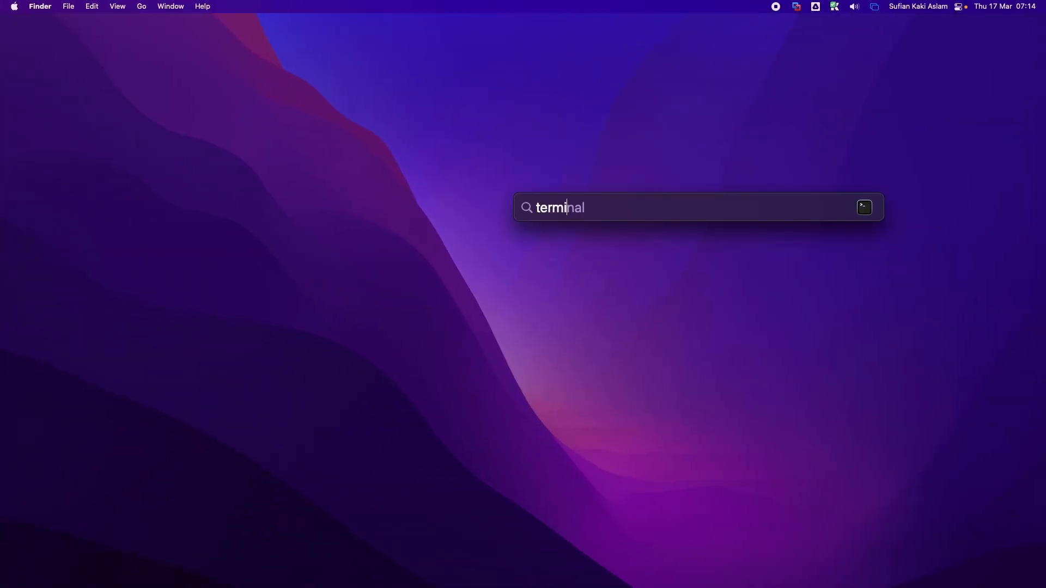
{"action": "key", "text": "Return"}
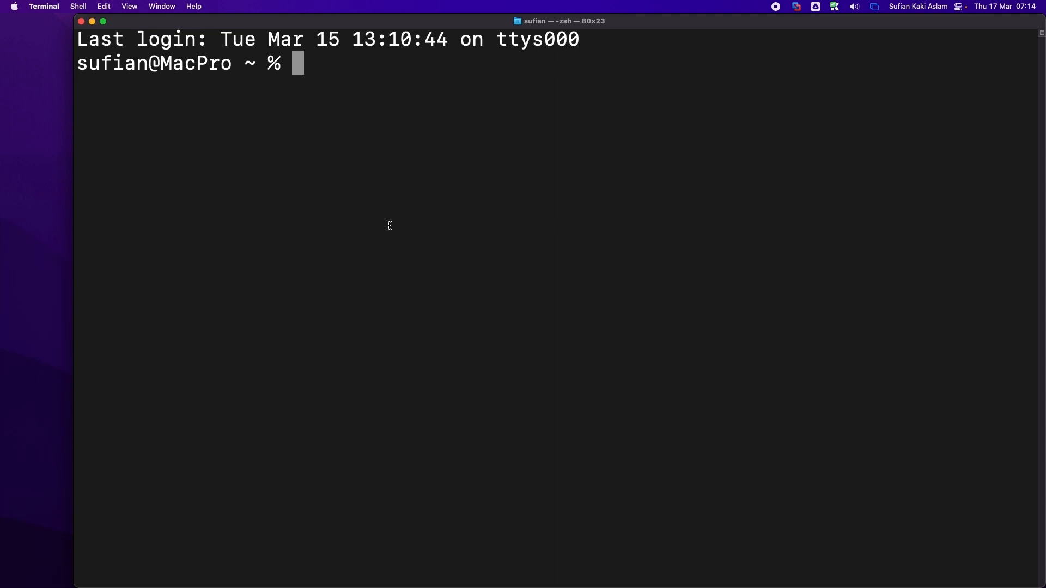
Step: SSH into the VM at 192.168.29.90 as the VM user, trusting its host key and entering the password
{"action": "type", "text": "ssh sufian@"}
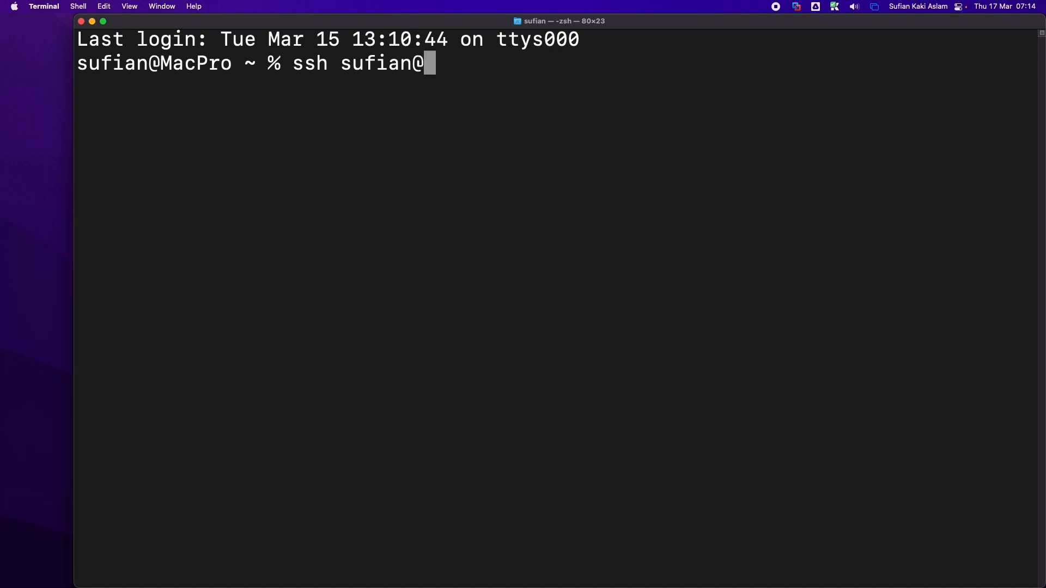
{"action": "type", "text": "192.16"}
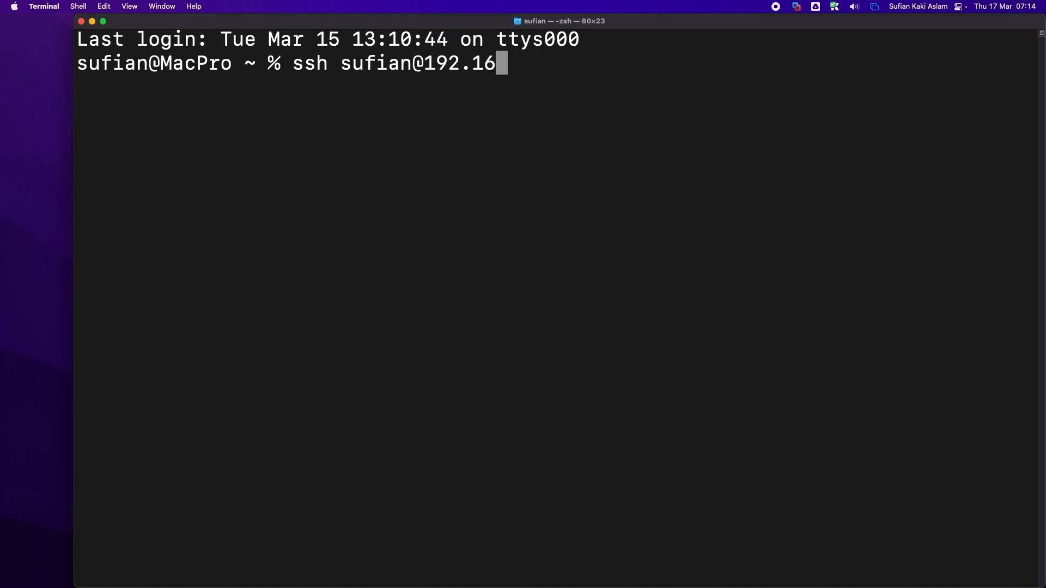
{"action": "type", "text": "8.29.90"}
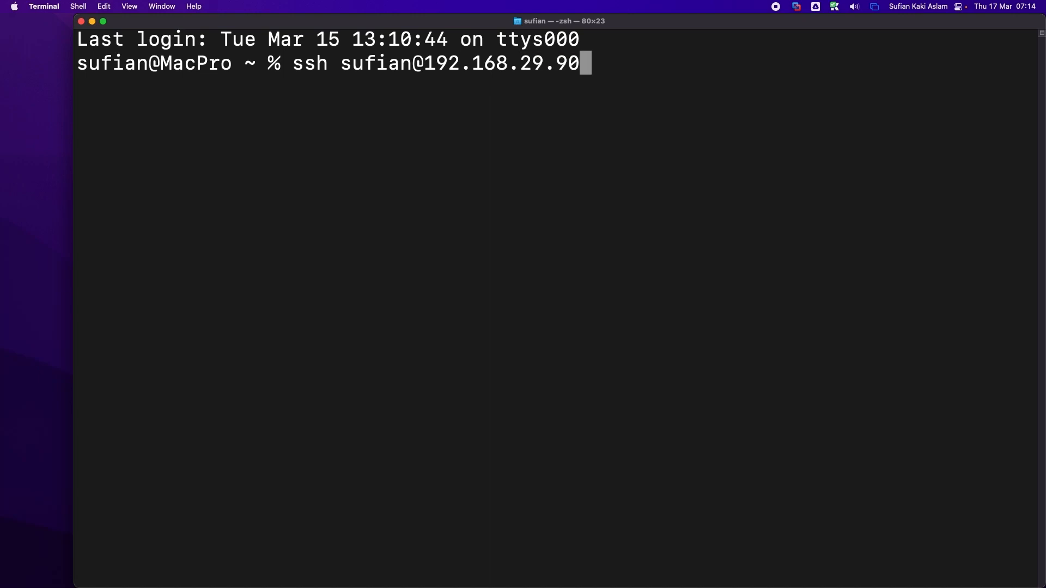
{"action": "key", "text": "Return"}
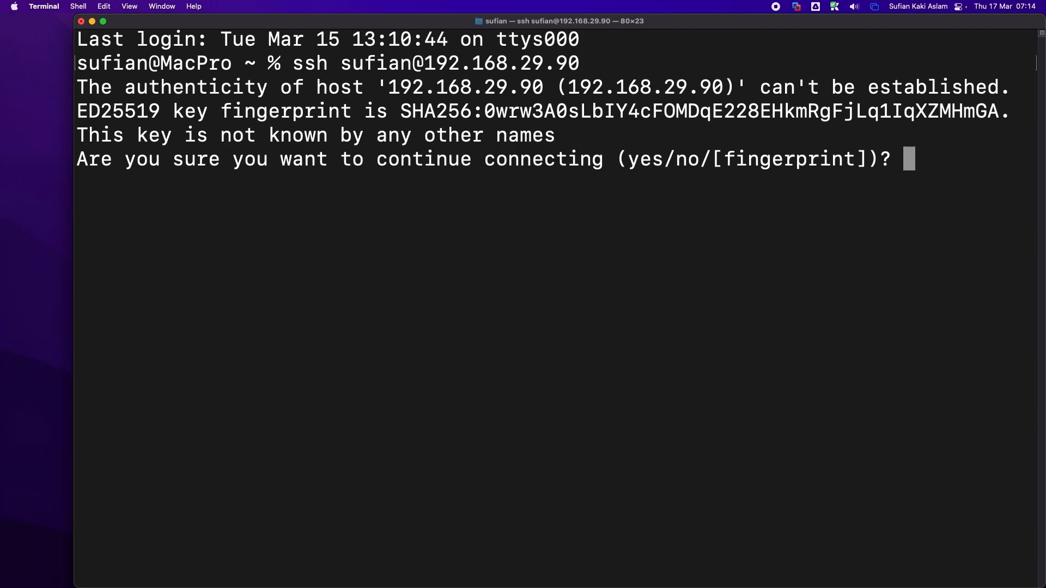
{"action": "type", "text": "yes"}
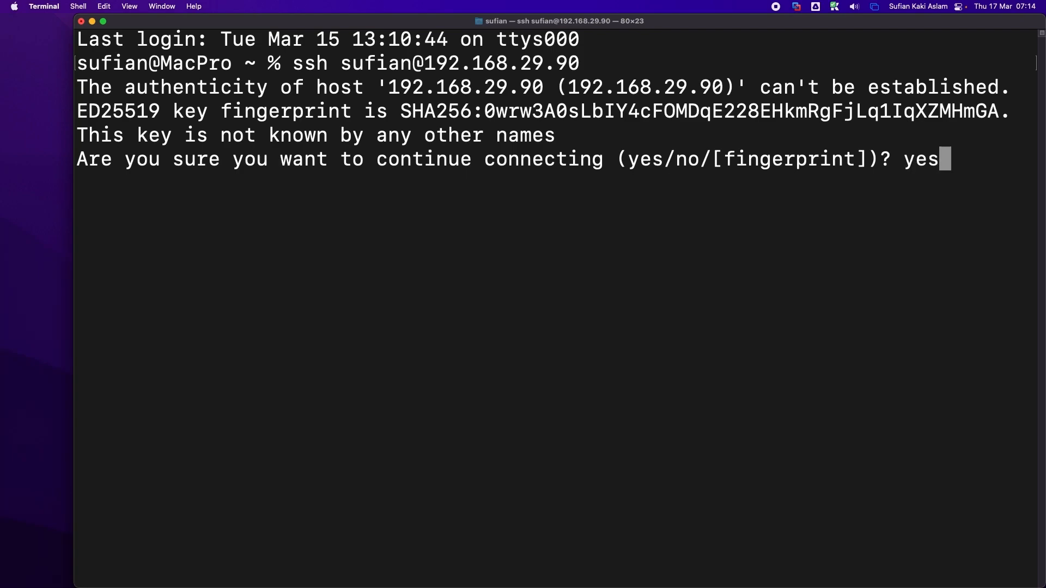
{"action": "key", "text": "Return"}
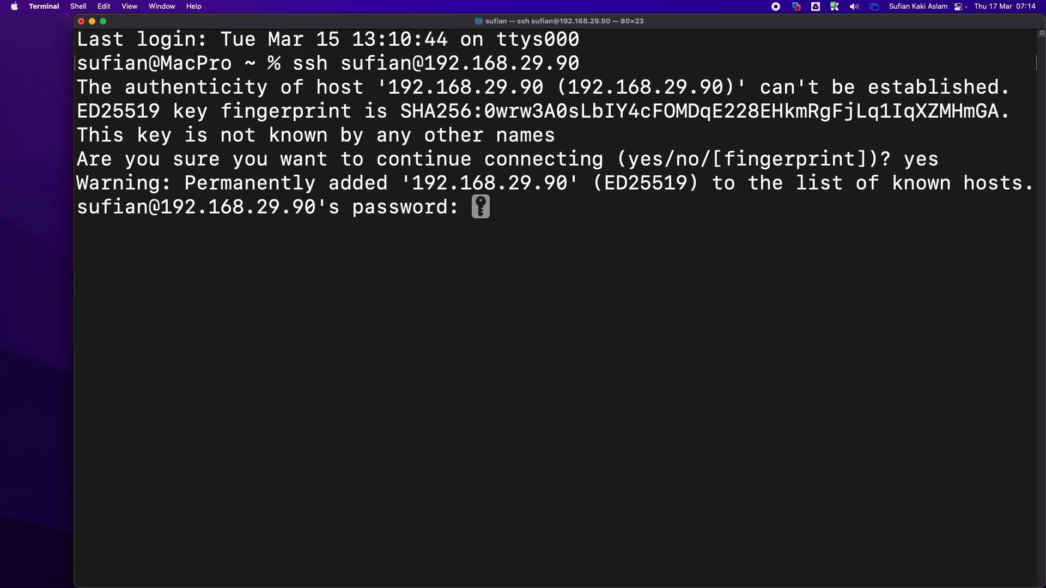
{"action": "key", "text": "Return"}
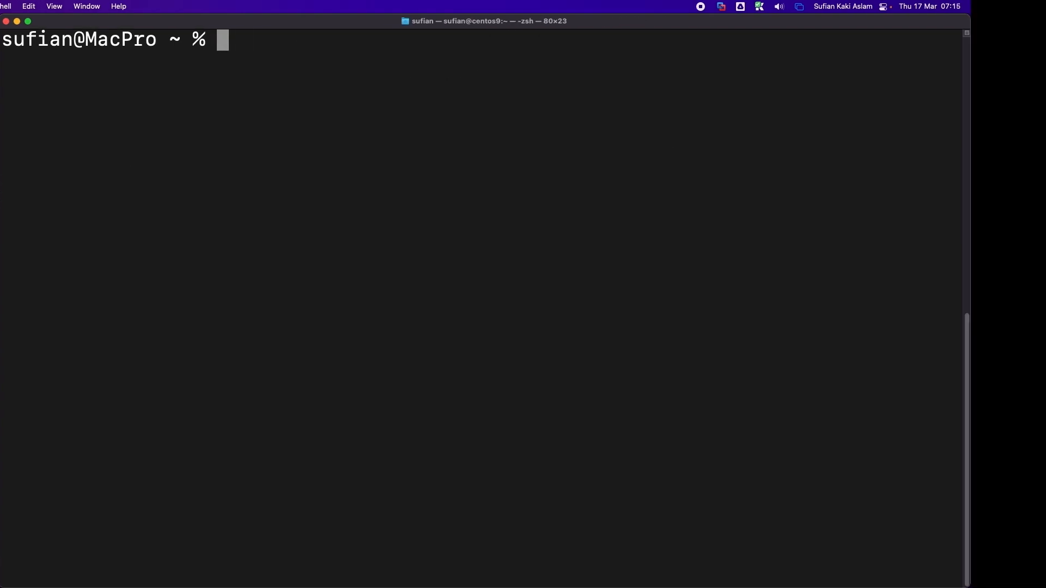
{"action": "key", "text": "ctrl+Right"}
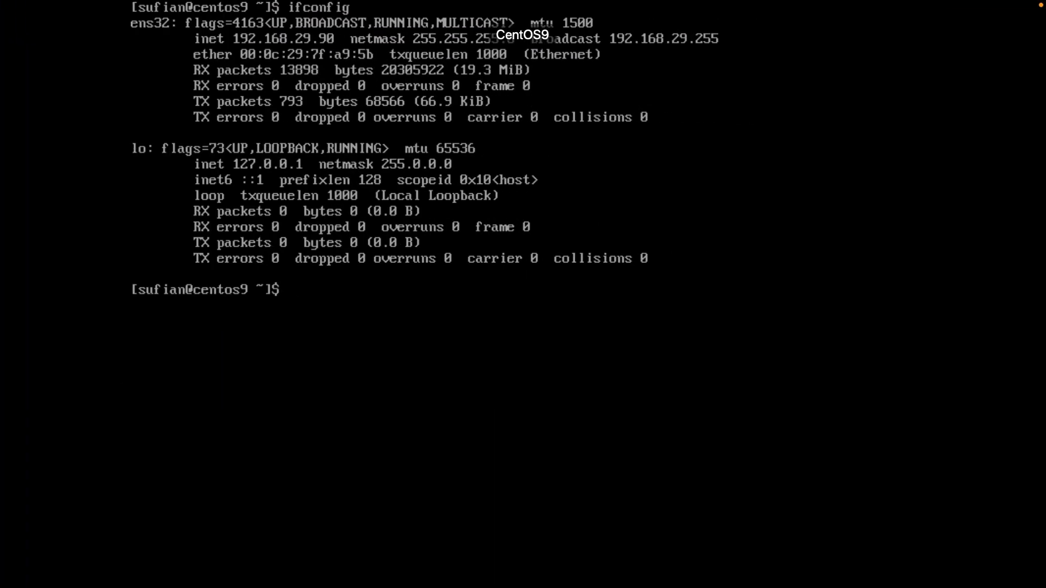
Step: Run 'free -m' (960 MB total), clear the screen, then run 'df -h' showing root at 16% used
{"action": "type", "text": "free"}
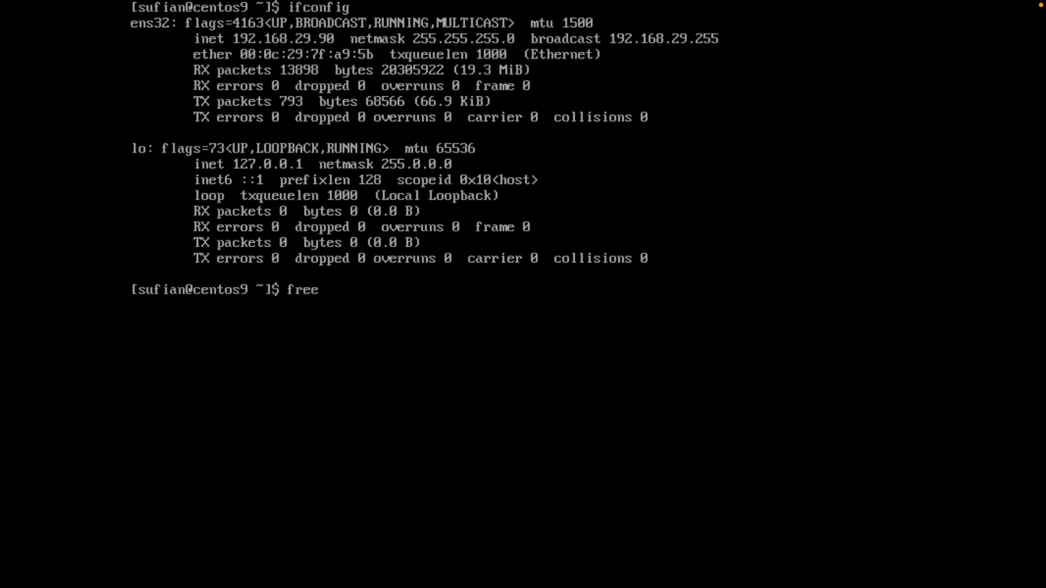
{"action": "type", "text": " -m"}
{"action": "key", "text": "Return"}
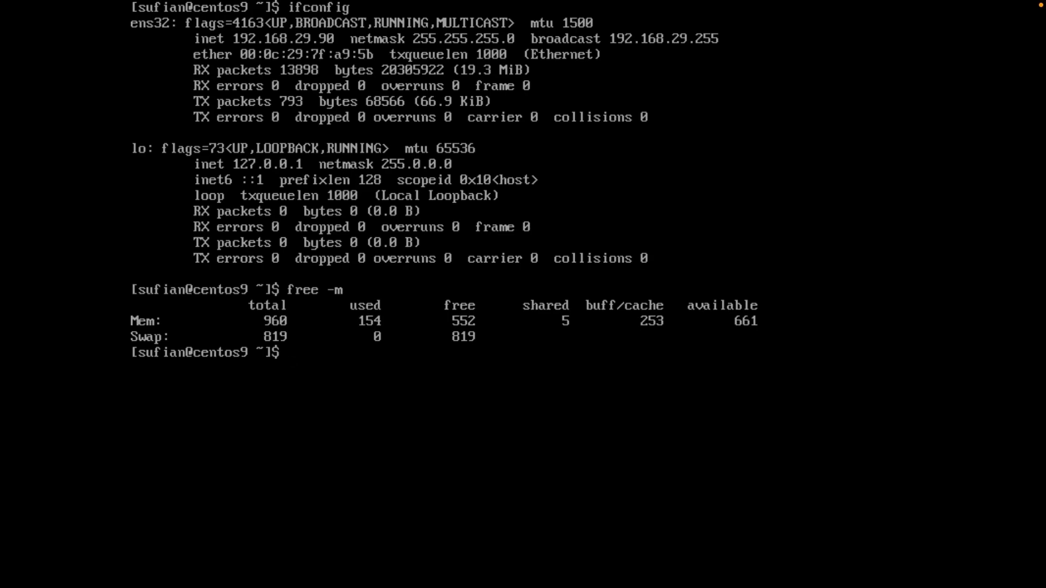
{"action": "type", "text": "clear"}
{"action": "key", "text": "Return"}
{"action": "type", "text": "df -h"}
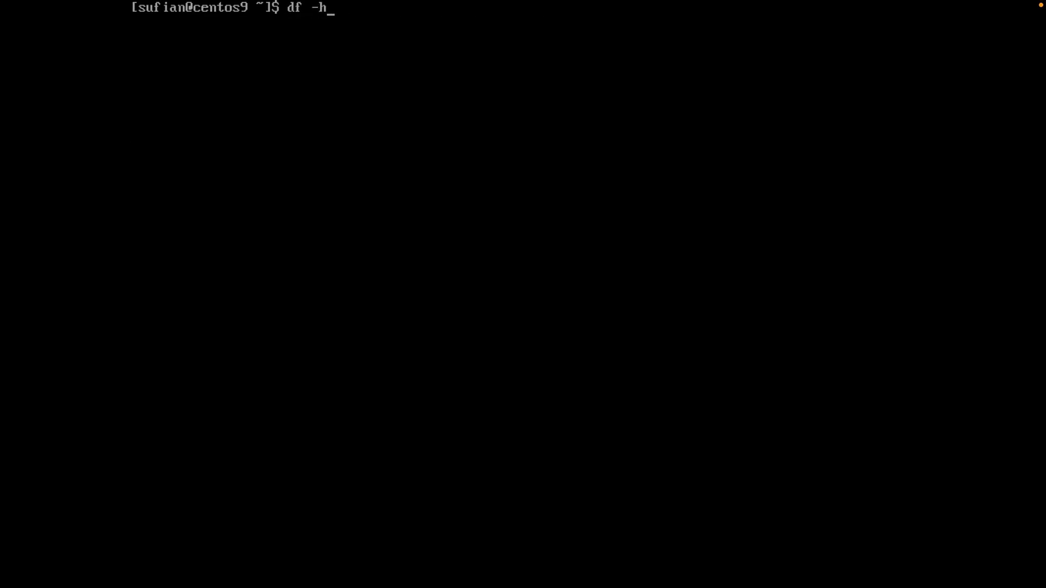
{"action": "key", "text": "Return"}
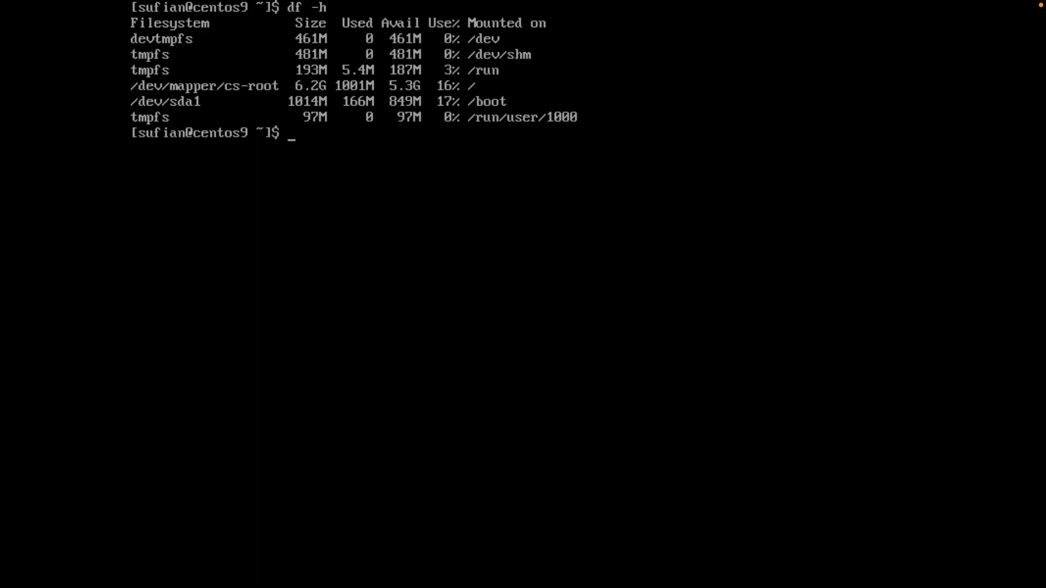
Step: Try 'nano file.txt' and find nano is not installed
{"action": "type", "text": "nano9"}
{"action": "key", "text": "BackSpace"}
{"action": "type", "text": "file.txt"}
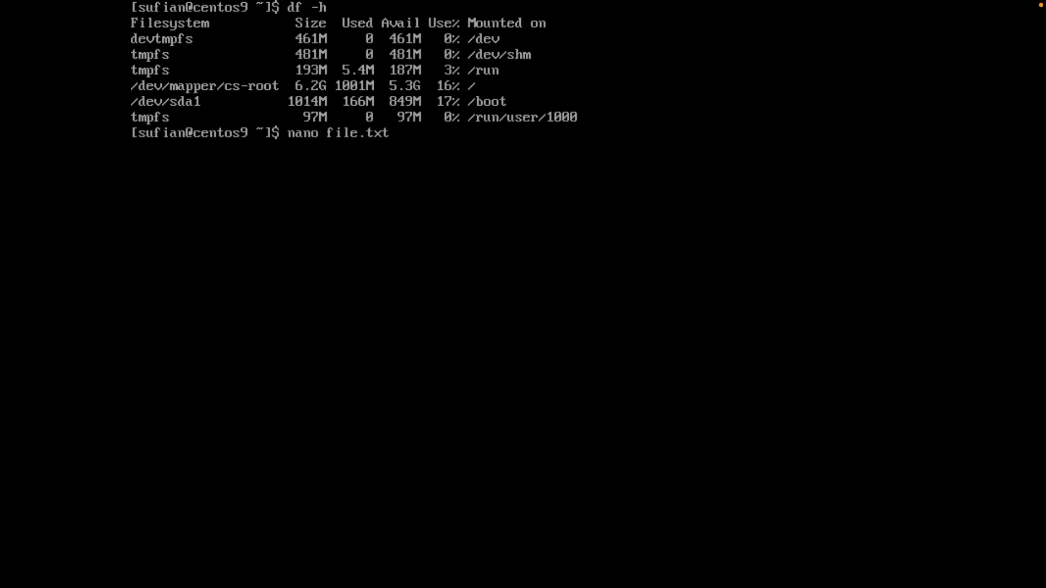
{"action": "key", "text": "Return"}
Step: Install nano with 'sudo yum install nano', confirming with y
{"action": "type", "text": "s"}
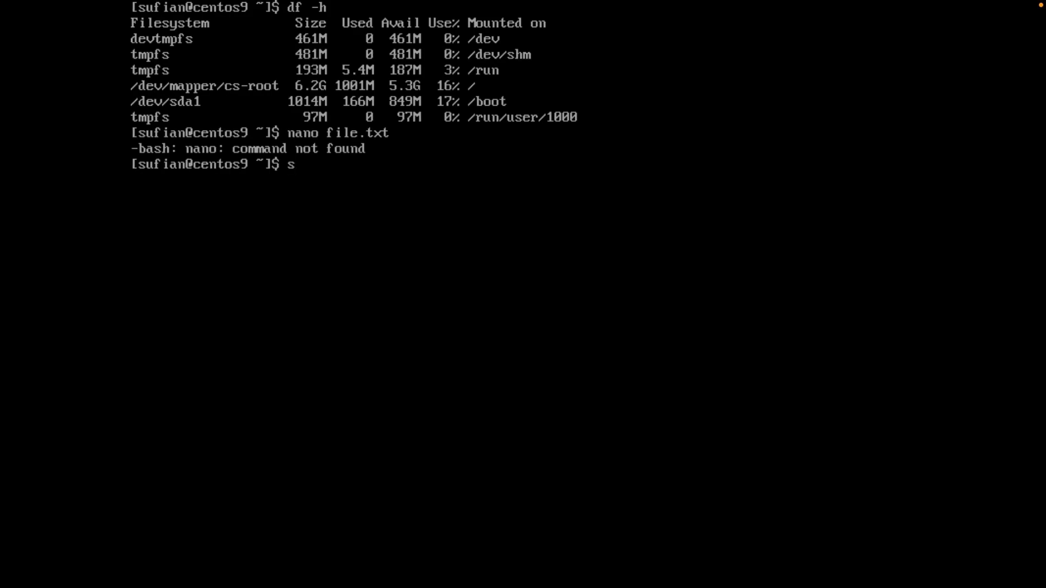
{"action": "type", "text": "udo yum instal nan"}
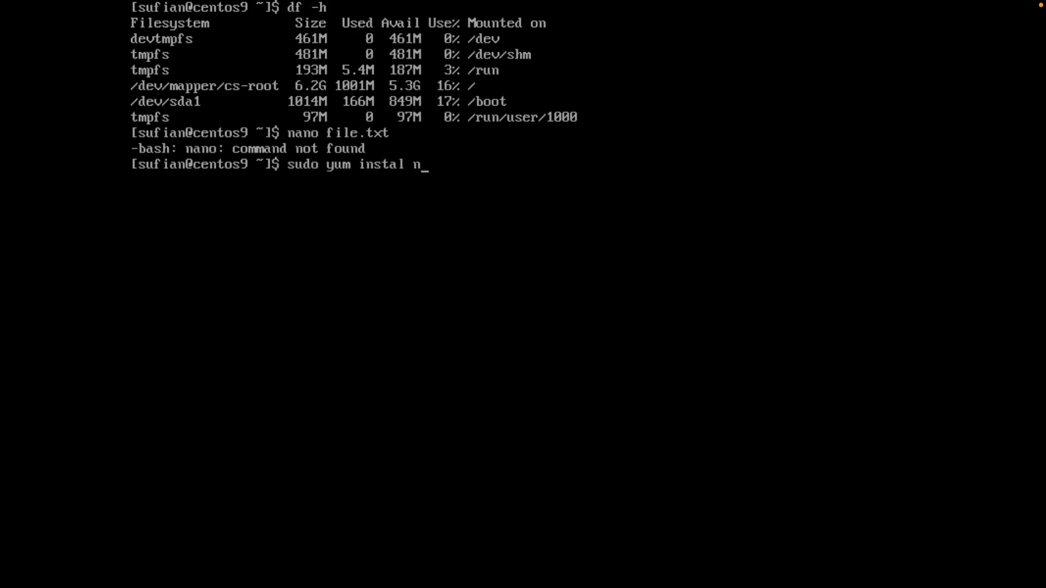
{"action": "key", "text": "BackSpace"}
{"action": "key", "text": "BackSpace"}
{"action": "key", "text": "BackSpace"}
{"action": "key", "text": "BackSpace"}
{"action": "type", "text": "l nano"}
{"action": "key", "text": "Return"}
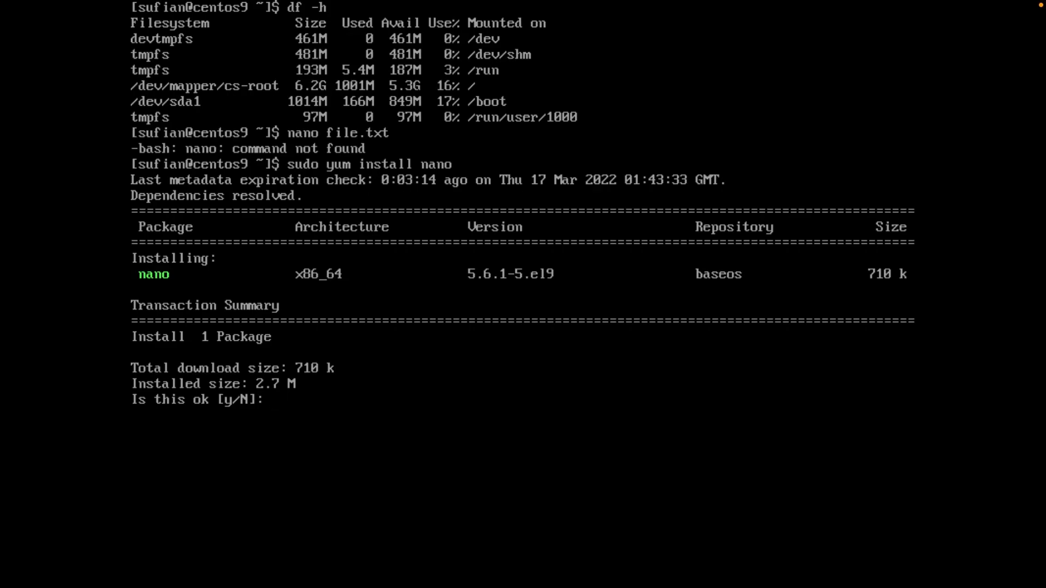
{"action": "type", "text": "y"}
{"action": "key", "text": "Return"}
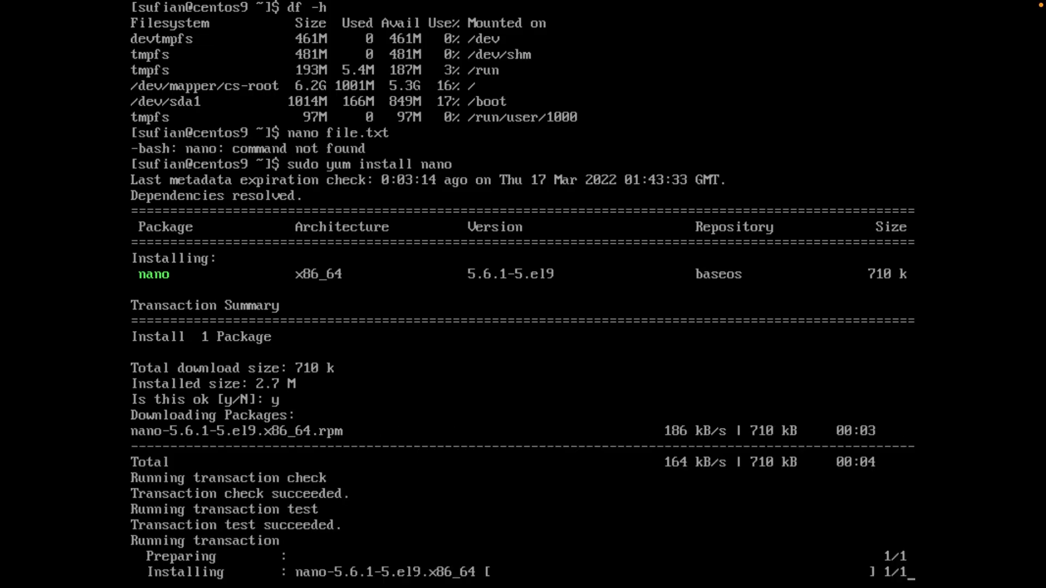
Step: Reopen the new file.txt in nano and exit without saving
{"action": "key", "text": "Up"}
{"action": "key", "text": "Up"}
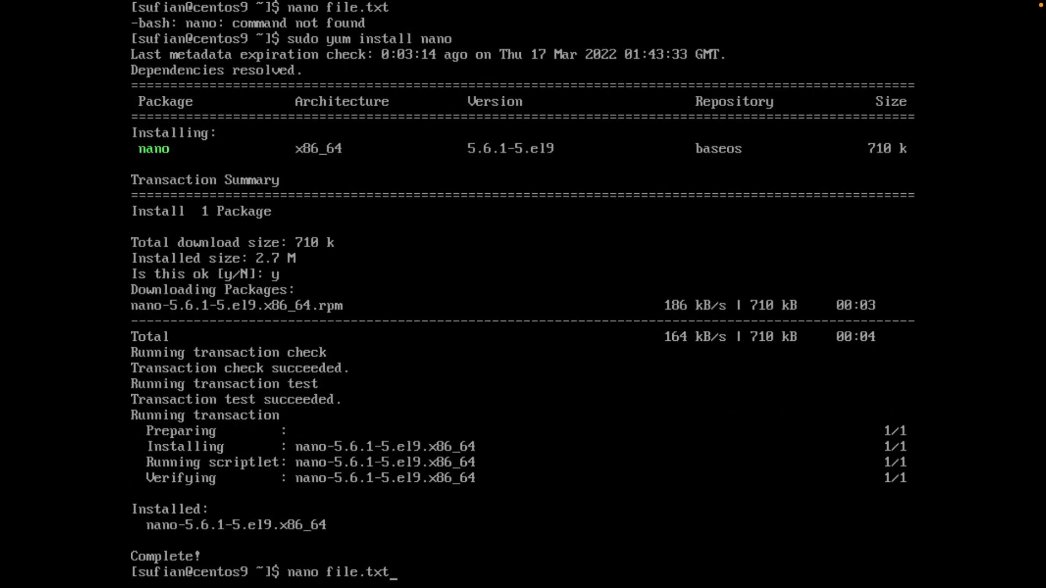
{"action": "key", "text": "Return"}
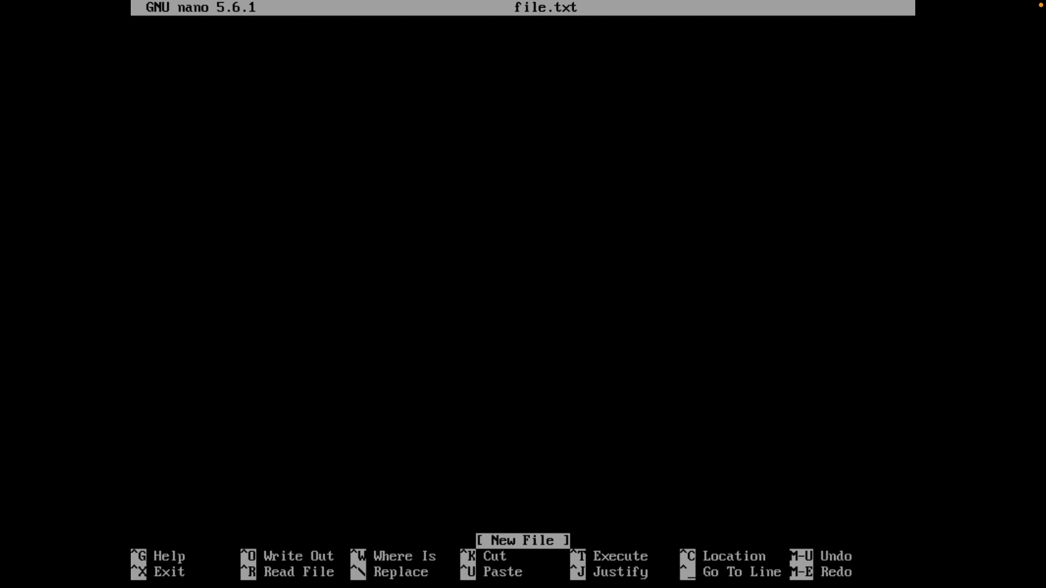
{"action": "key", "text": "ctrl+x"}
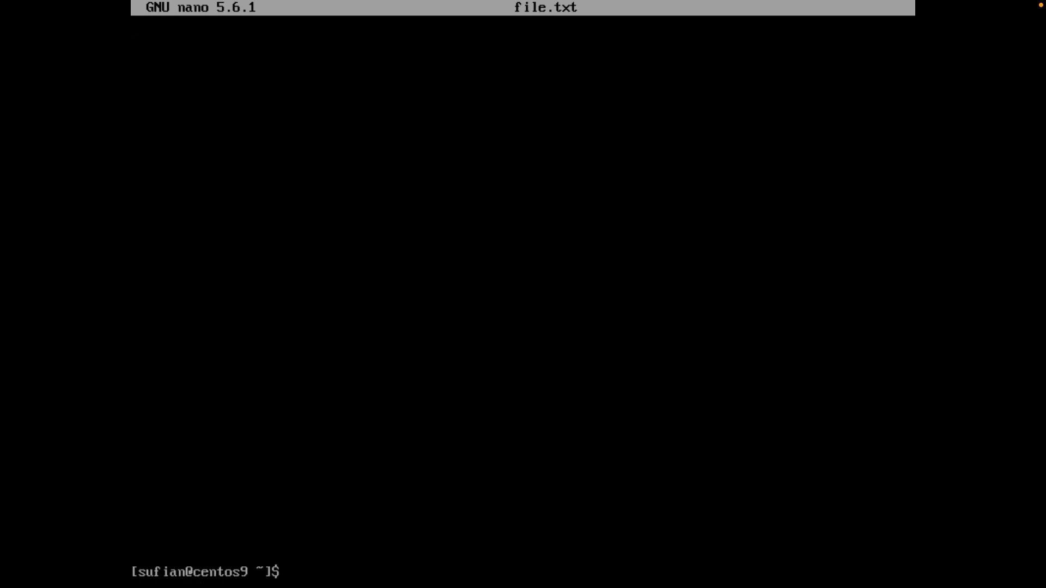